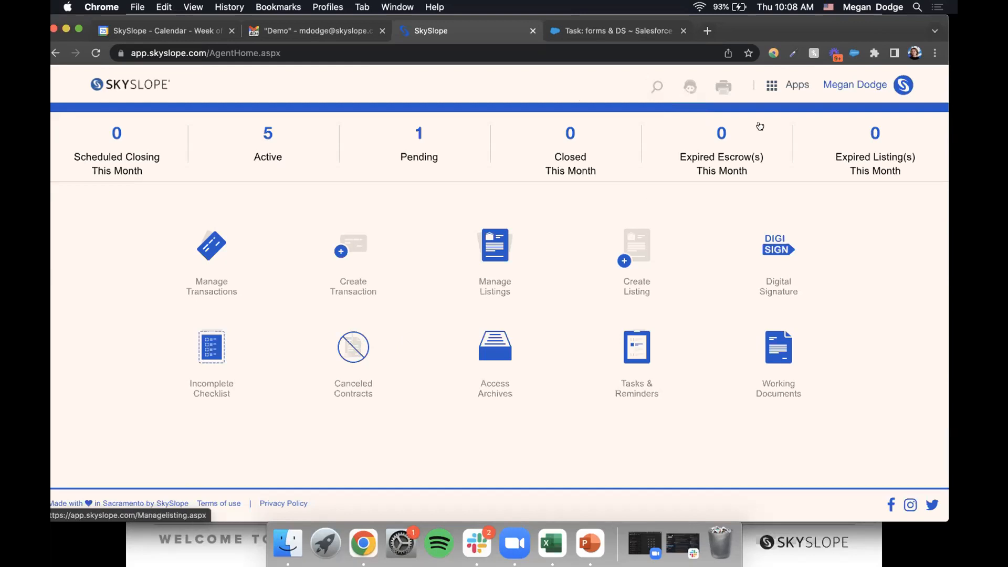
- Switch from SkySlope to the SkySlope Forms app through the Apps menu
click(784, 87)
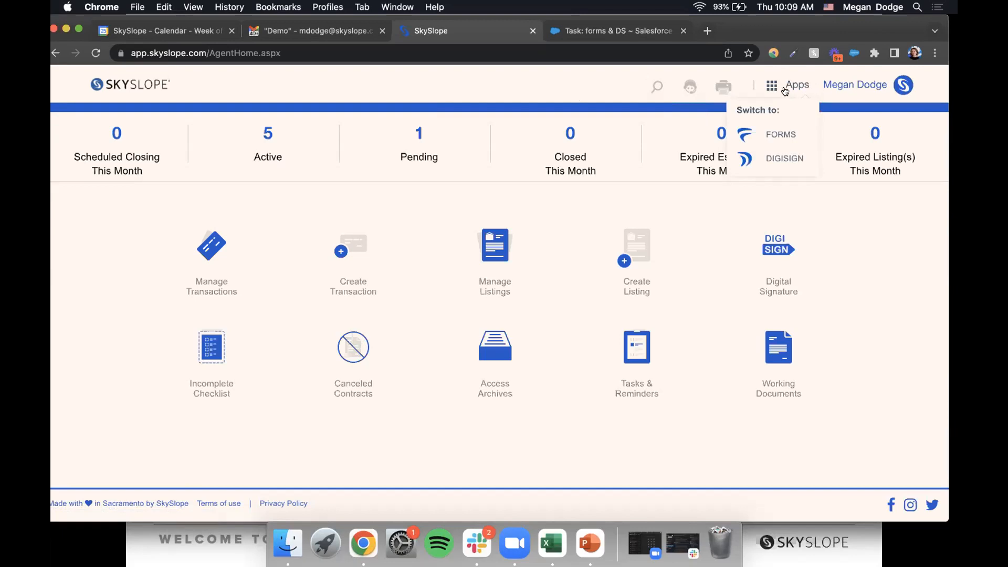
click(782, 135)
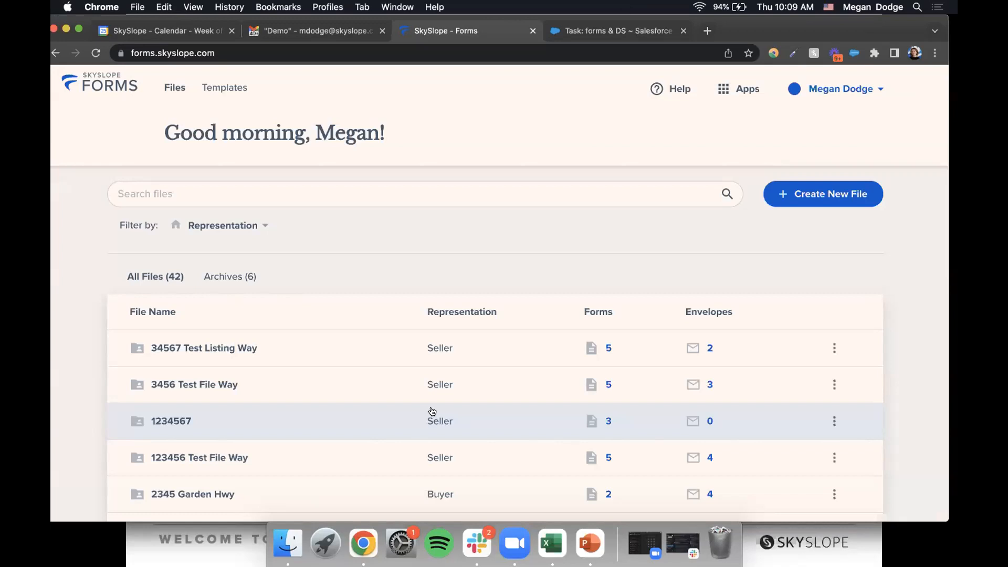
scroll(432, 411, down, 5)
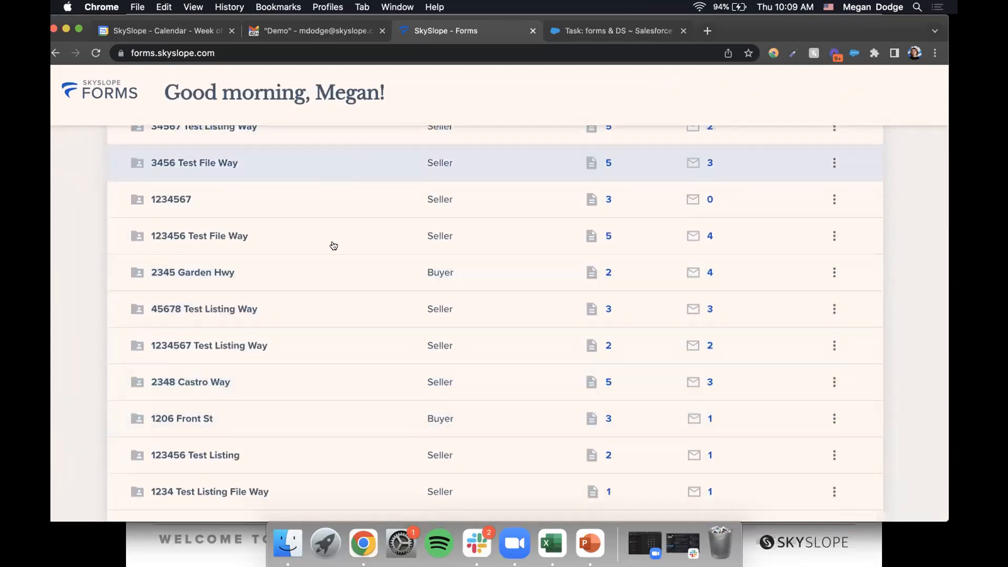
scroll(334, 388, up, 5)
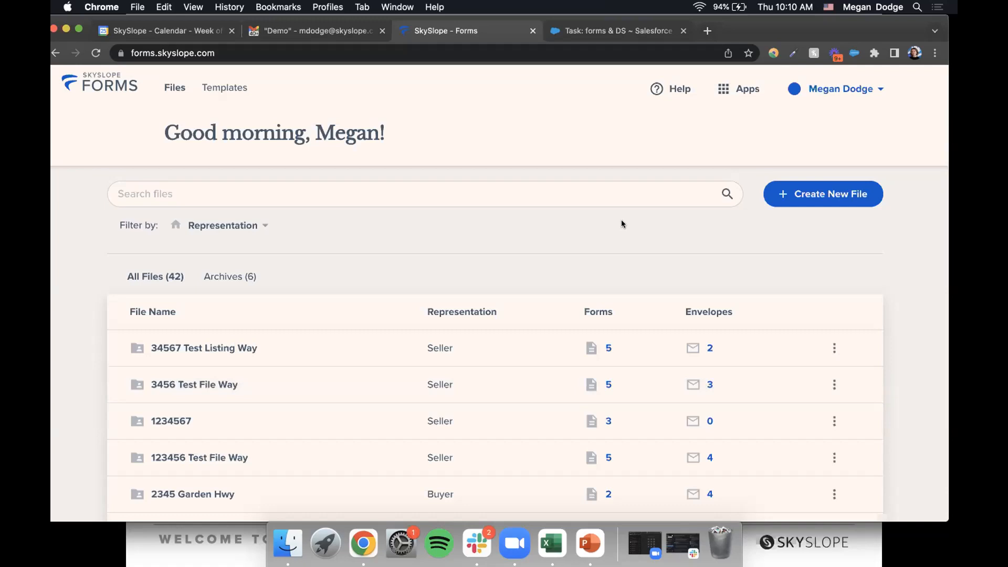
- Start a new Seller file and enter the client's first name, last name and e-mail
click(796, 199)
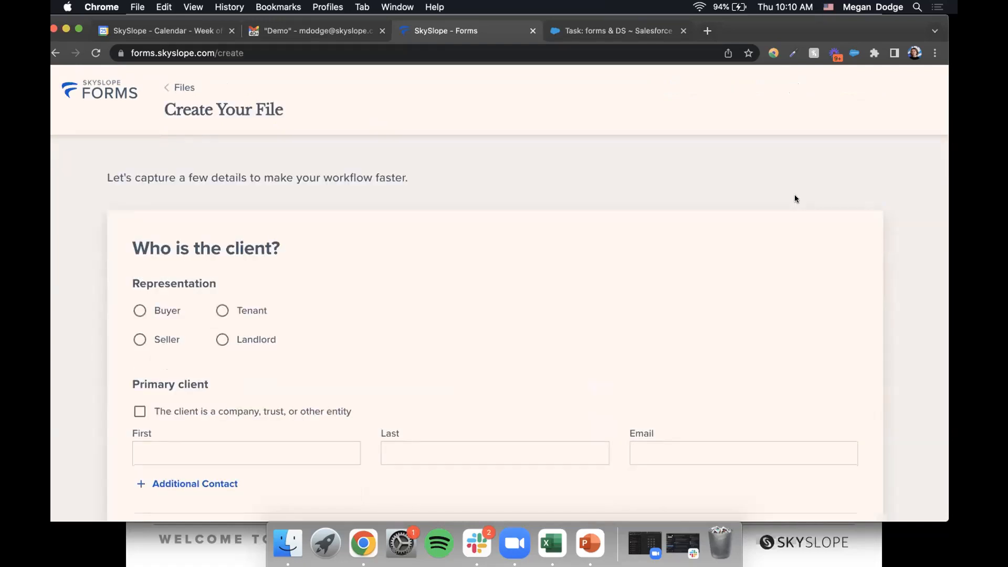
click(160, 340)
scroll(484, 209, down, 2)
click(236, 338)
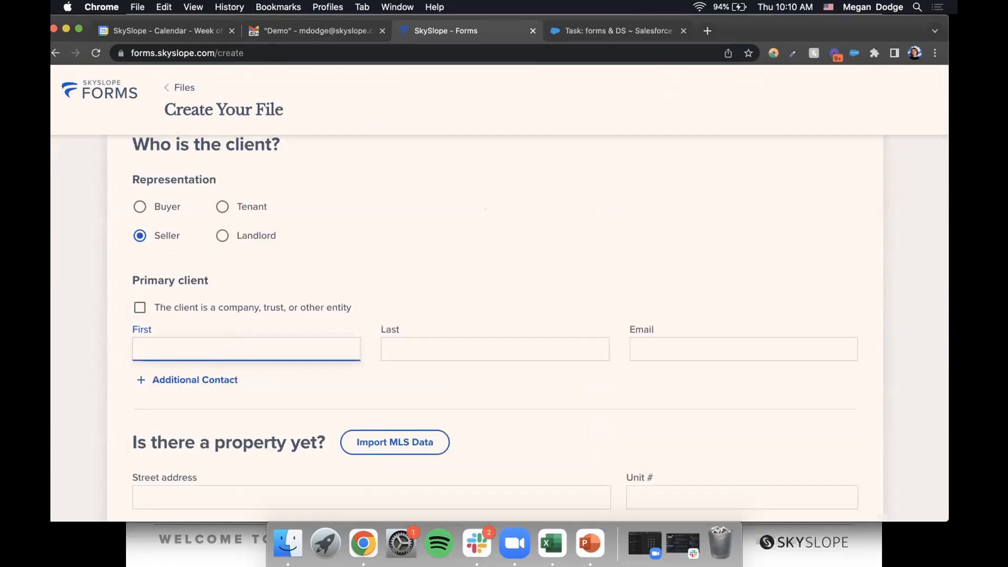
text(Sally)
click(534, 351)
text(Seller)
click(824, 355)
- Enter the property street address 456567 Test File Way
scroll(809, 242, down, 5)
scroll(808, 243, up, 3)
scroll(808, 243, down, 1)
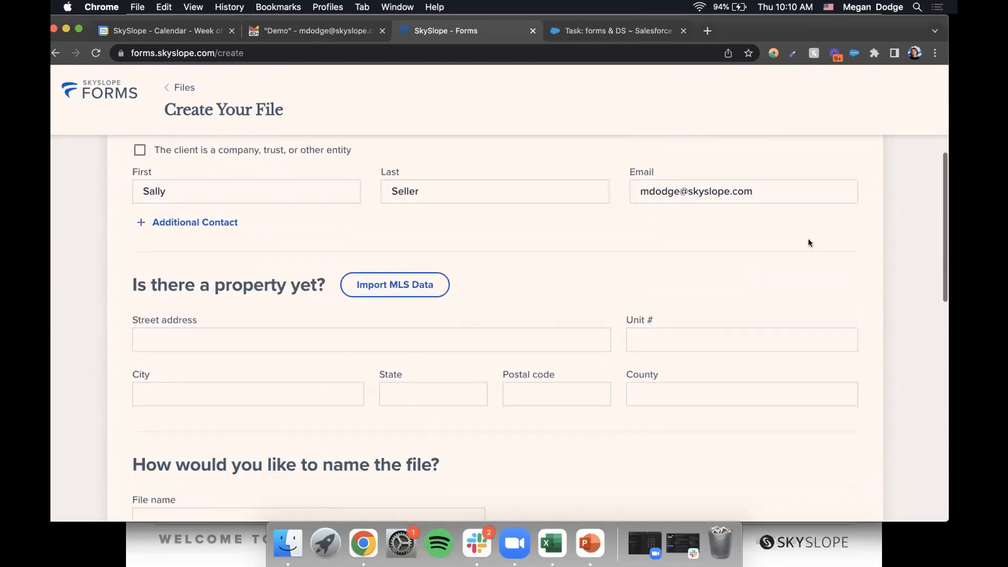
click(247, 342)
text(45)
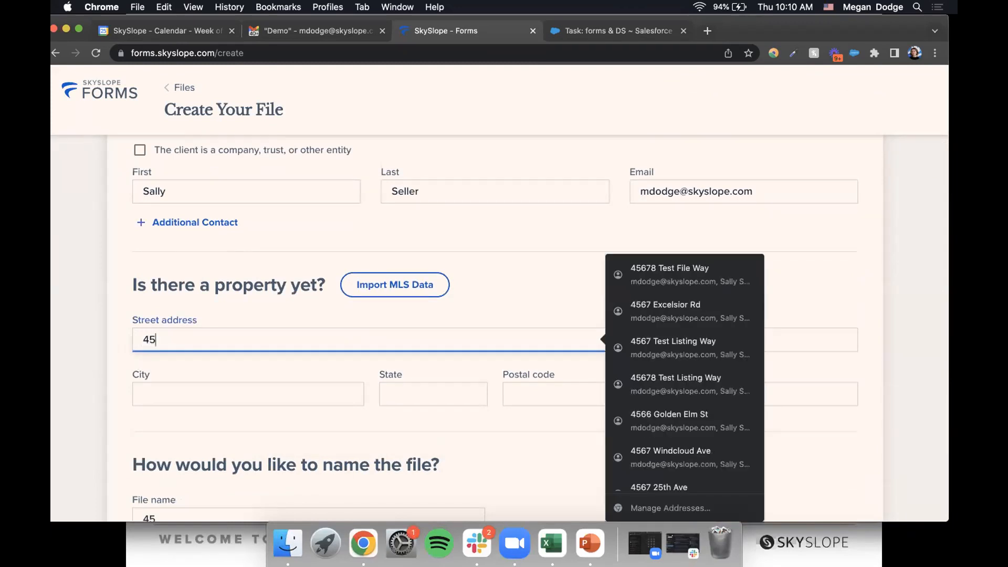
text(6789)
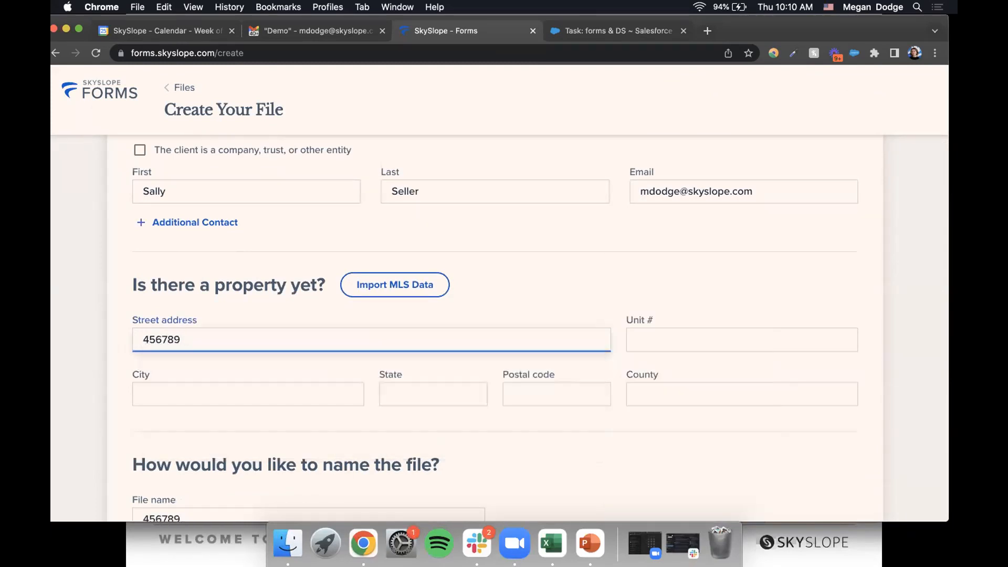
text(-)
key(BackSpace)
key(BackSpace)
key(BackSpace)
key(BackSpace)
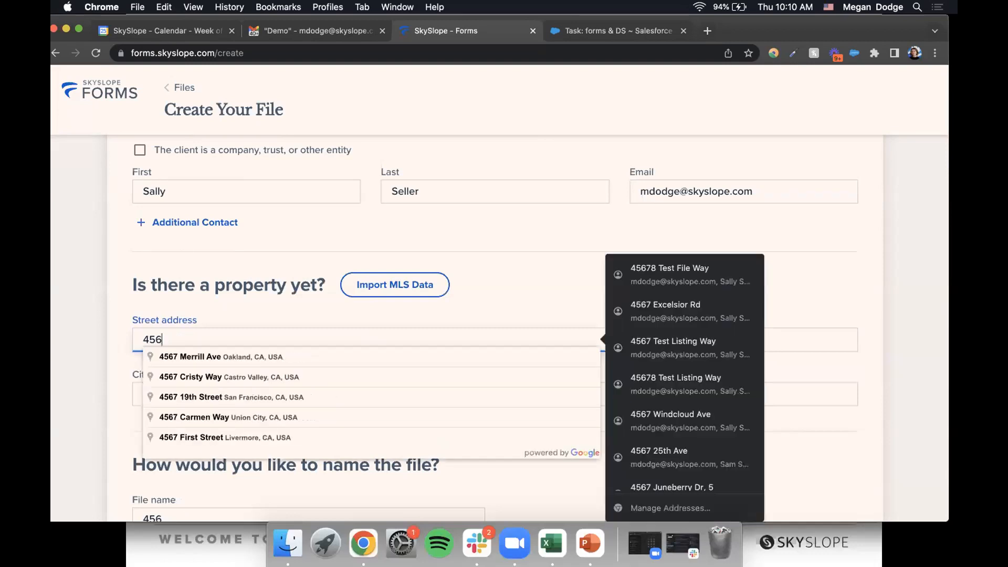
text(567 Te)
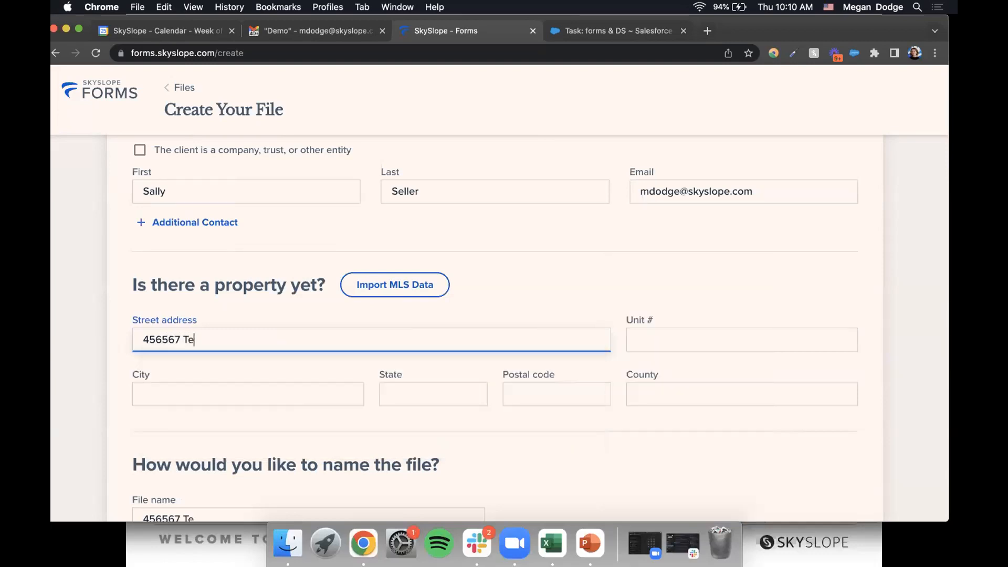
text(st File Way)
click(475, 282)
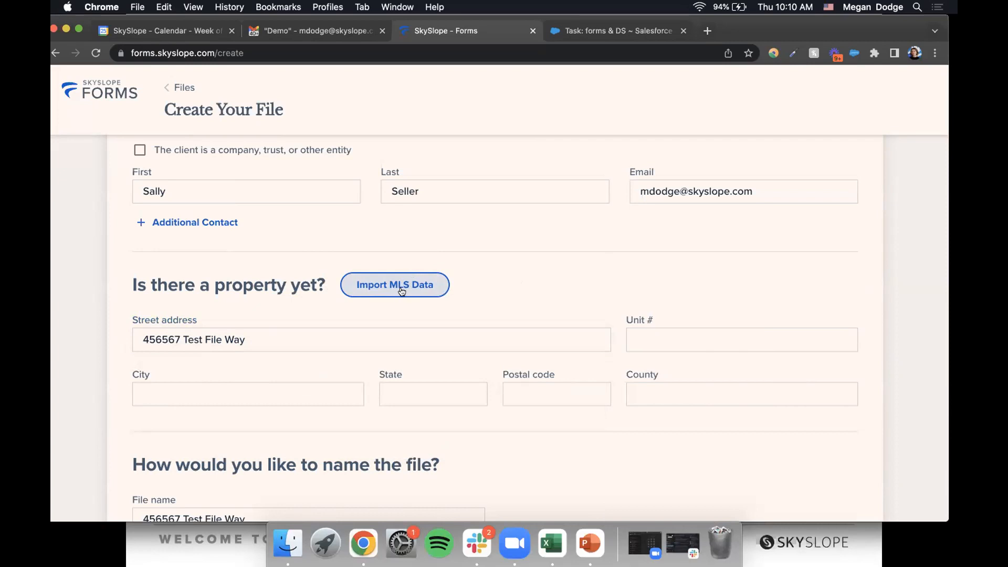
- Fill in city Sacramento, state CA and postal code 95816
scroll(402, 291, down, 3)
click(299, 297)
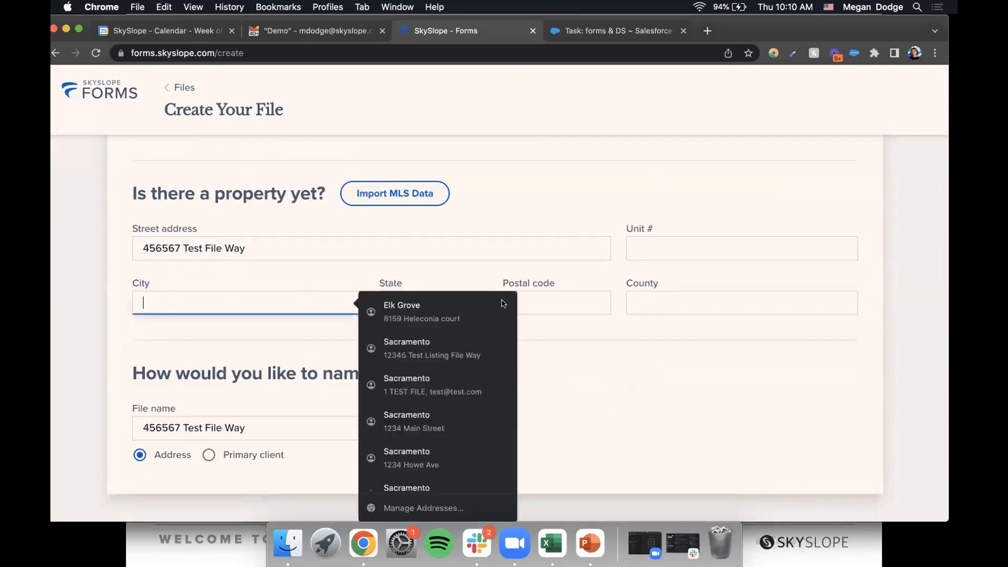
click(551, 300)
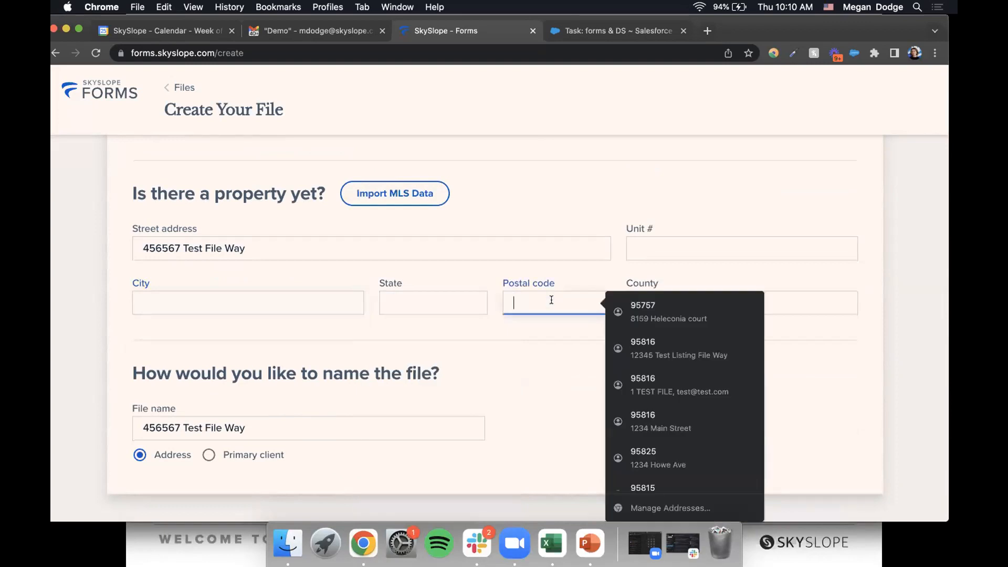
text(95816)
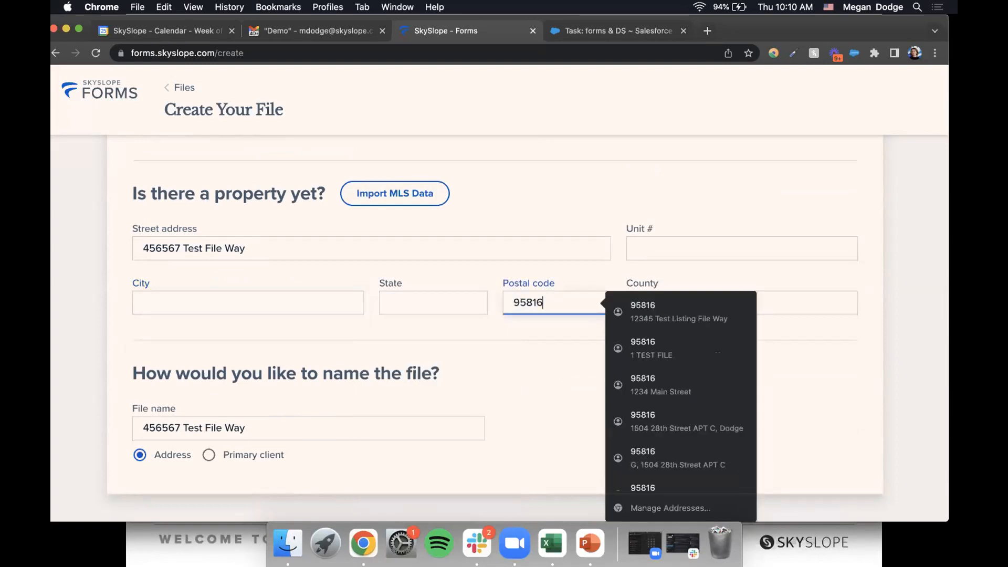
click(515, 370)
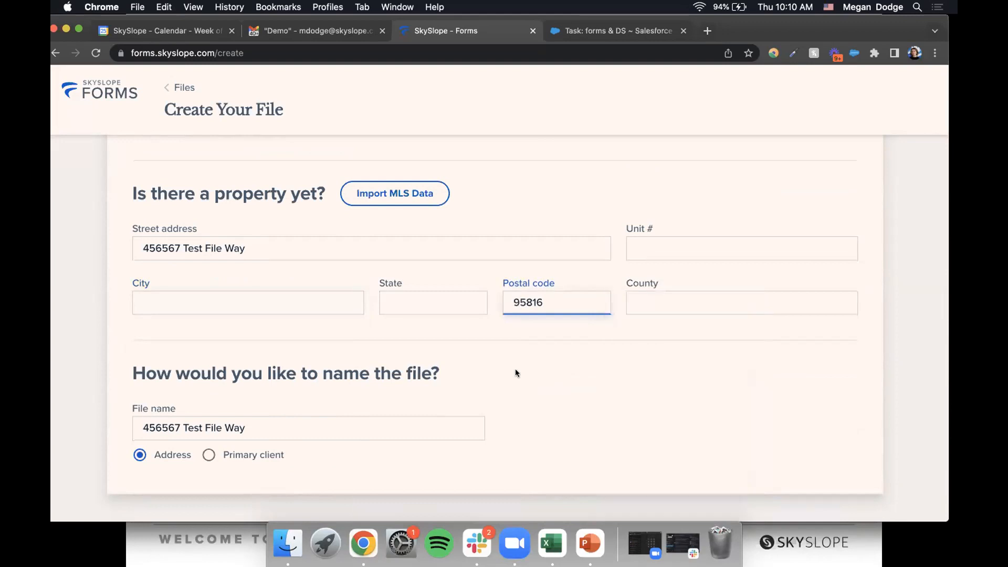
click(268, 300)
text(Sacramento)
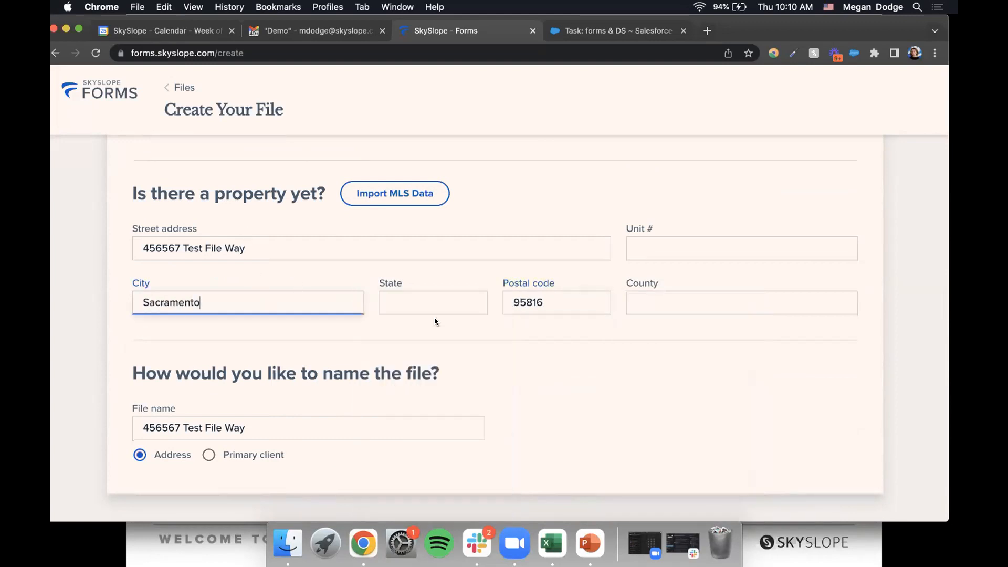
click(433, 312)
text(CA)
click(396, 337)
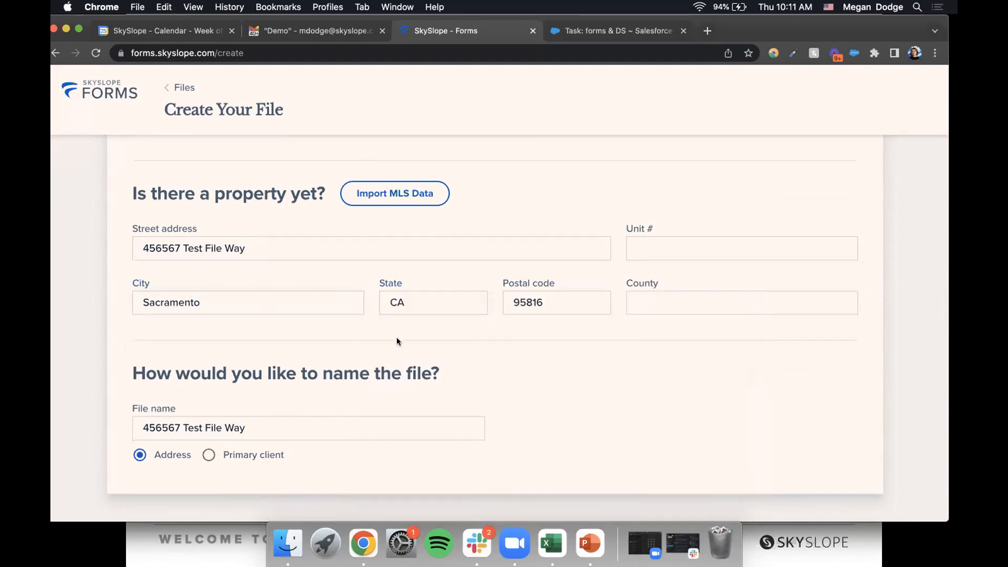
scroll(396, 341, down, 3)
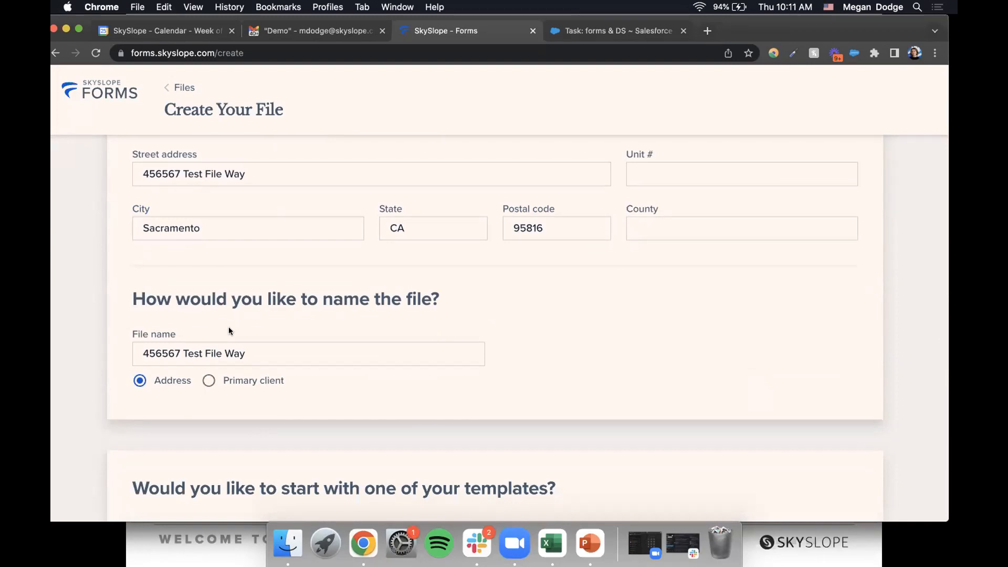
scroll(229, 328, down, 3)
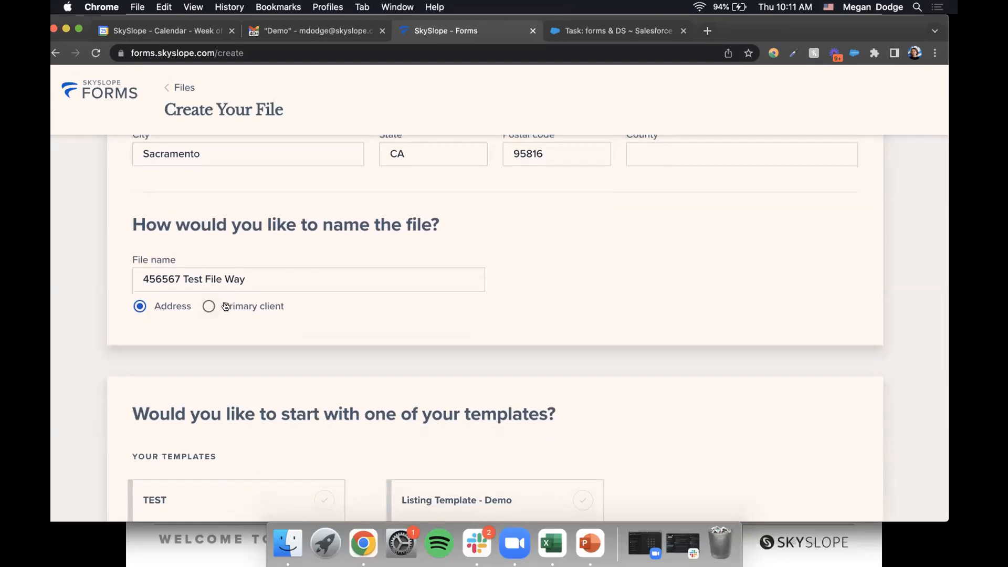
- Keep Address file naming, pick the Residential Listing template (Seller, 3 Forms), and create the file
click(230, 306)
click(160, 307)
scroll(374, 294, down, 5)
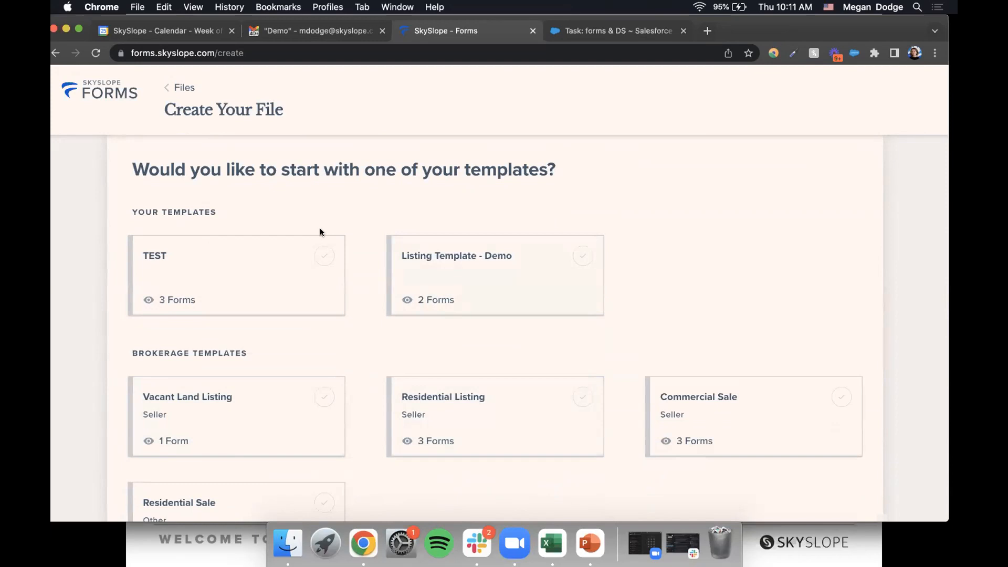
click(444, 410)
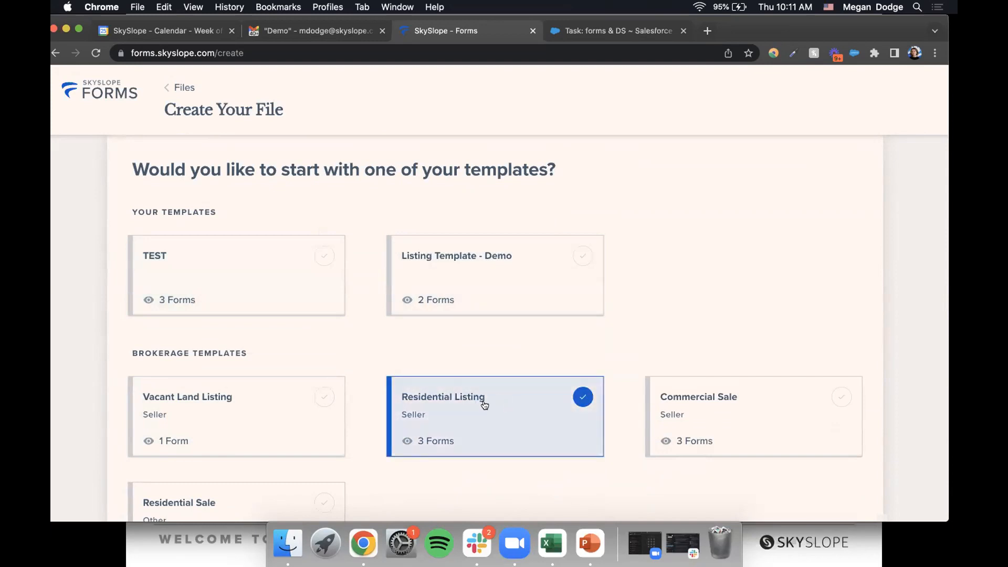
scroll(692, 313, down, 5)
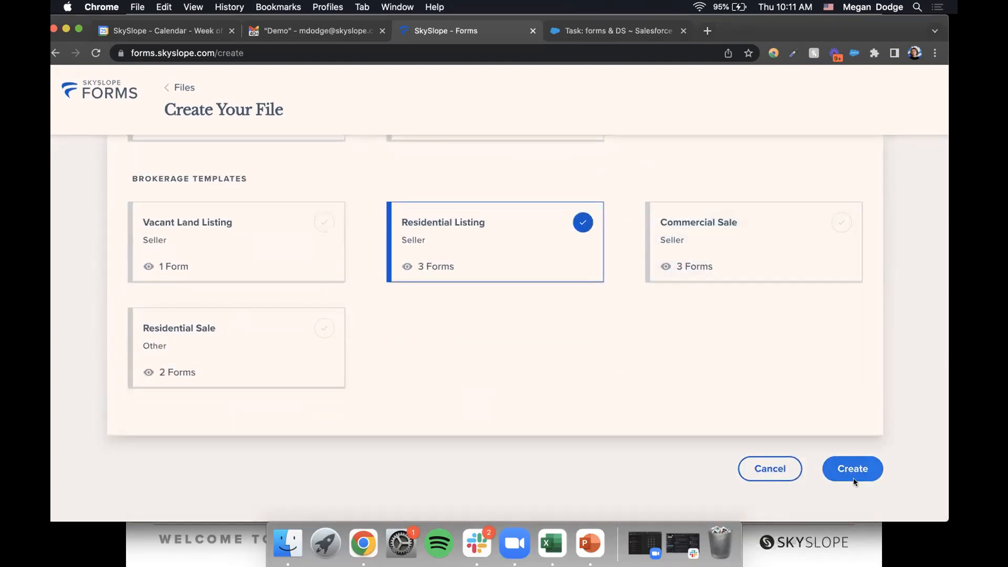
click(852, 473)
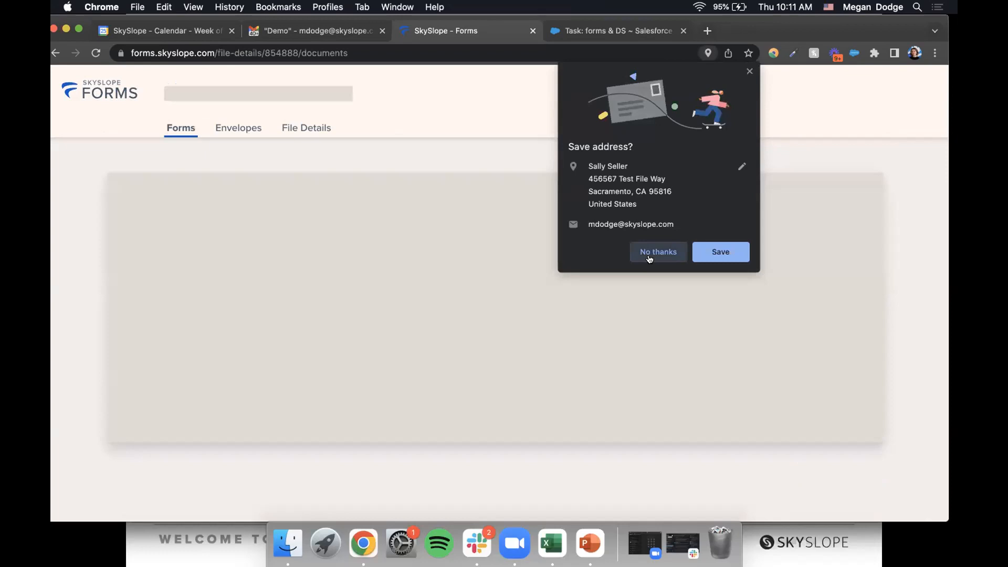
- Decline Chrome's Save address prompt so the new file's forms page loads
click(649, 254)
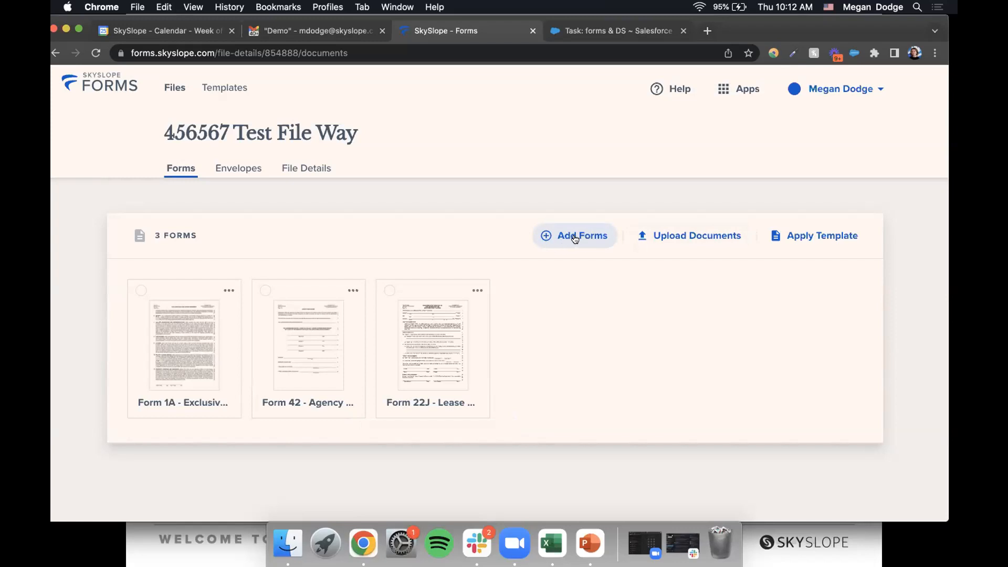
- In Add Forms, change the library filter from My Broker Library to California Association of Realtors - CAR
click(575, 240)
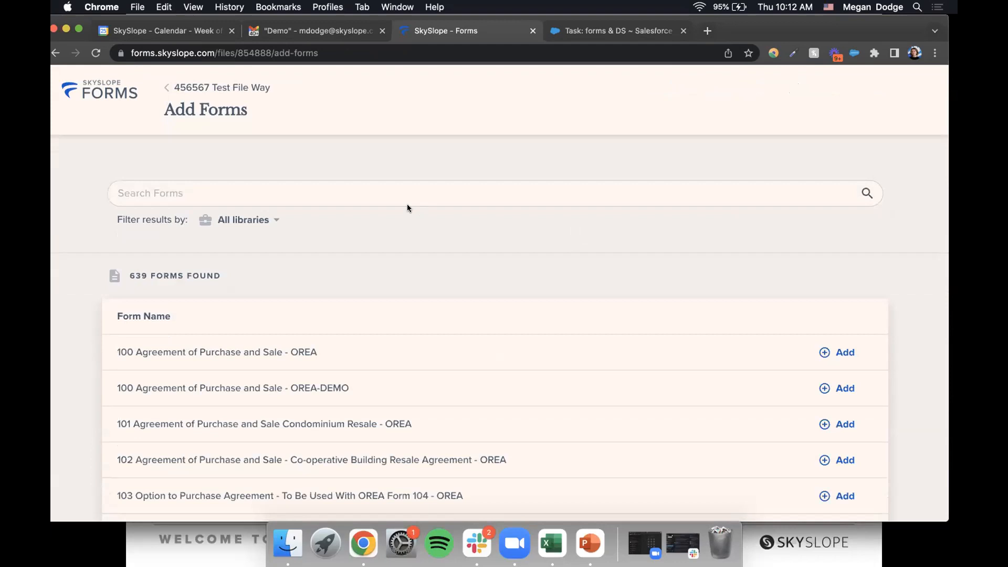
click(255, 220)
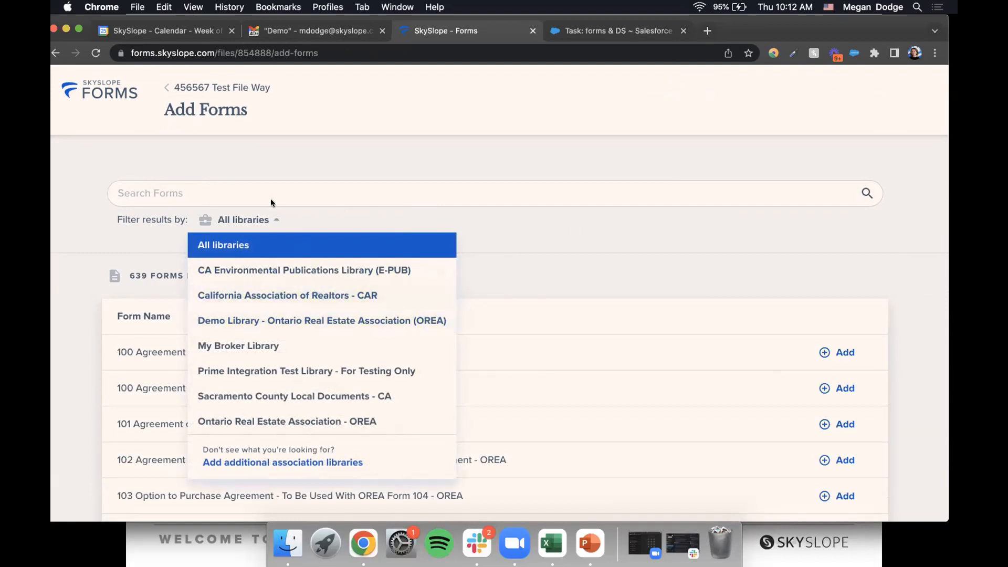
click(257, 219)
click(255, 219)
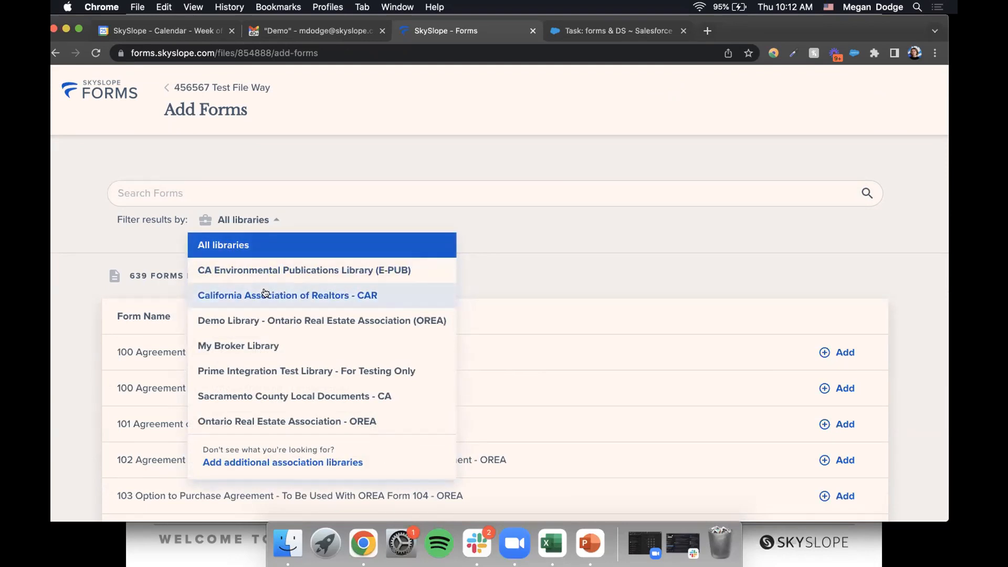
click(239, 344)
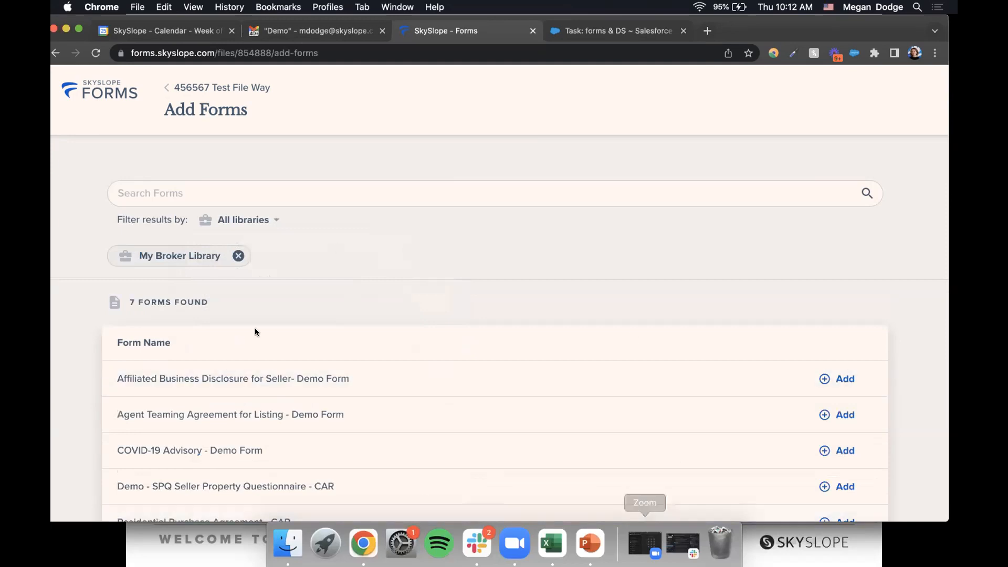
click(238, 255)
click(248, 221)
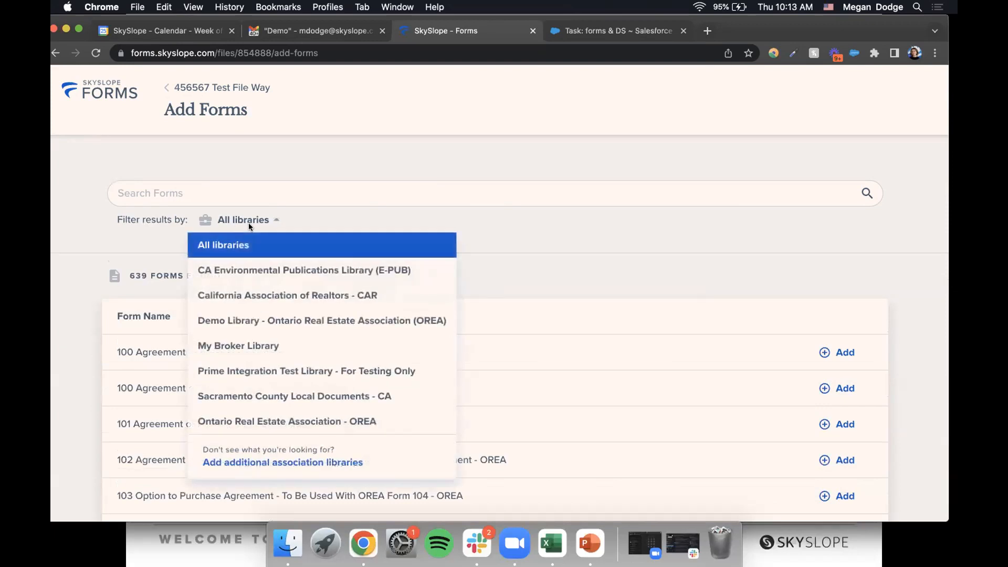
click(314, 295)
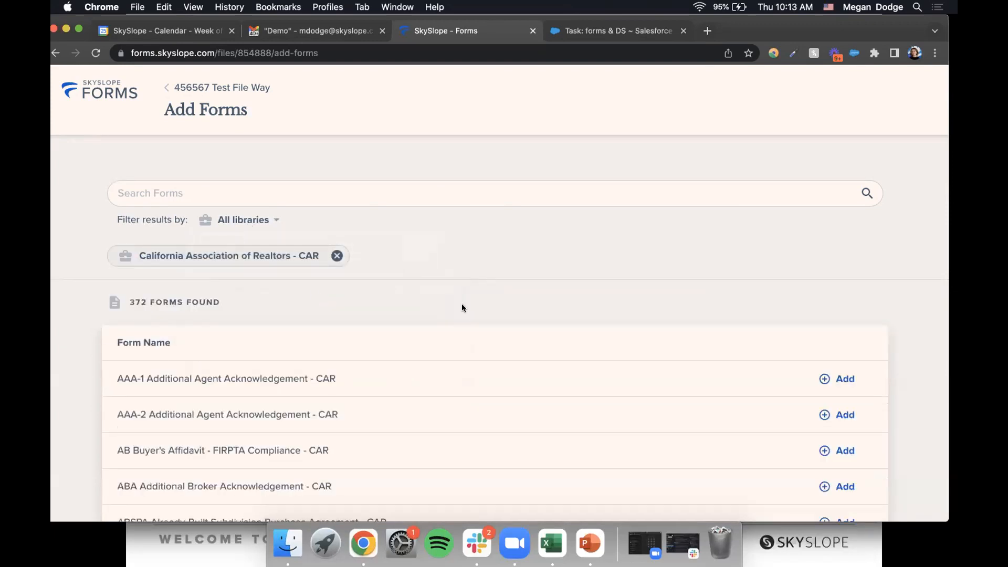
scroll(692, 277, down, 2)
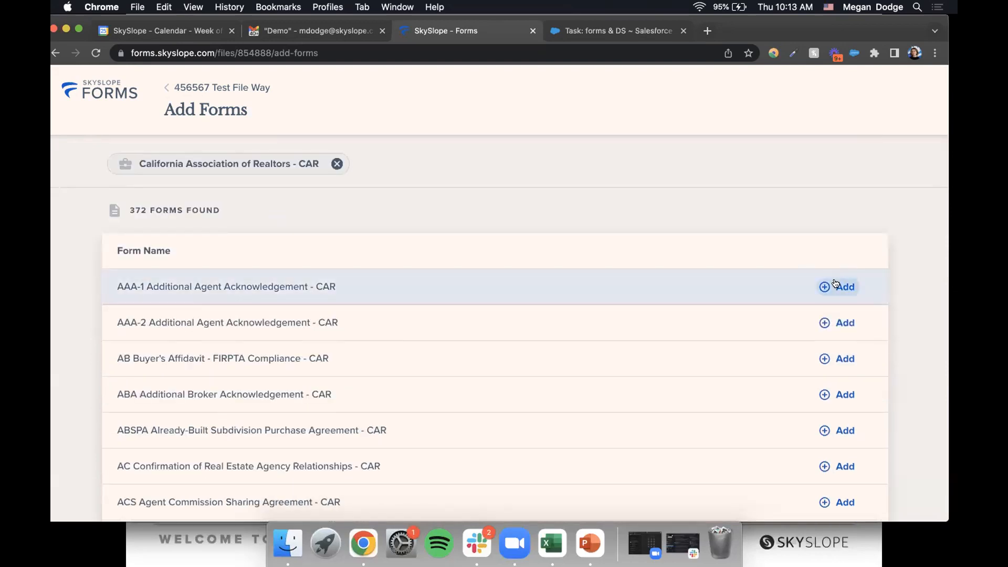
scroll(579, 239, up, 2)
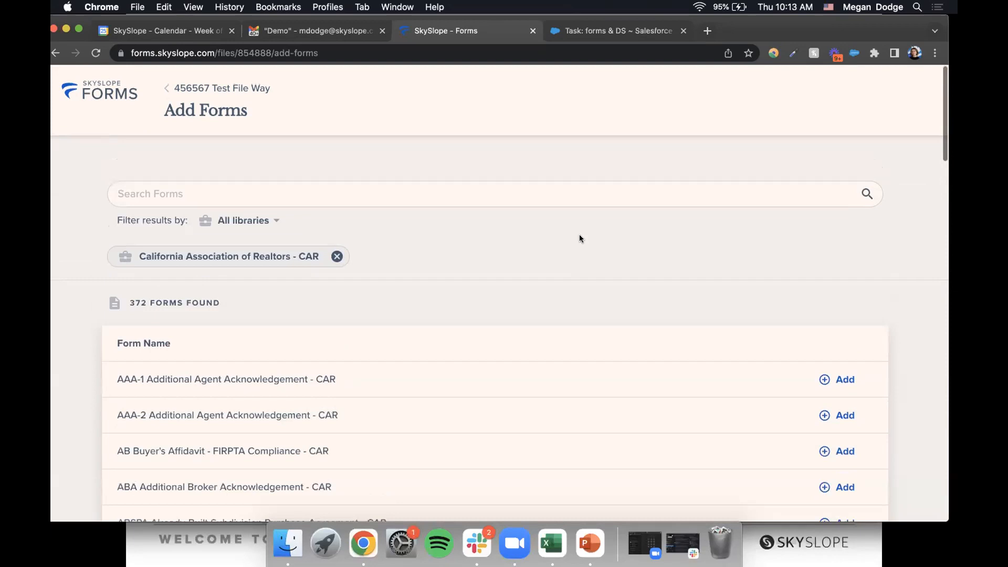
- Search CAR forms for 'listing' and add RLA Residential Listing Agreement - Exclusive
click(469, 187)
text(exlsuiv)
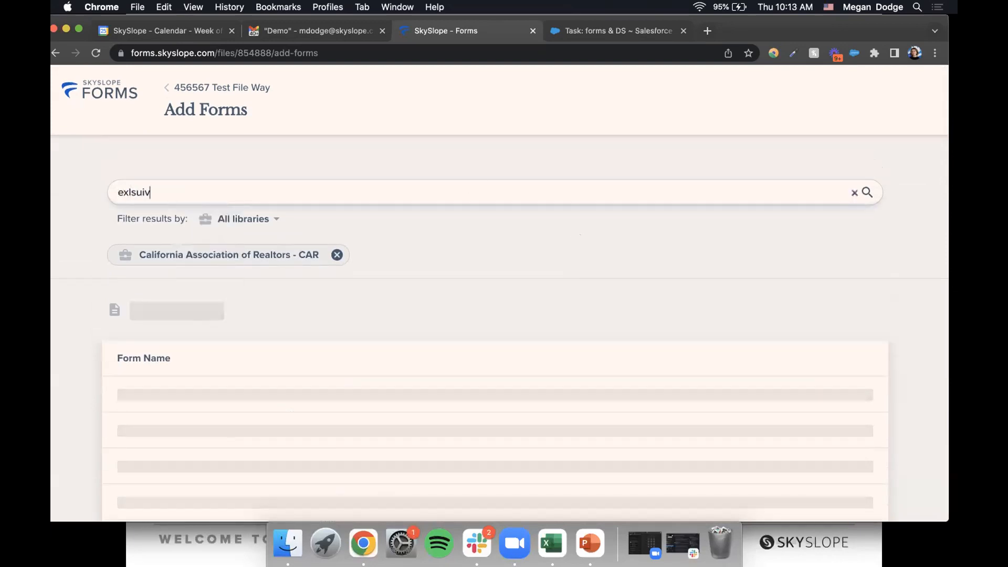
key(BackSpace)
key(BackSpace)
key(BackSpace)
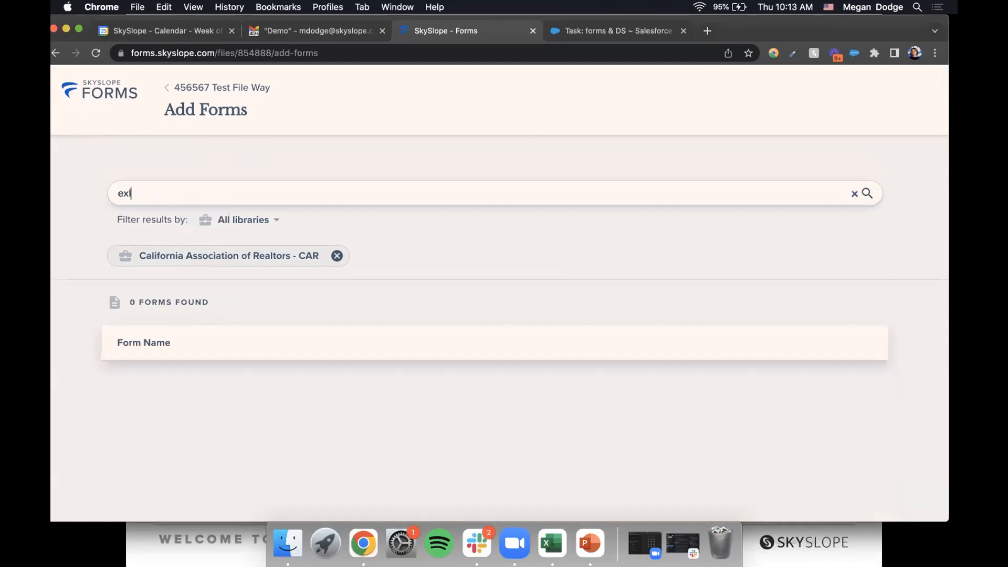
key(BackSpace)
key(BackSpace)
text(listing)
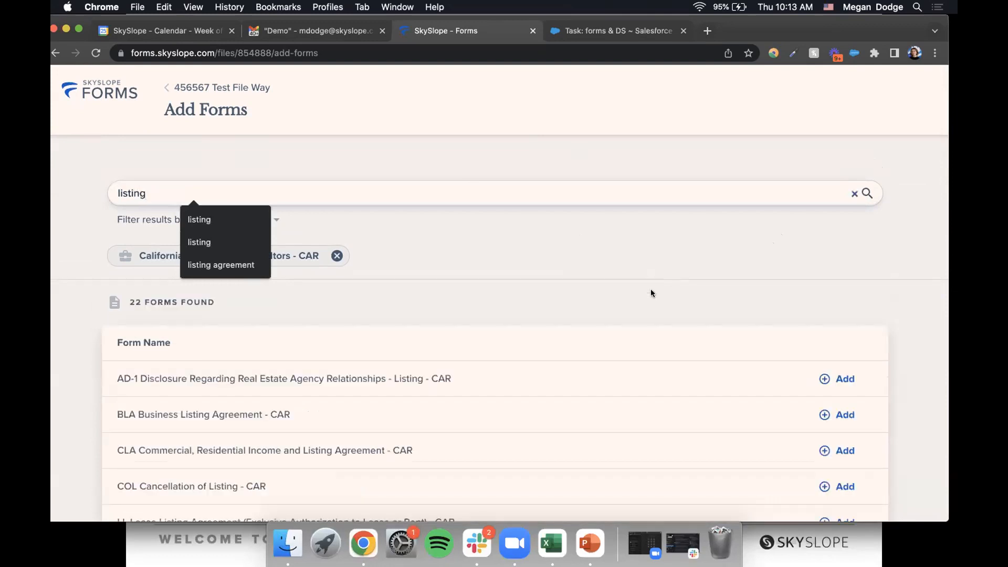
scroll(651, 293, down, 5)
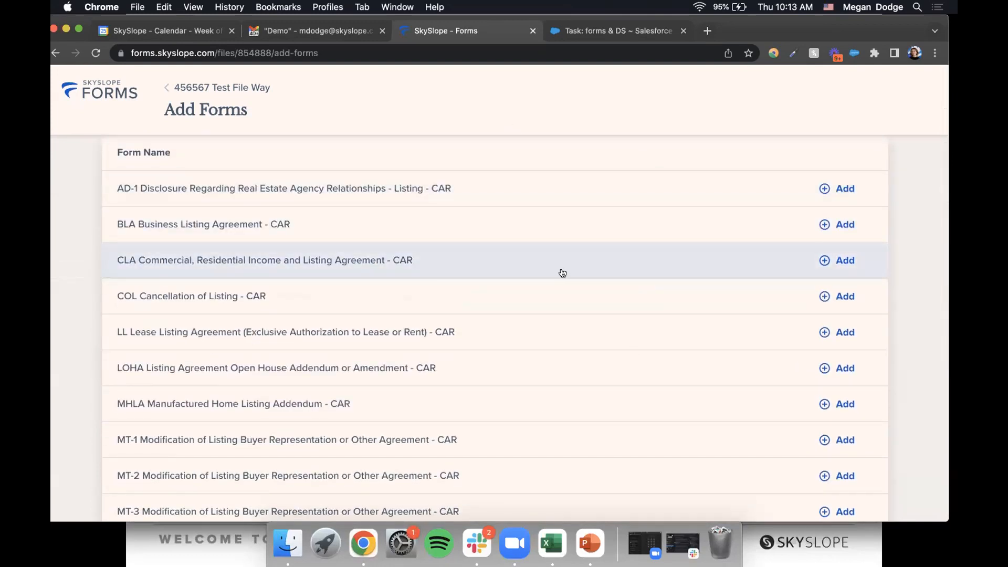
scroll(562, 273, down, 8)
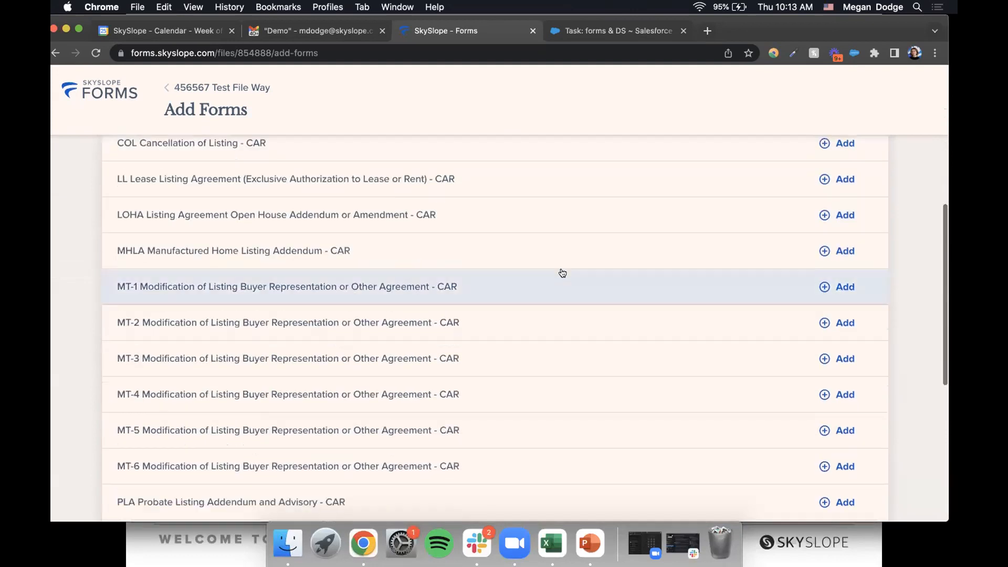
scroll(563, 272, down, 3)
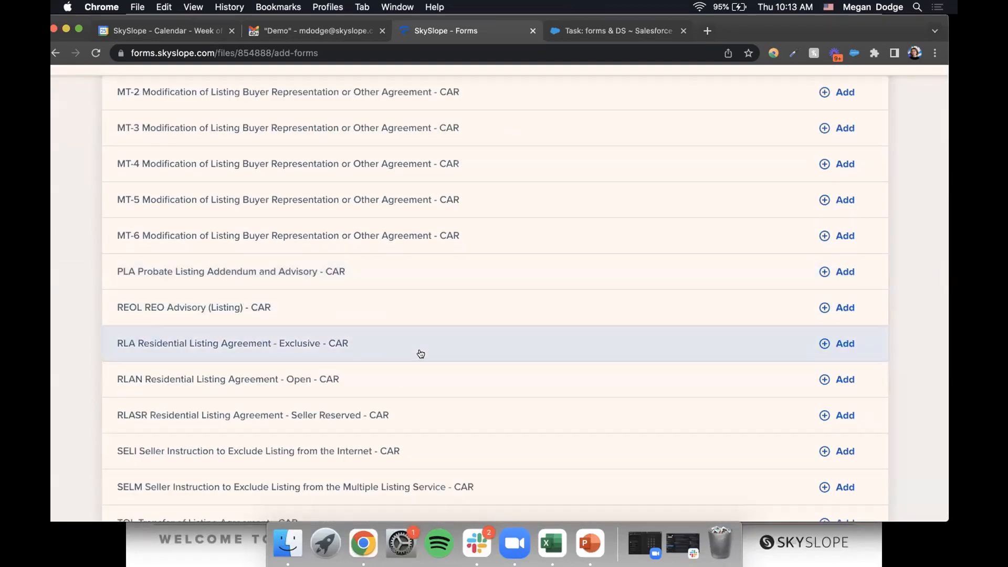
click(861, 343)
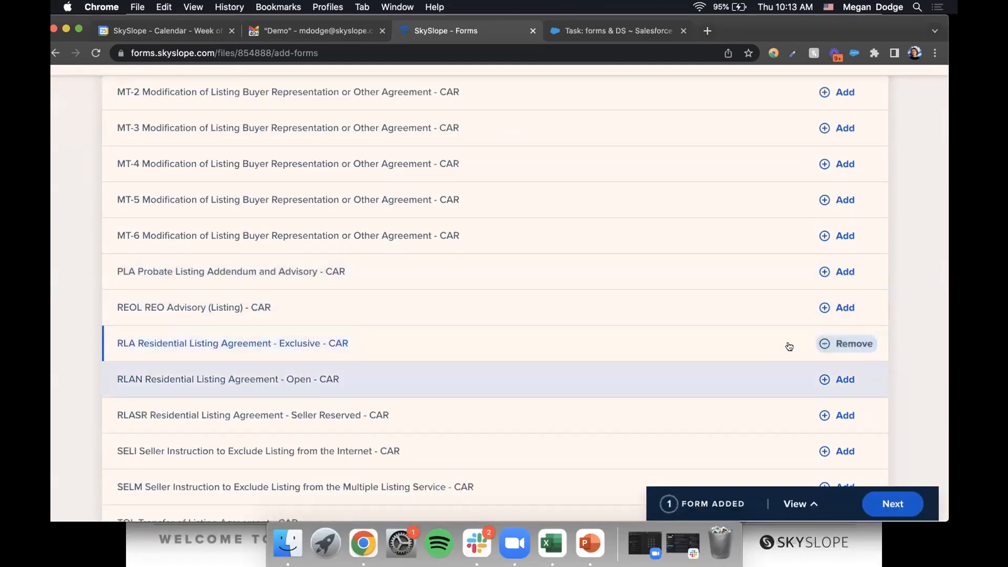
- Search for 'agency' and add AD-1 Disclosure Regarding Real Estate Agency Relationships - Listing
scroll(625, 297, up, 15)
double_click(178, 190)
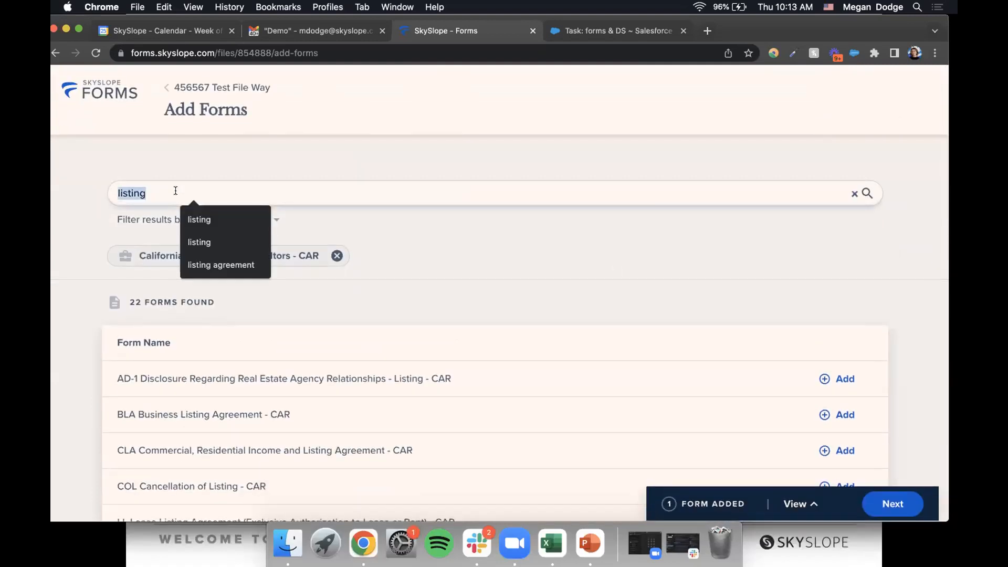
text(agen)
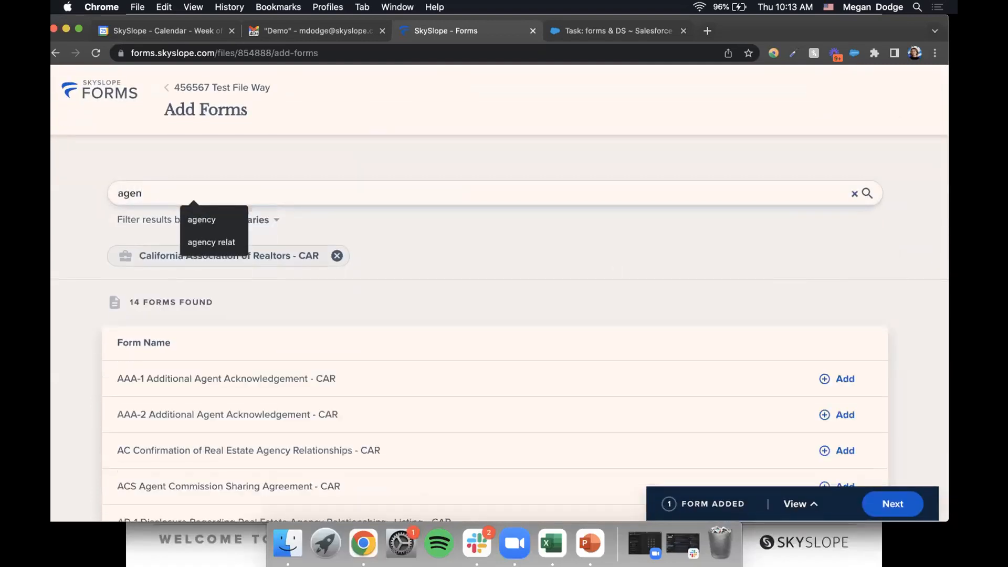
text(cy cline)
scroll(401, 256, down, 2)
key(BackSpace)
key(BackSpace)
key(BackSpace)
key(BackSpace)
key(BackSpace)
key(BackSpace)
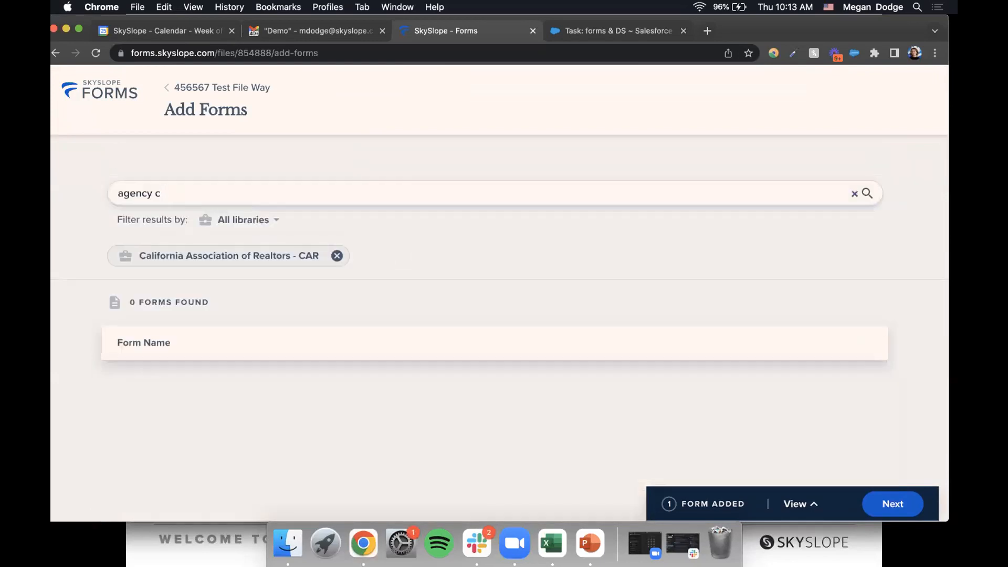
scroll(641, 339, down, 2)
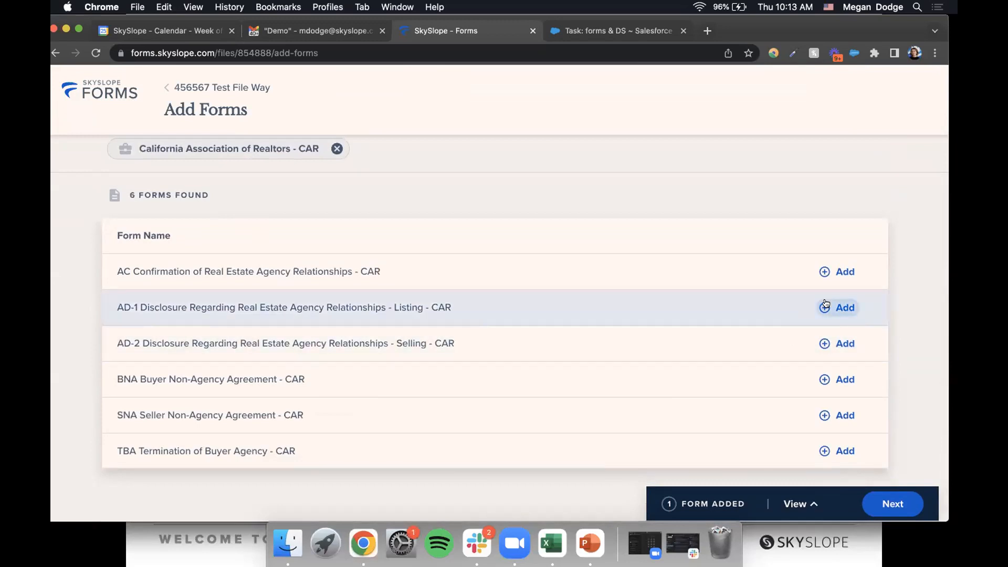
click(826, 307)
scroll(654, 219, up, 2)
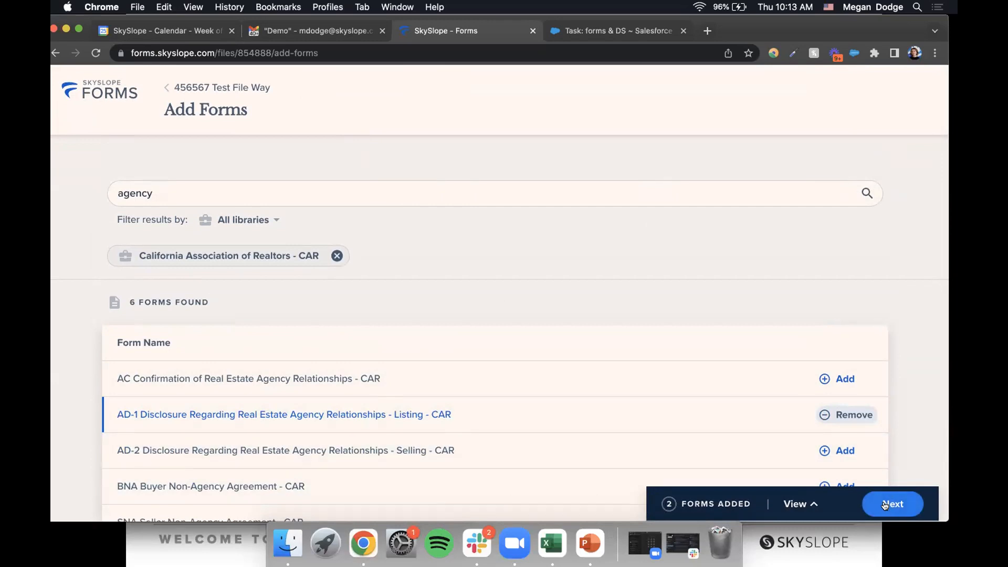
- Add the queued RLA and AD-1 forms, bringing the file to 5 forms
click(885, 504)
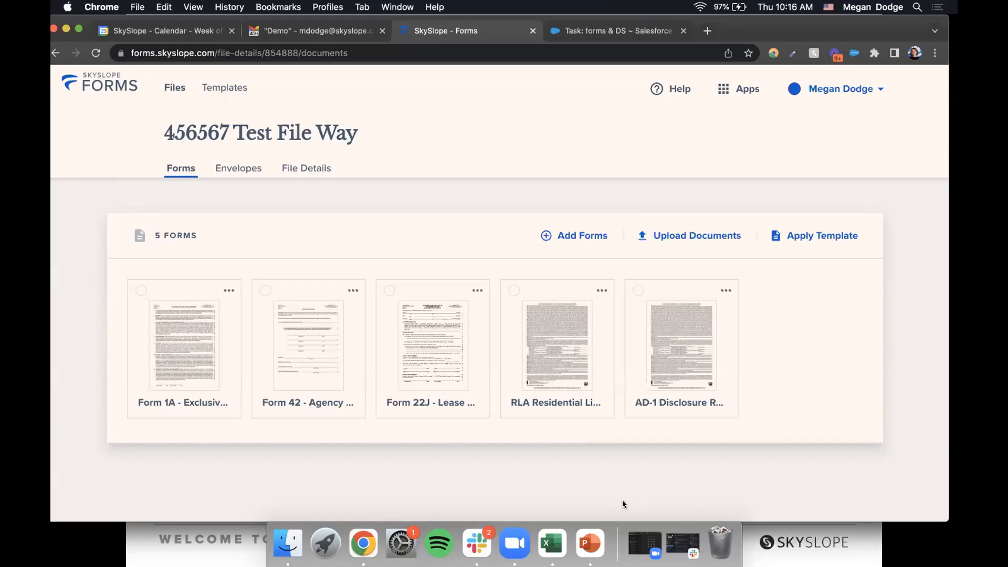
- Select the RLA and AD-1 form cards and open them in Fill and Send
click(514, 290)
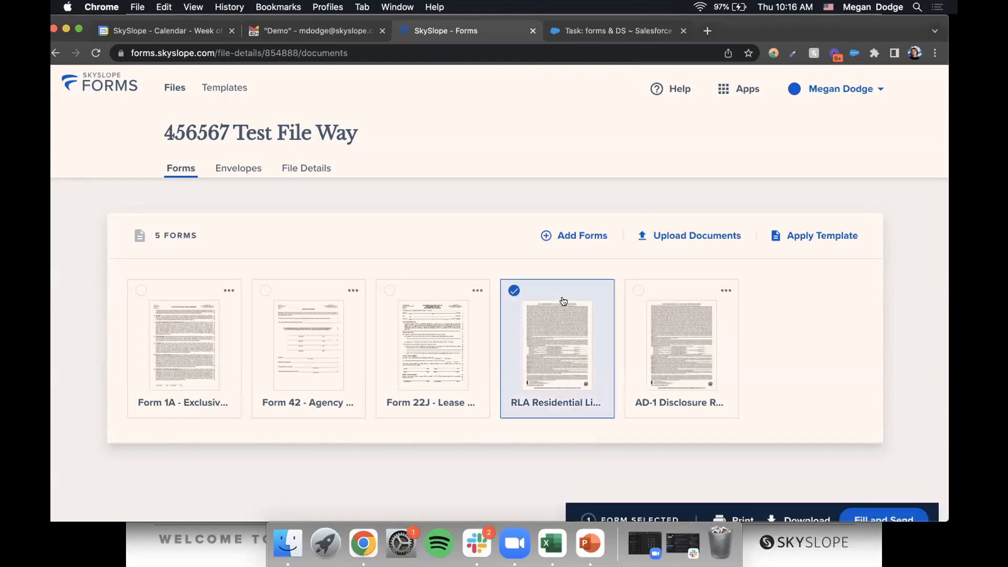
click(636, 291)
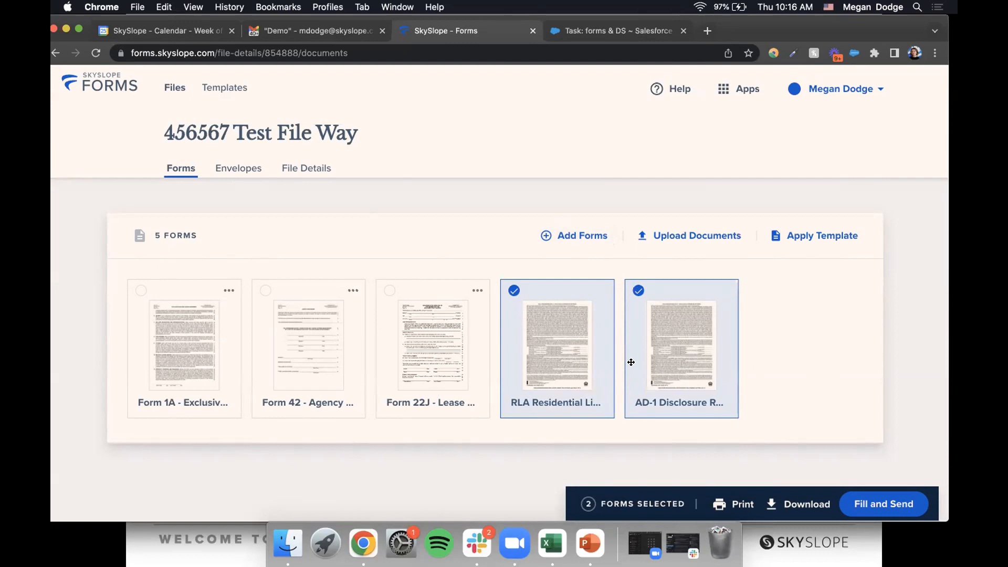
click(883, 505)
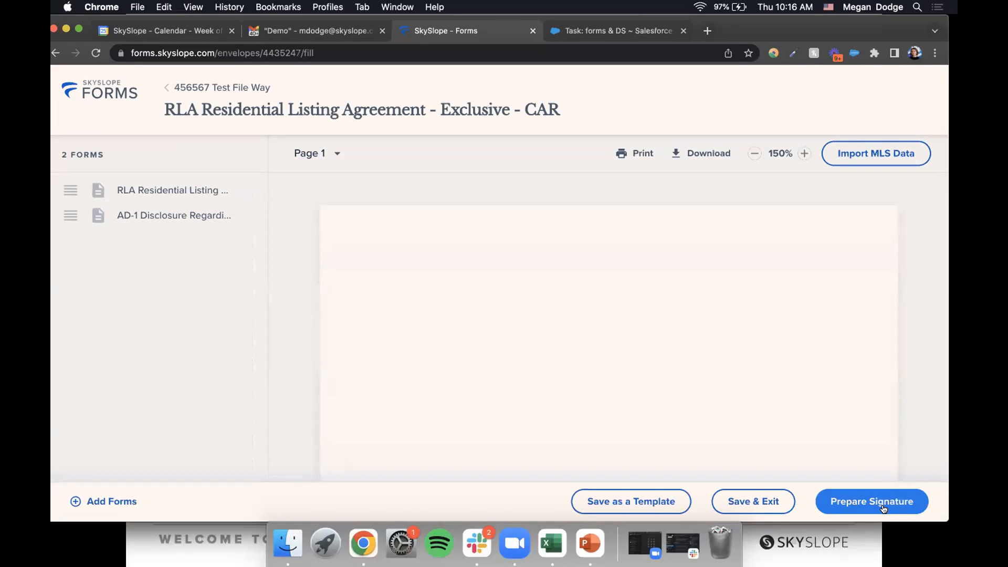
click(755, 154)
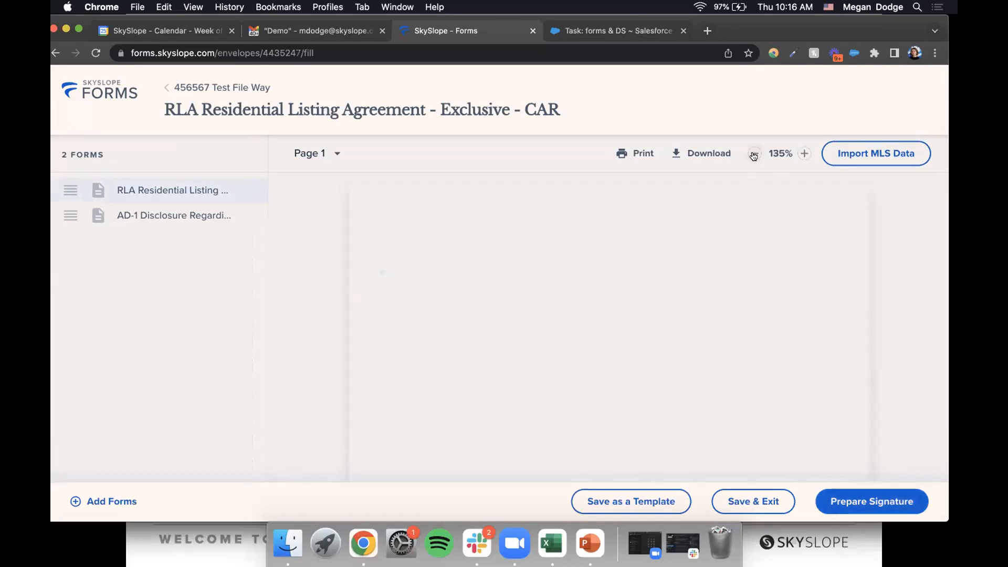
scroll(679, 283, down, 3)
scroll(679, 283, down, 6)
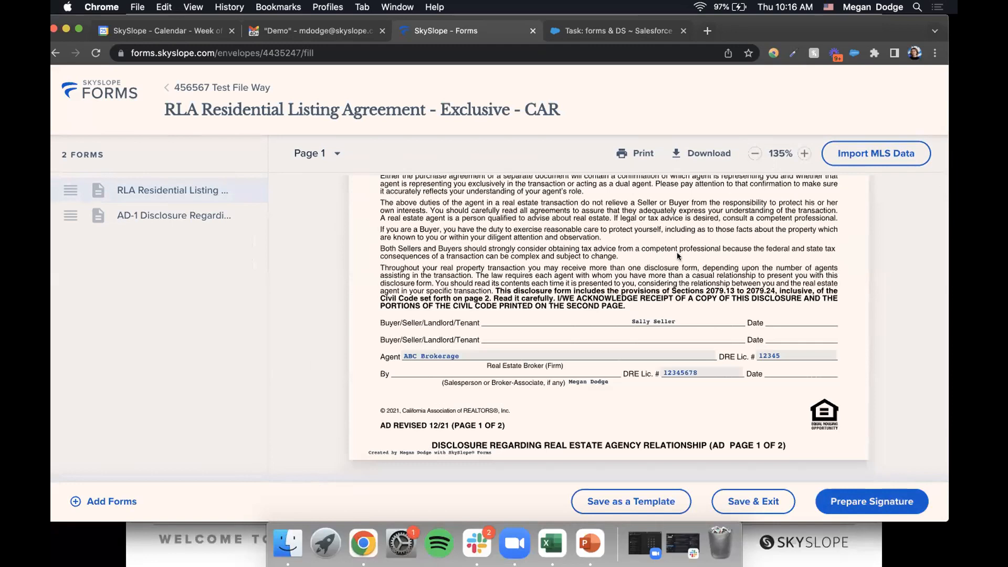
scroll(678, 283, down, 2)
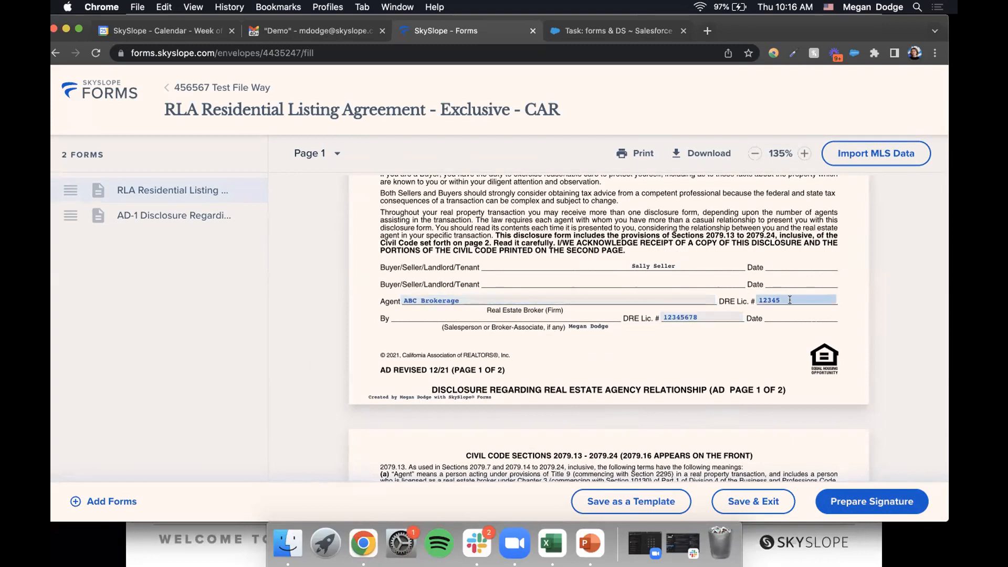
scroll(790, 299, down, 2)
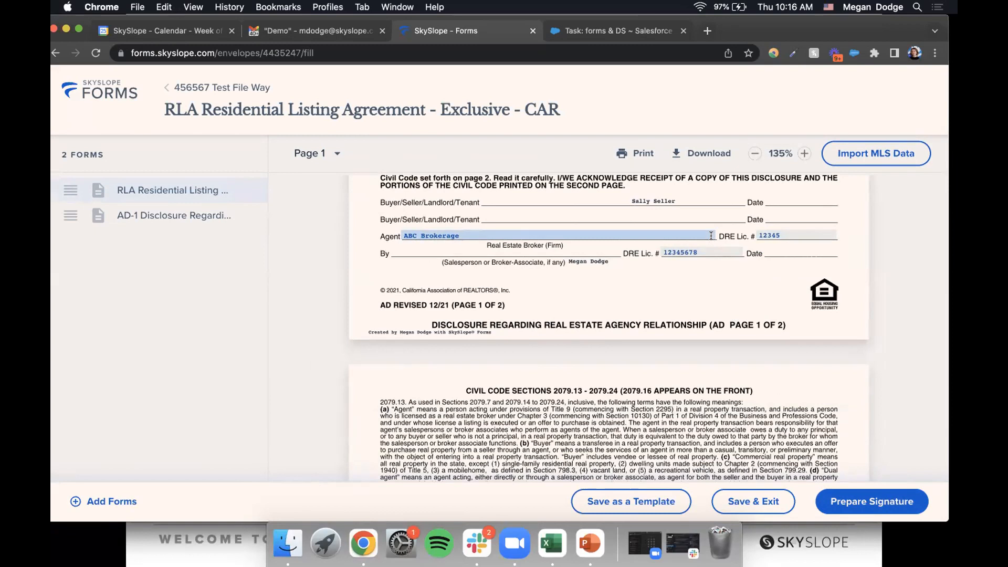
scroll(712, 238, down, 3)
scroll(711, 238, down, 15)
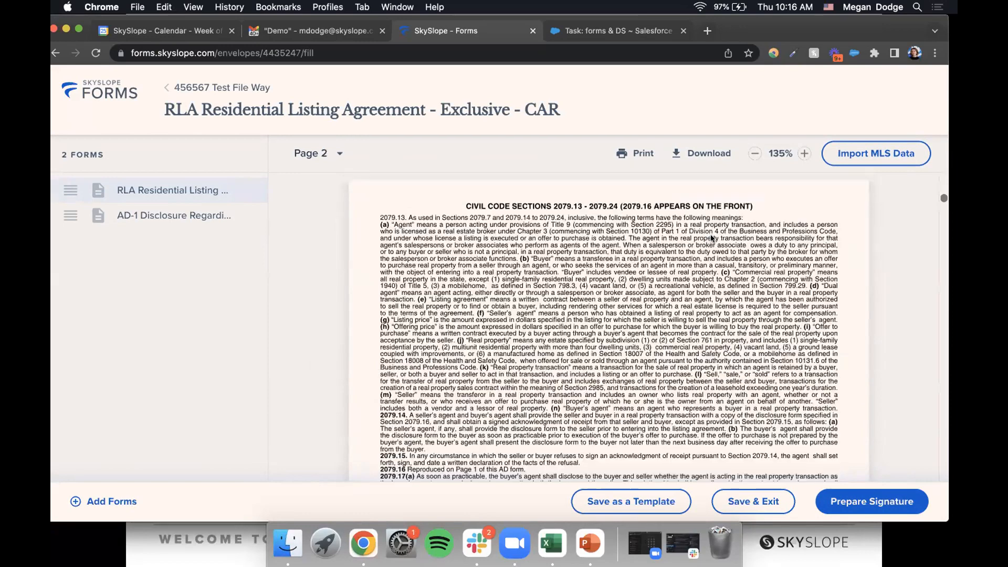
scroll(710, 213, down, 20)
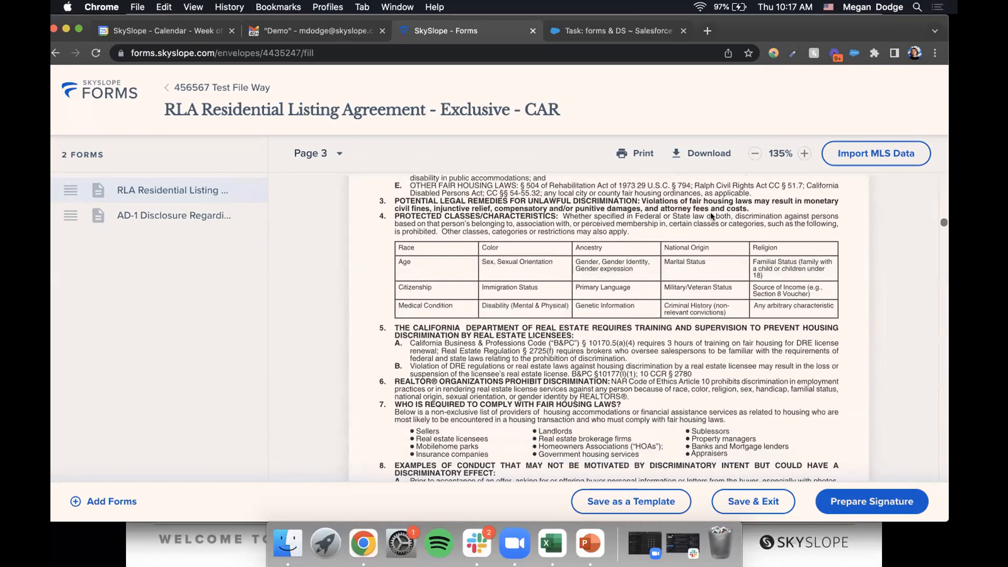
scroll(710, 212, down, 10)
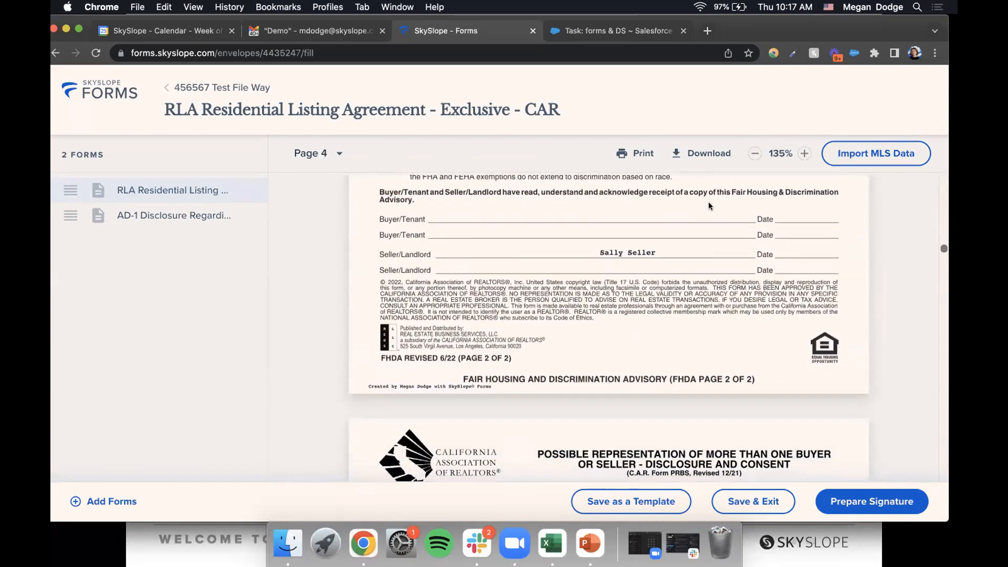
scroll(708, 205, down, 5)
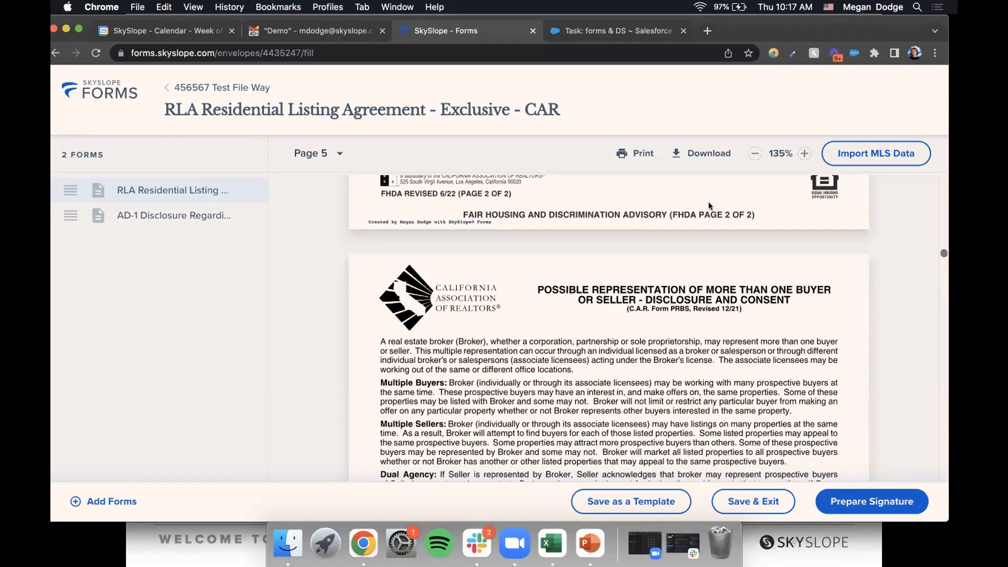
scroll(709, 206, up, 20)
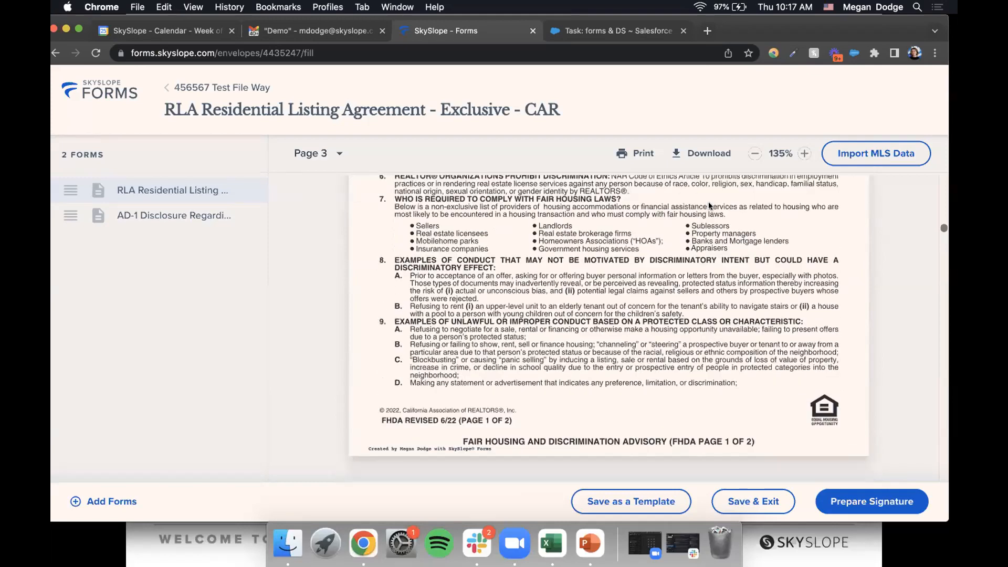
scroll(709, 205, down, 15)
scroll(709, 324, down, 20)
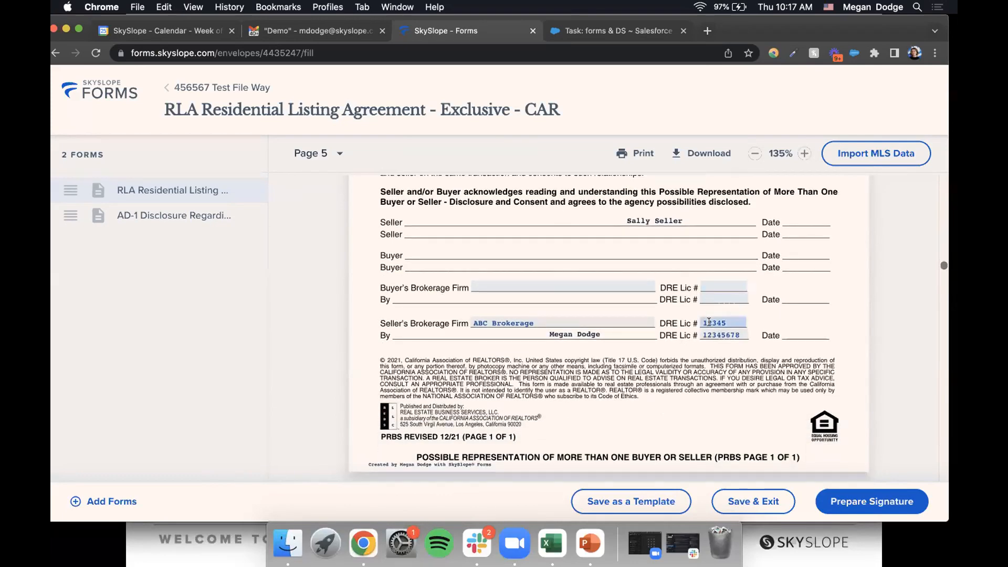
scroll(708, 322, down, 10)
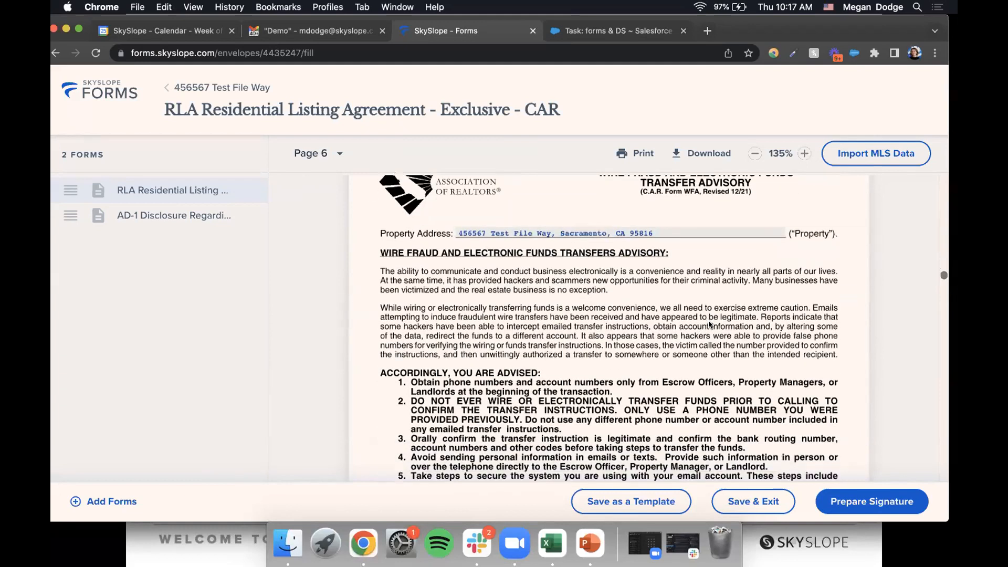
scroll(708, 324, down, 3)
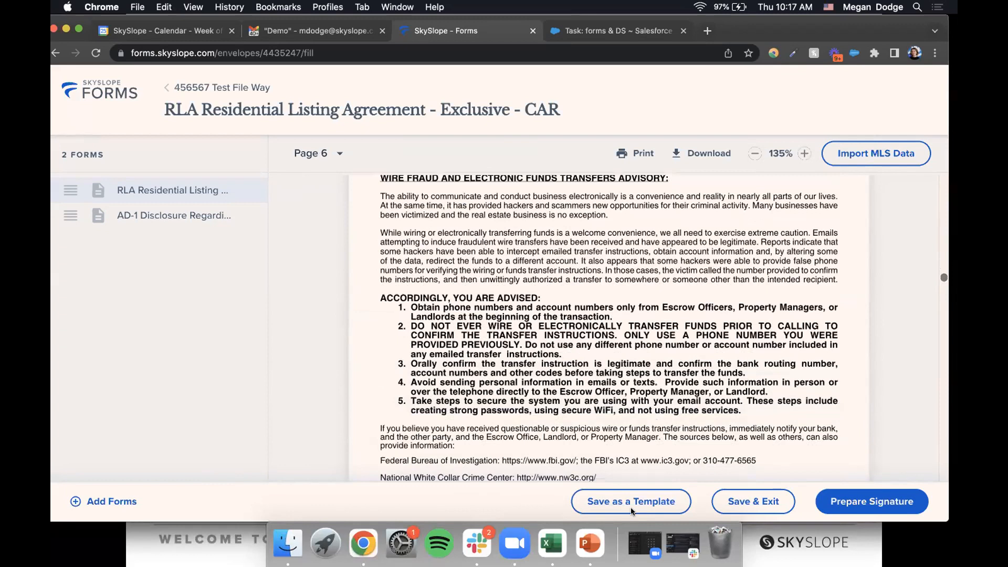
scroll(727, 303, down, 5)
- Set the RLA price to 500000 dollars and the listing period 08/01/2022 to 12/31/2022
click(726, 303)
text(5000000.00)
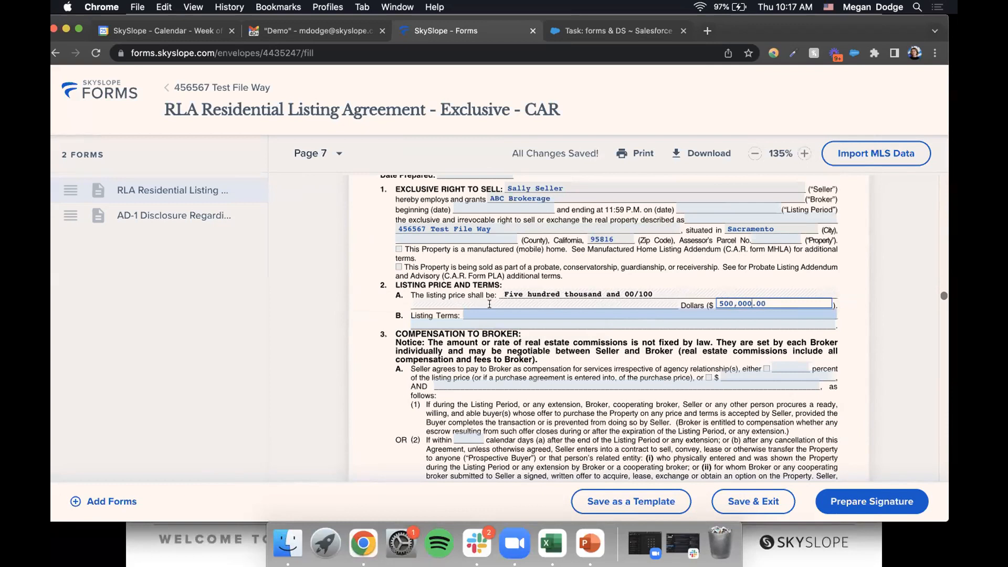
scroll(546, 238, up, 1)
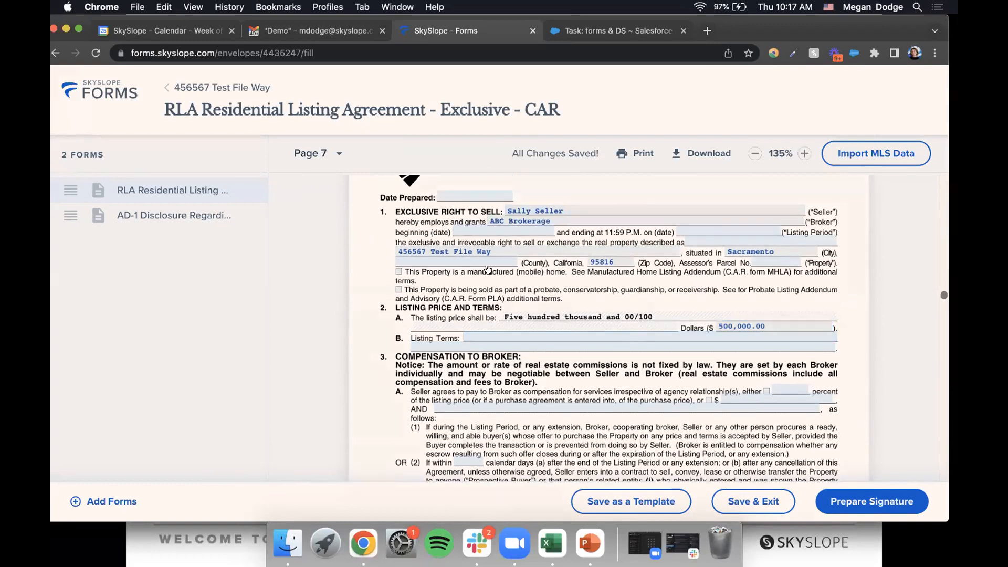
click(467, 232)
click(444, 248)
click(558, 390)
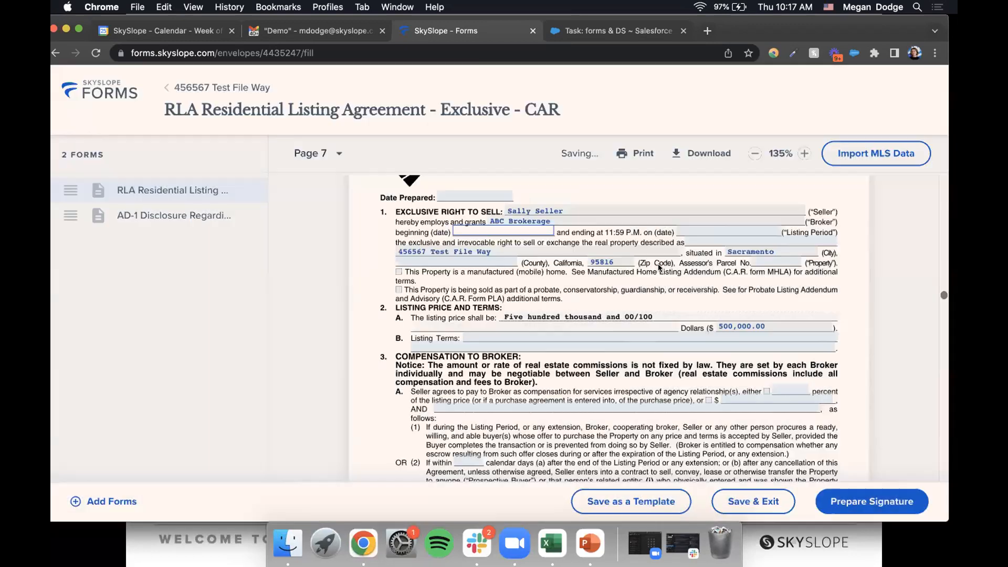
click(729, 232)
click(580, 201)
click(580, 201)
click(580, 201)
click(580, 201)
click(571, 338)
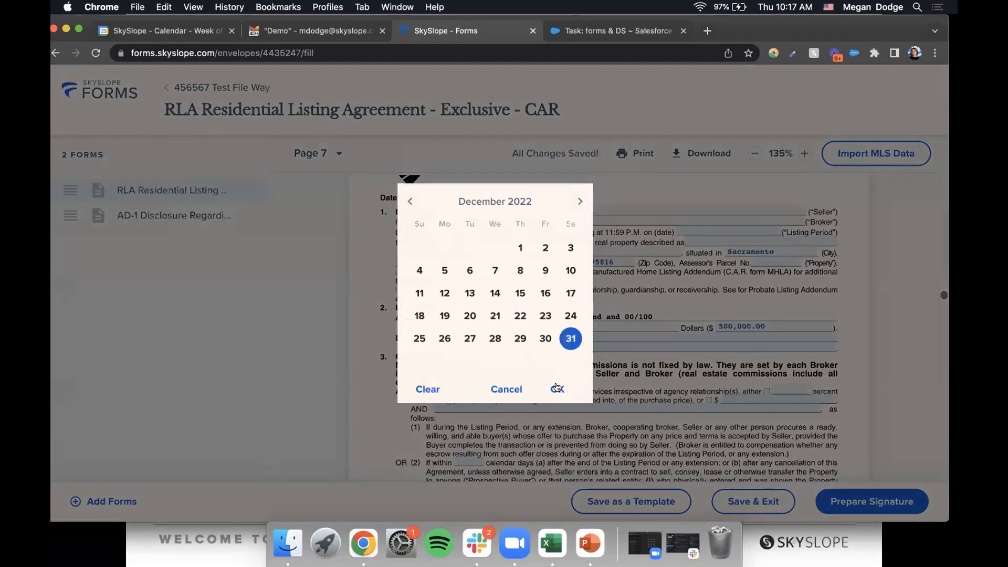
click(557, 389)
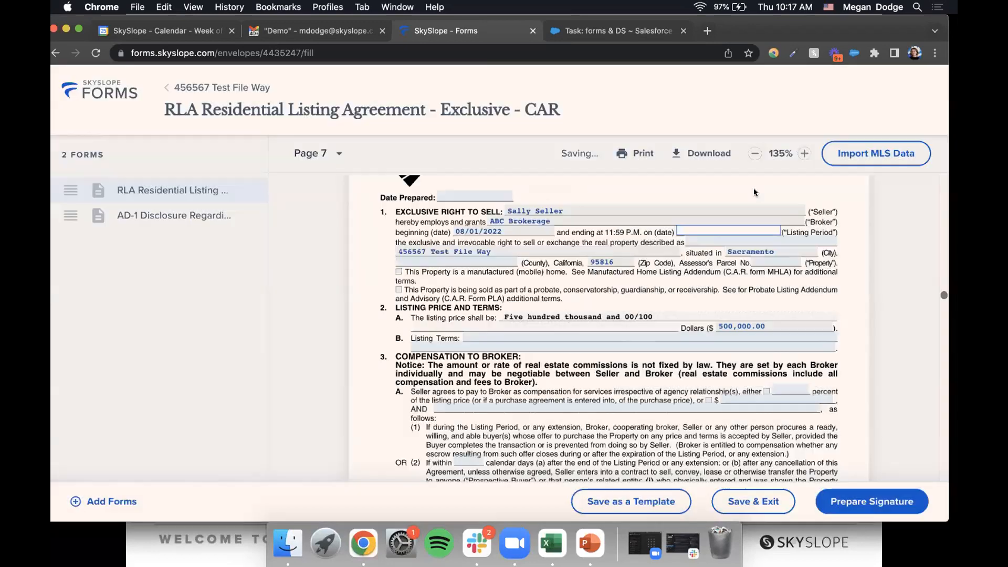
- Enter 'Text here' as the RLA listing terms
click(487, 331)
click(487, 331)
text(Text here)
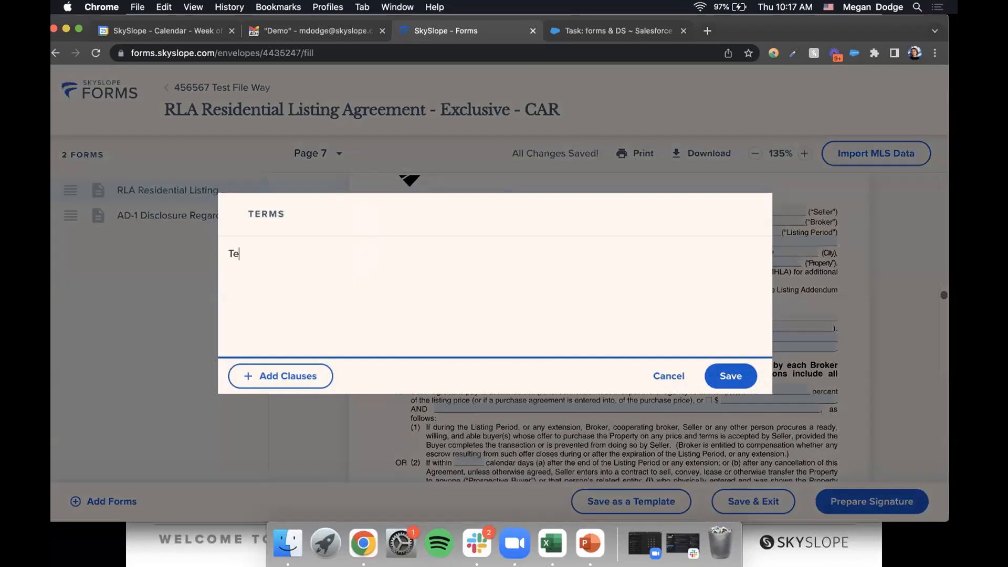
click(734, 375)
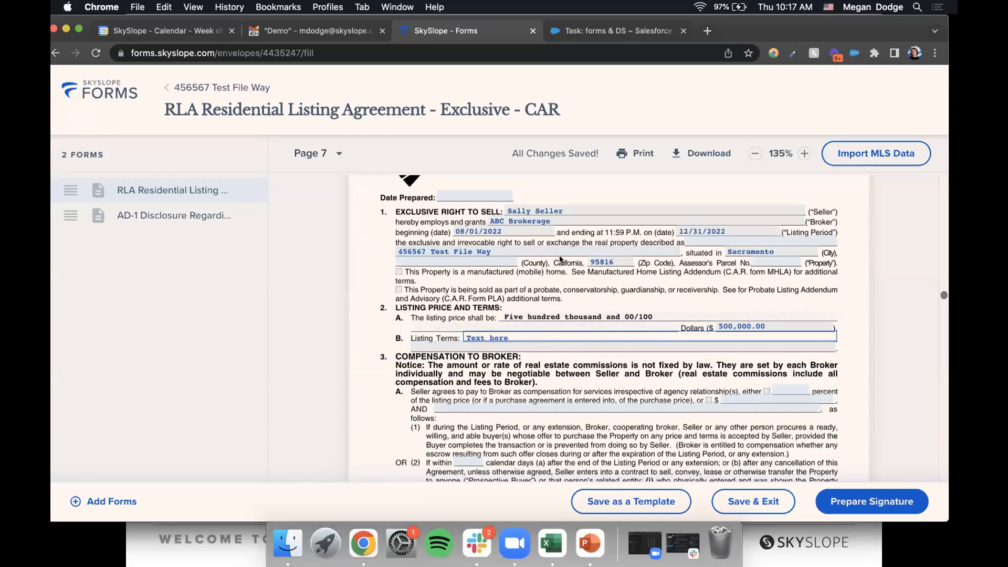
click(803, 155)
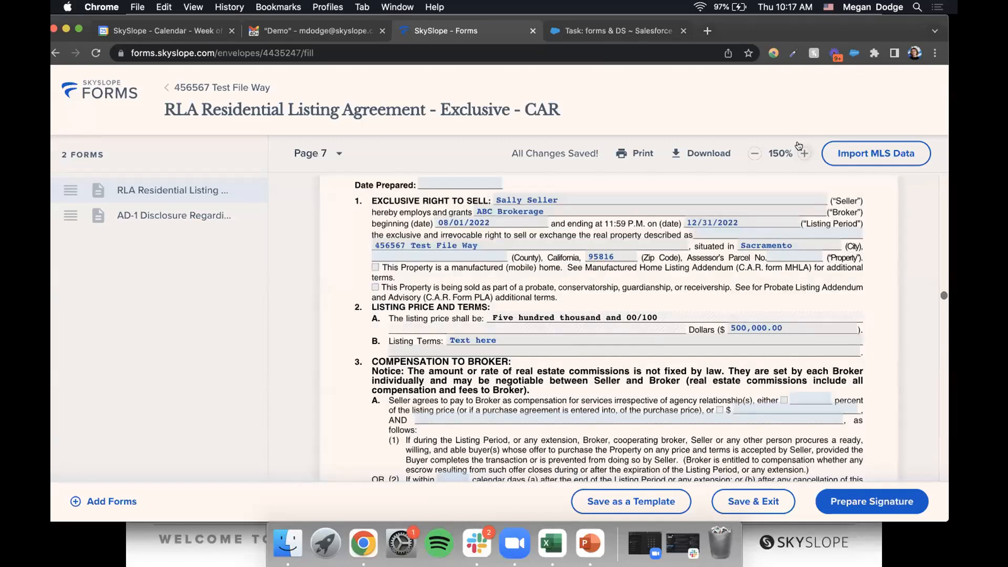
click(804, 153)
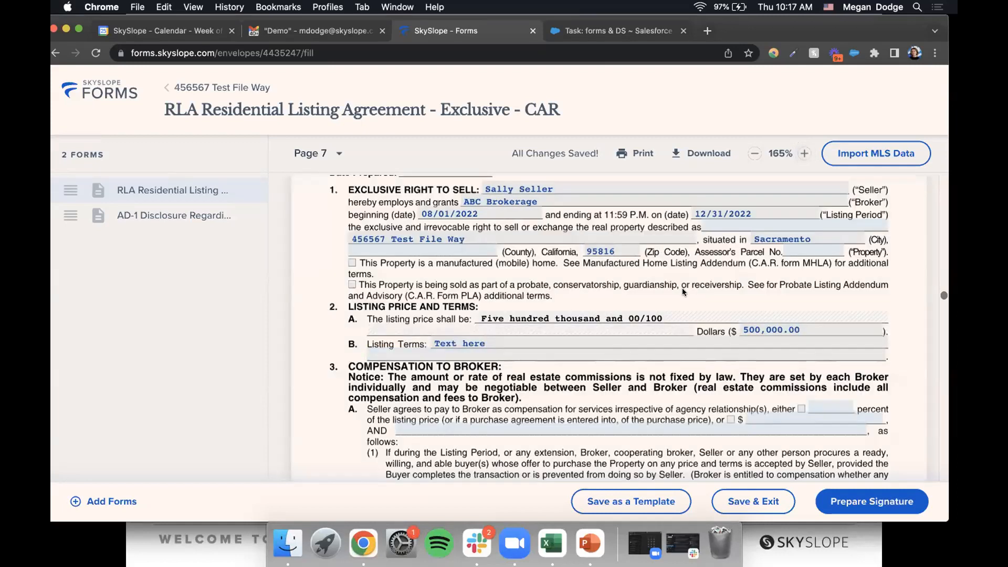
scroll(682, 288, down, 2)
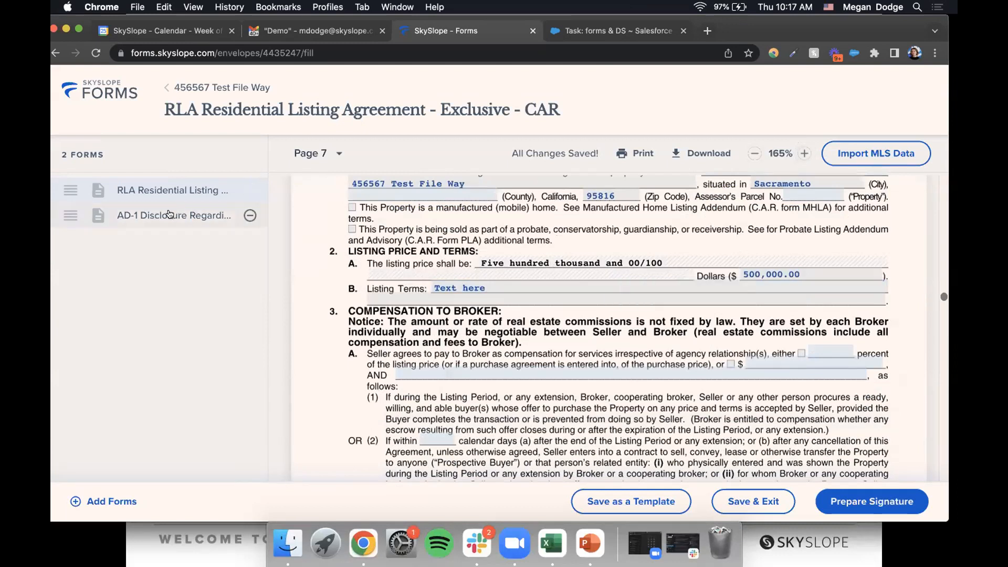
click(195, 213)
scroll(650, 331, down, 15)
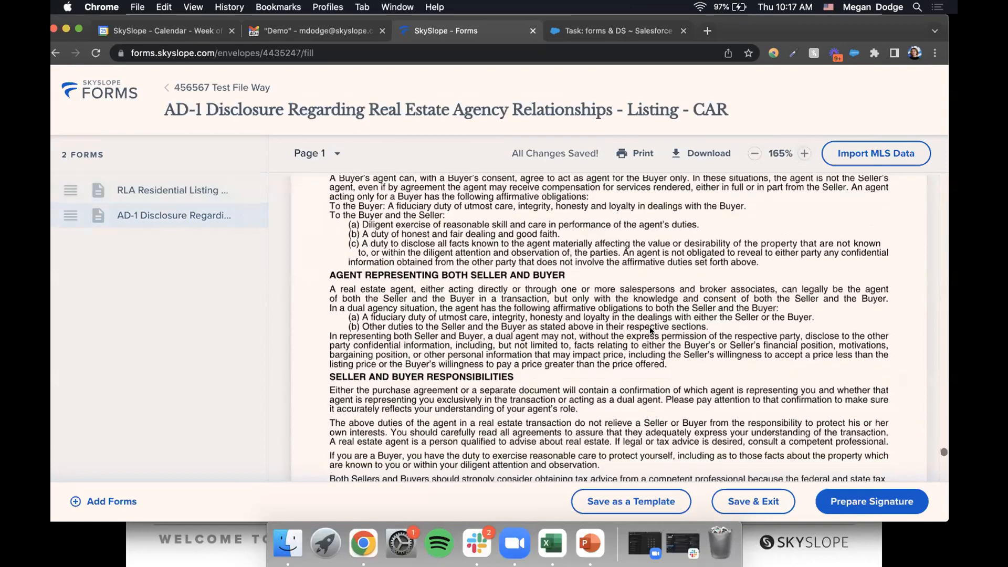
scroll(603, 277, down, 10)
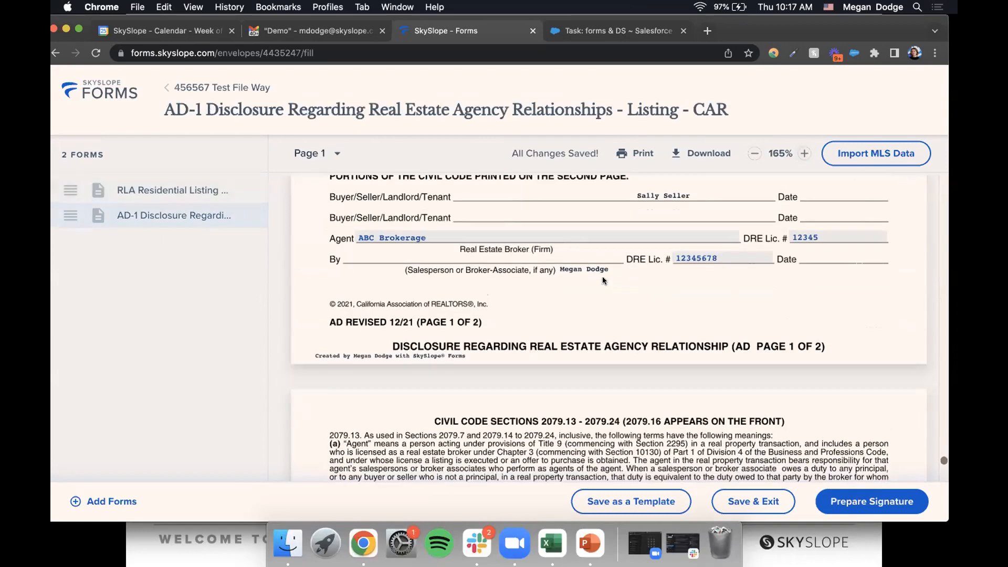
scroll(604, 280, up, 5)
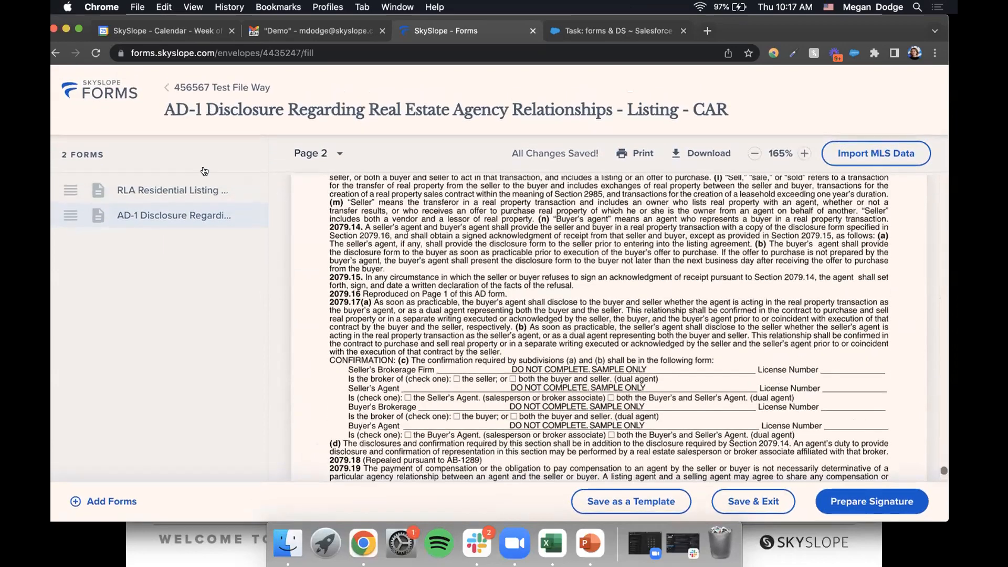
click(213, 190)
scroll(694, 365, down, 5)
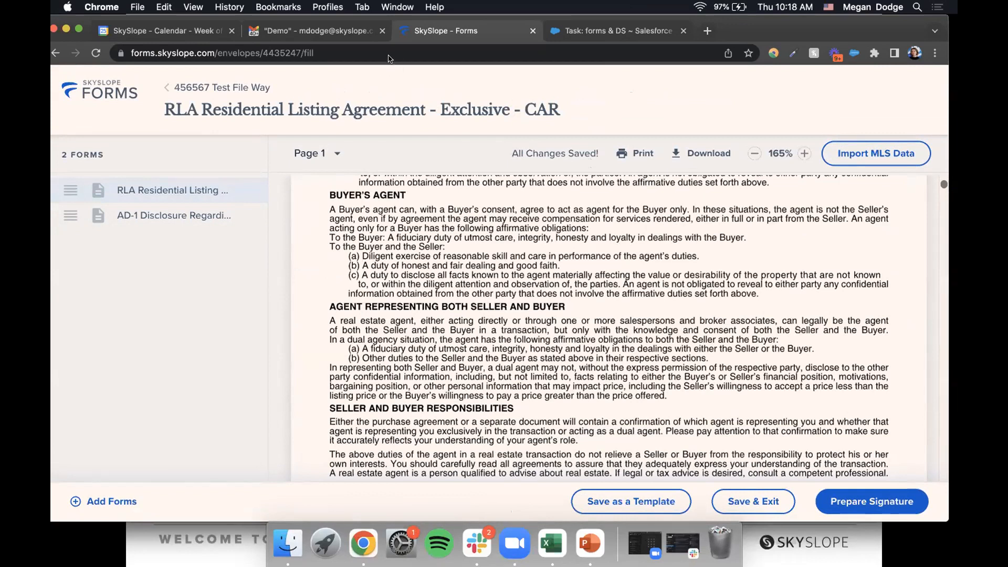
click(754, 153)
scroll(453, 331, down, 10)
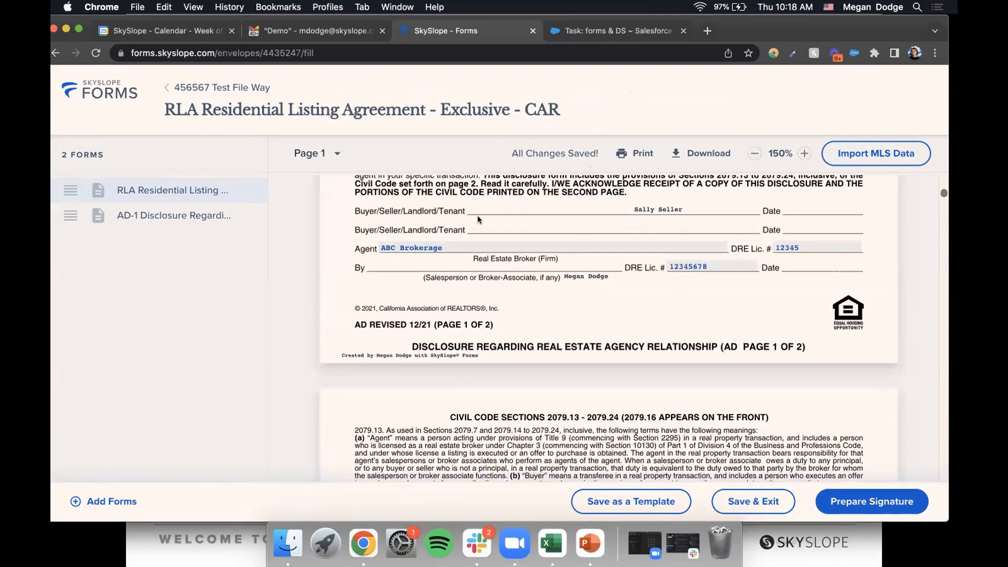
scroll(477, 217, up, 12)
scroll(478, 219, down, 10)
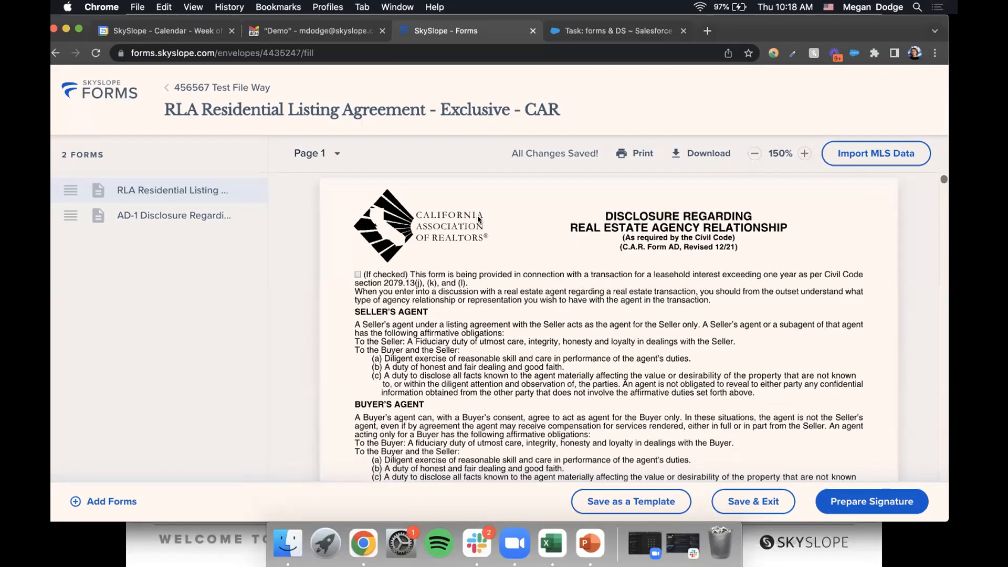
scroll(479, 219, down, 10)
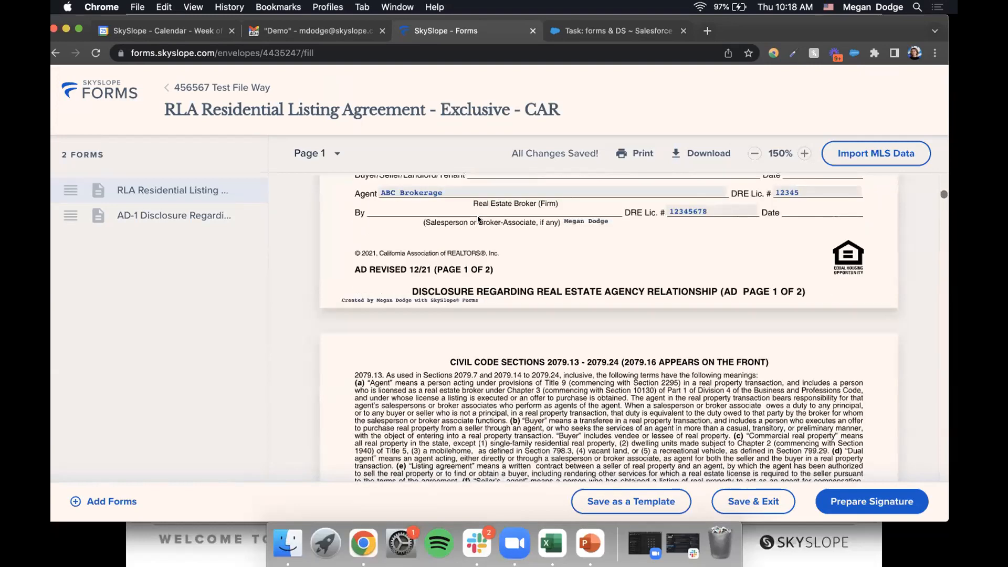
scroll(477, 208, down, 12)
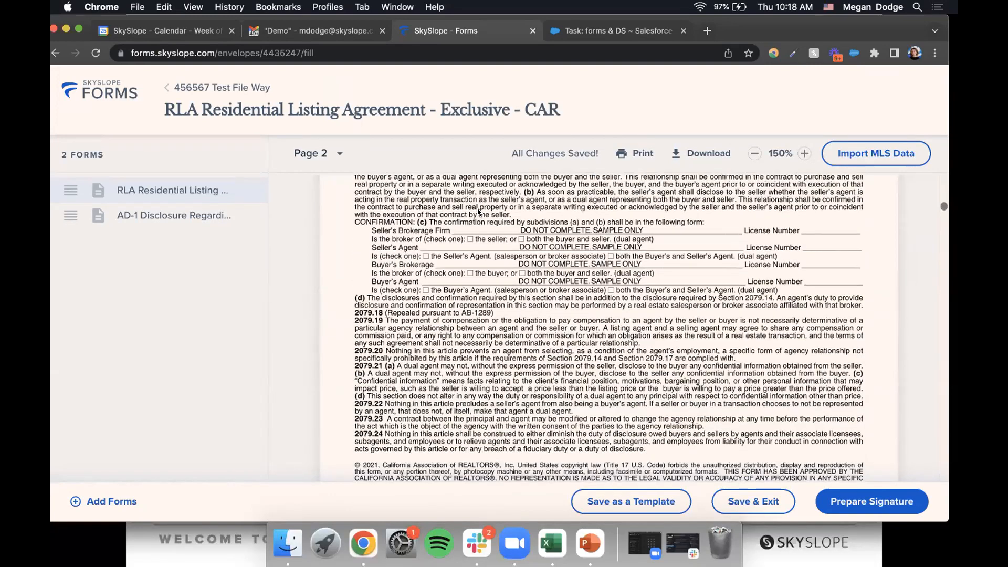
scroll(478, 211, down, 12)
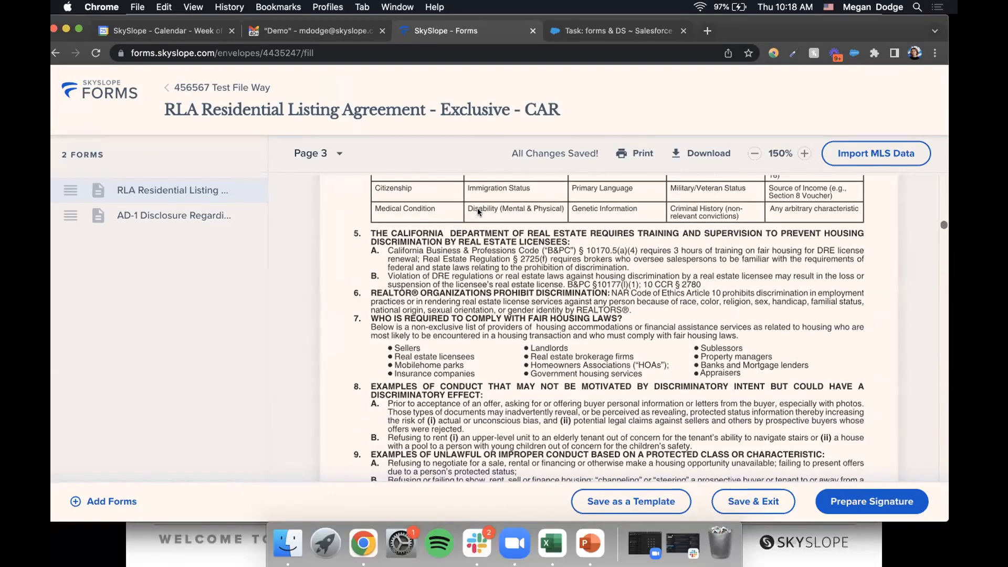
scroll(478, 207, down, 10)
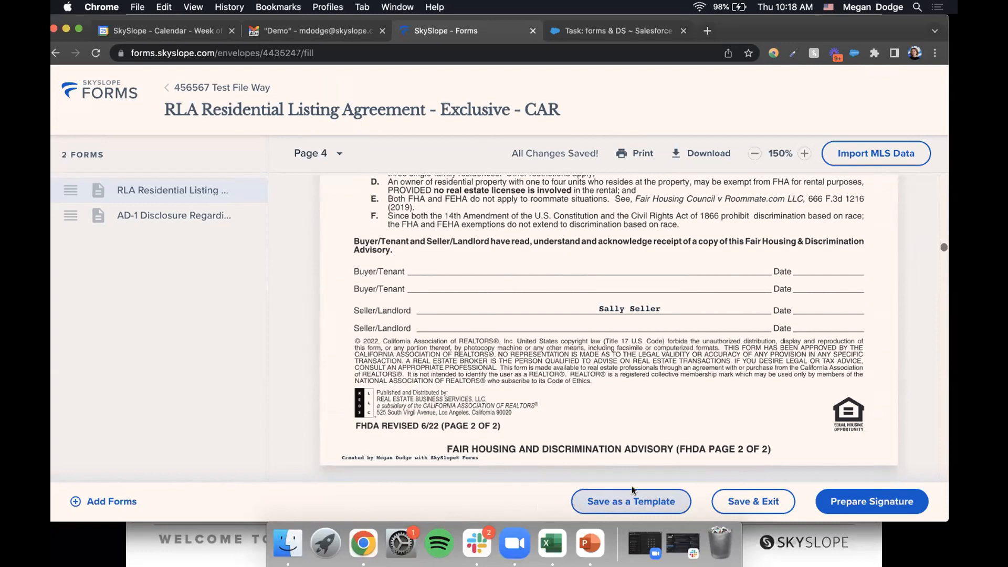
- Prepare the 456567 Test File Way envelope with the seller set to Needs to sign
click(865, 504)
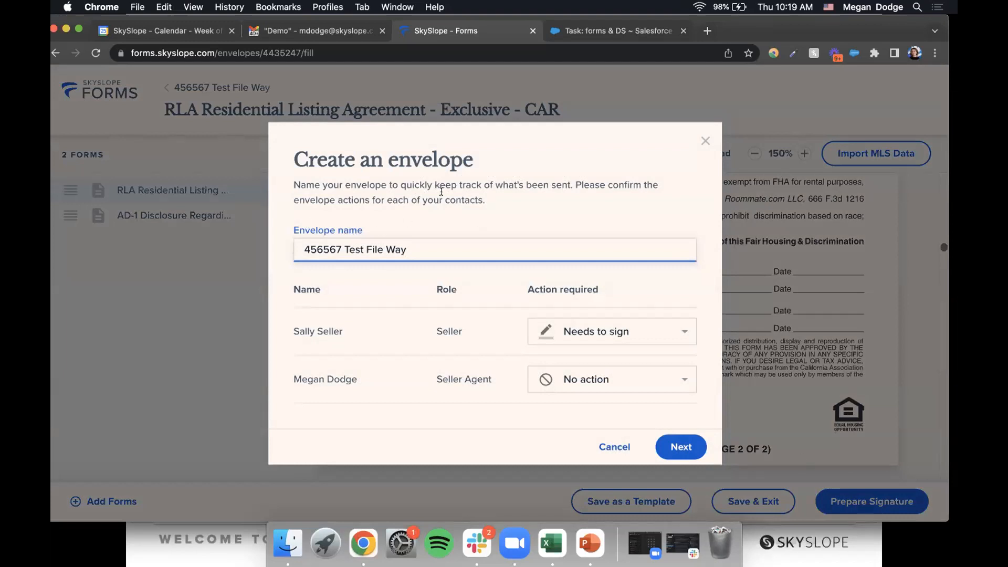
drag(290, 326, 470, 321)
click(479, 285)
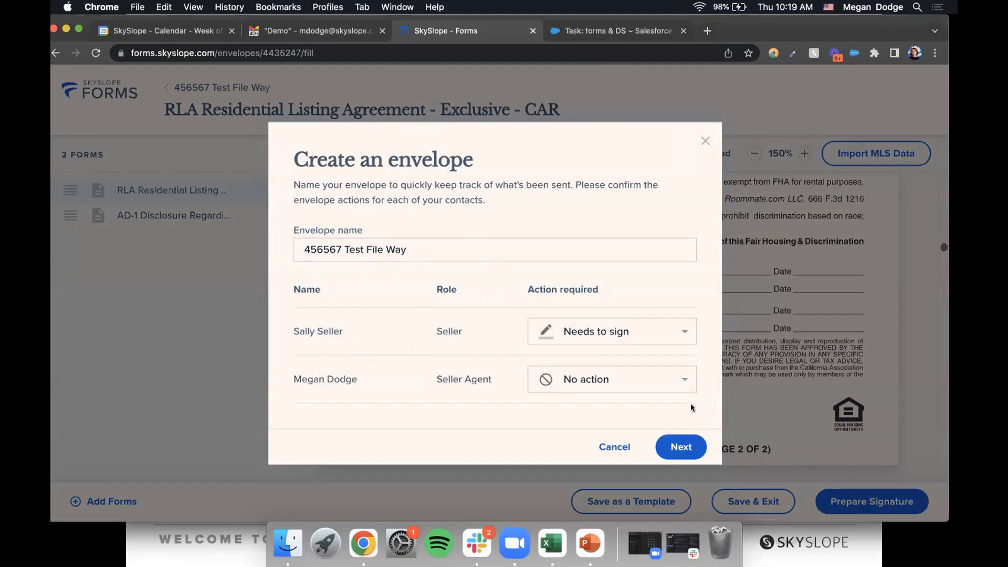
click(681, 452)
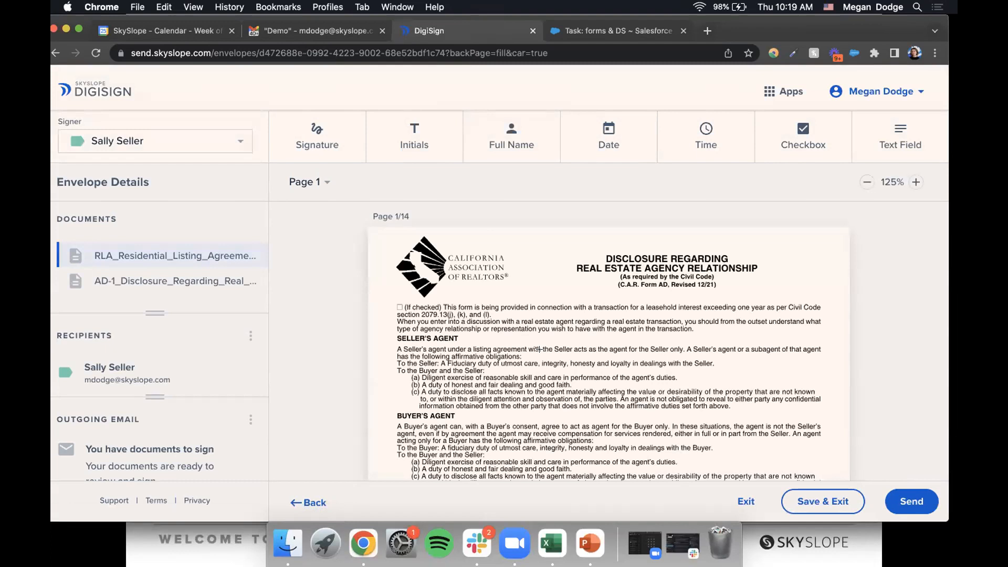
scroll(539, 349, down, 3)
scroll(539, 350, down, 6)
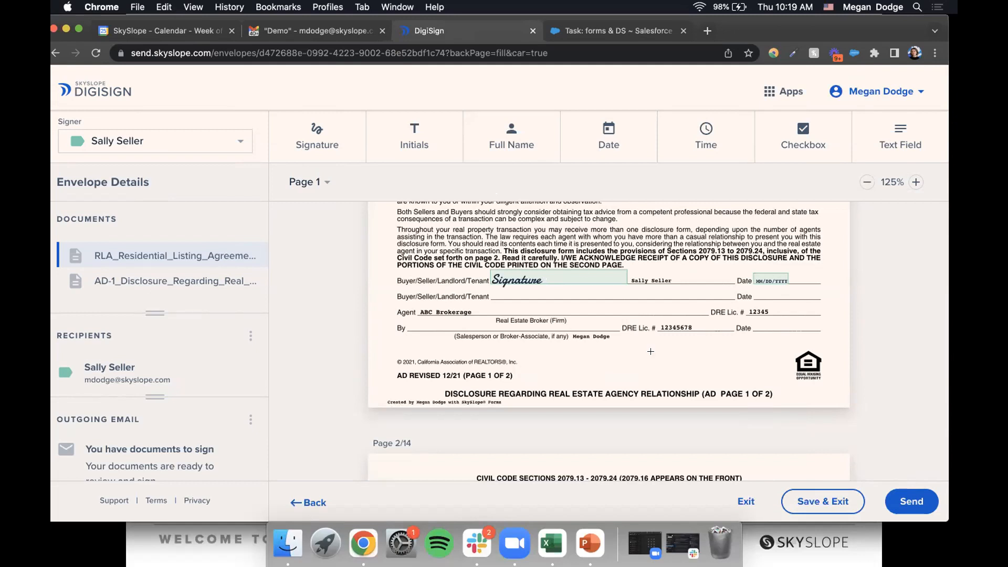
scroll(623, 292, down, 10)
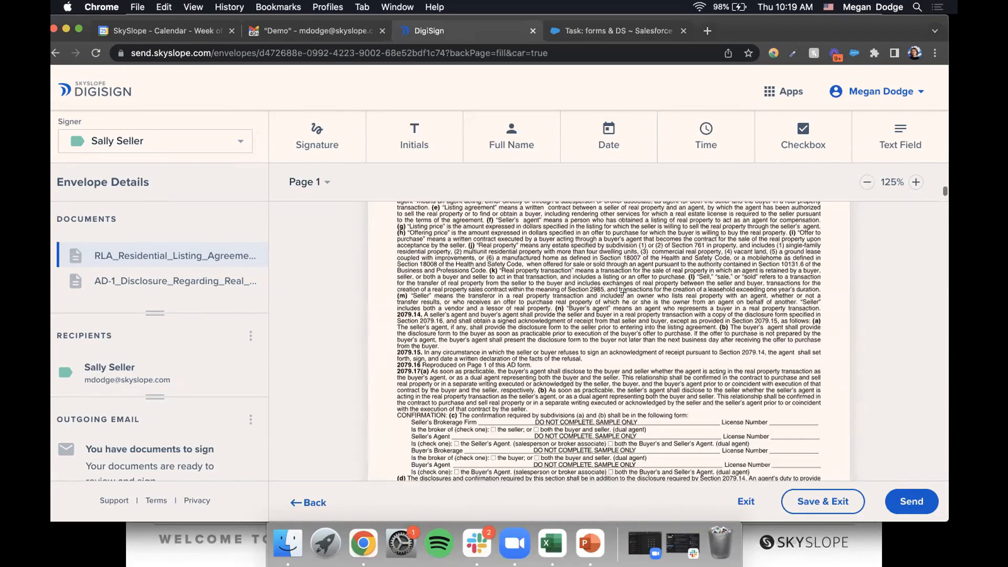
scroll(623, 293, down, 10)
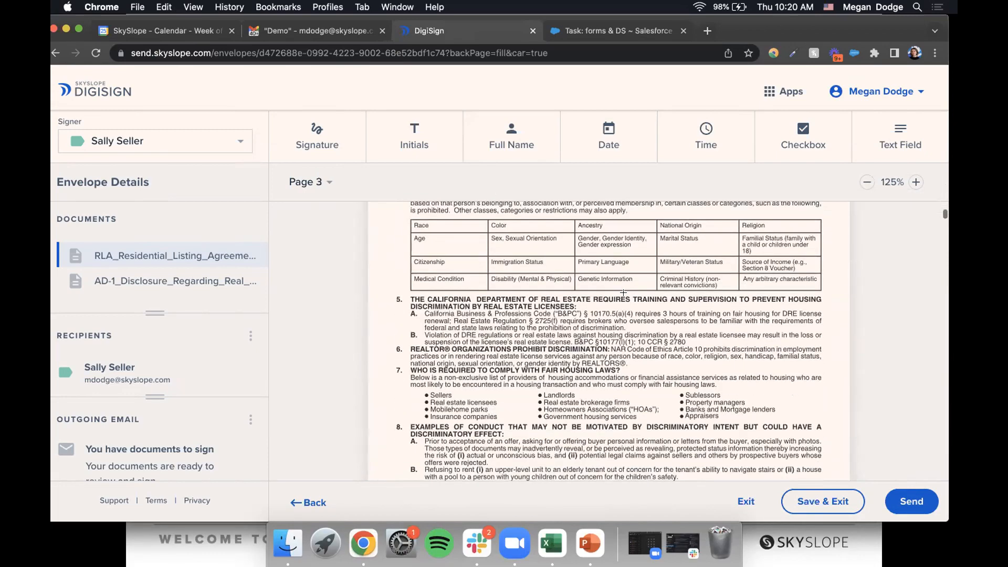
scroll(623, 293, down, 10)
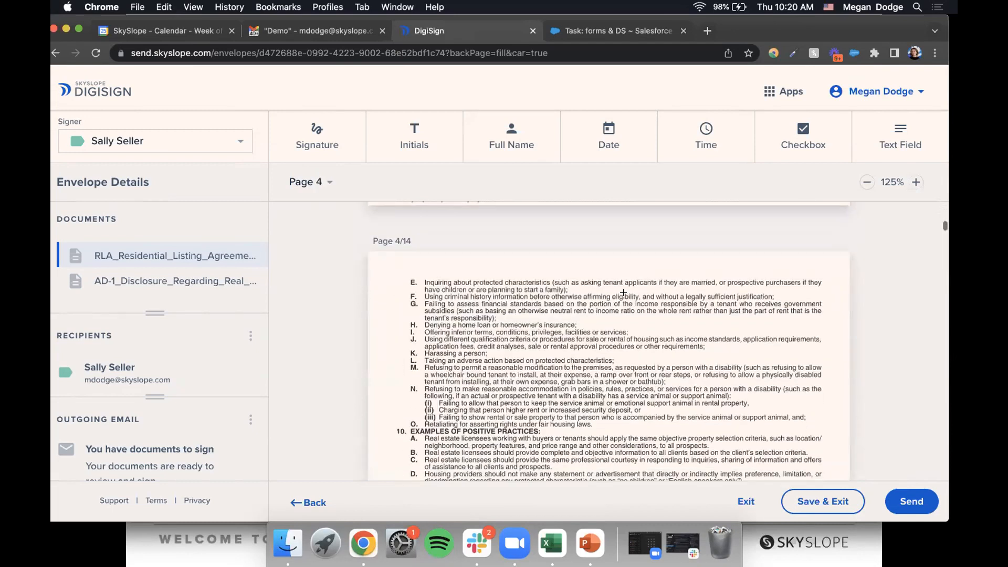
scroll(624, 293, down, 7)
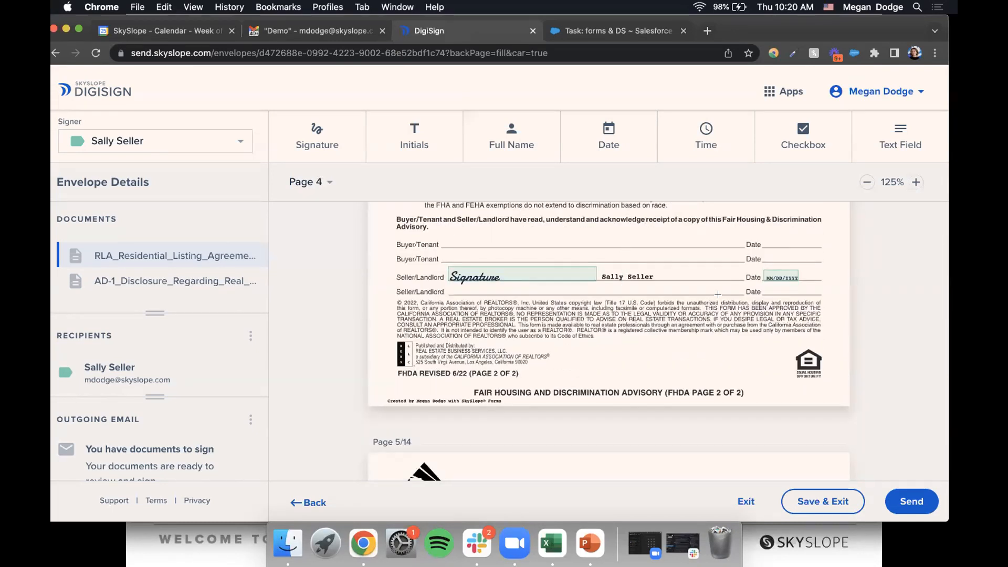
scroll(685, 344, down, 12)
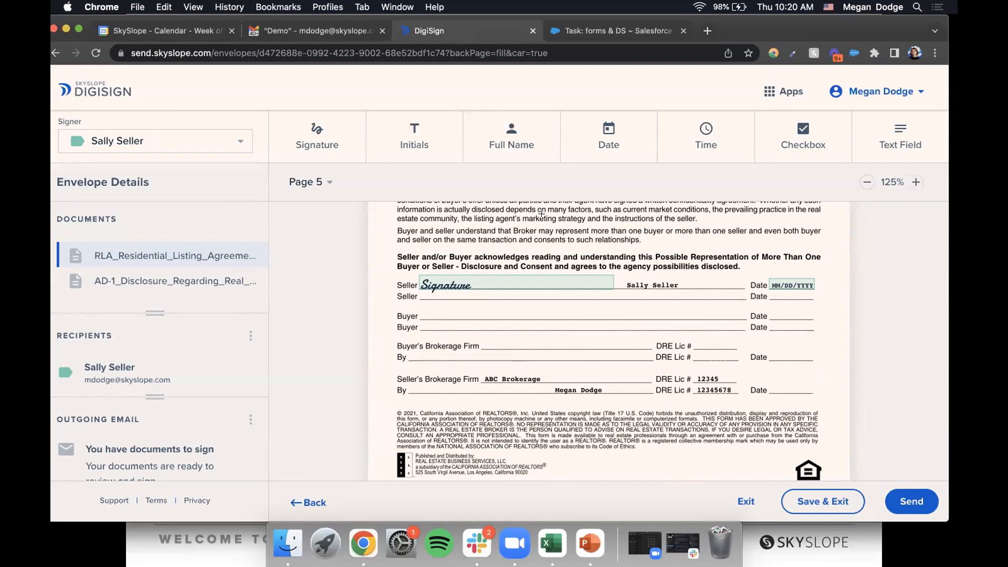
scroll(542, 214, down, 1)
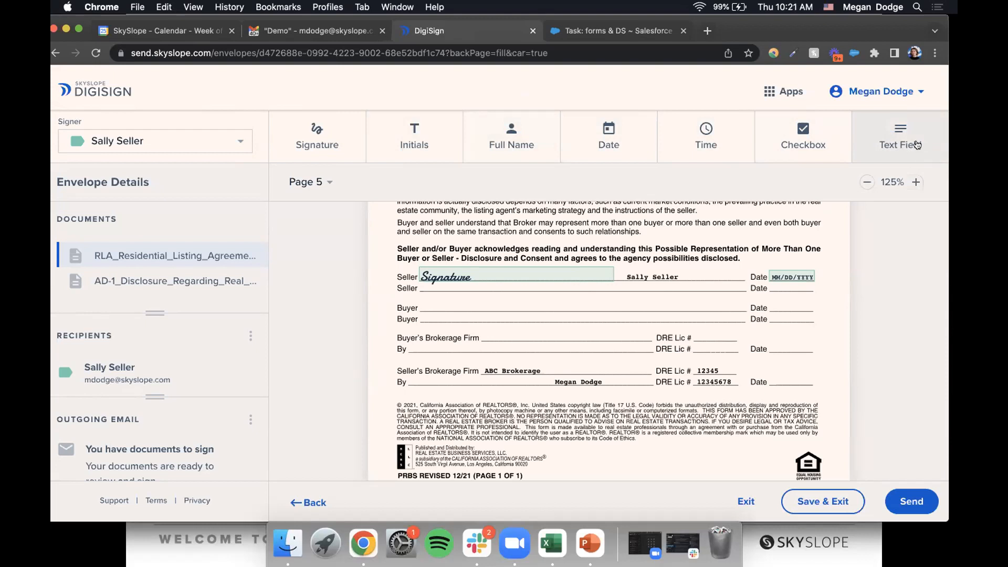
drag(412, 247, 734, 235)
click(897, 150)
scroll(691, 305, down, 1)
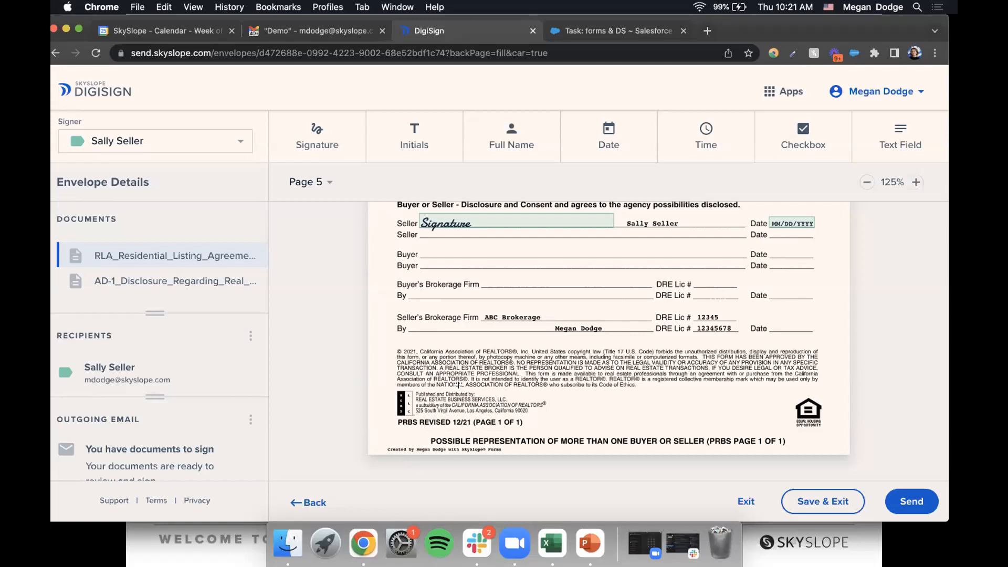
click(331, 131)
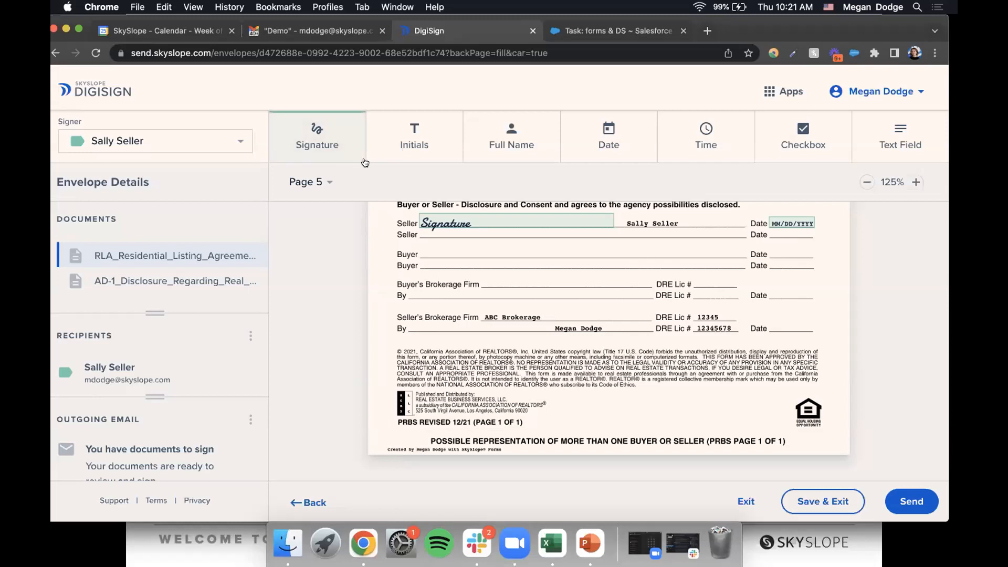
click(448, 244)
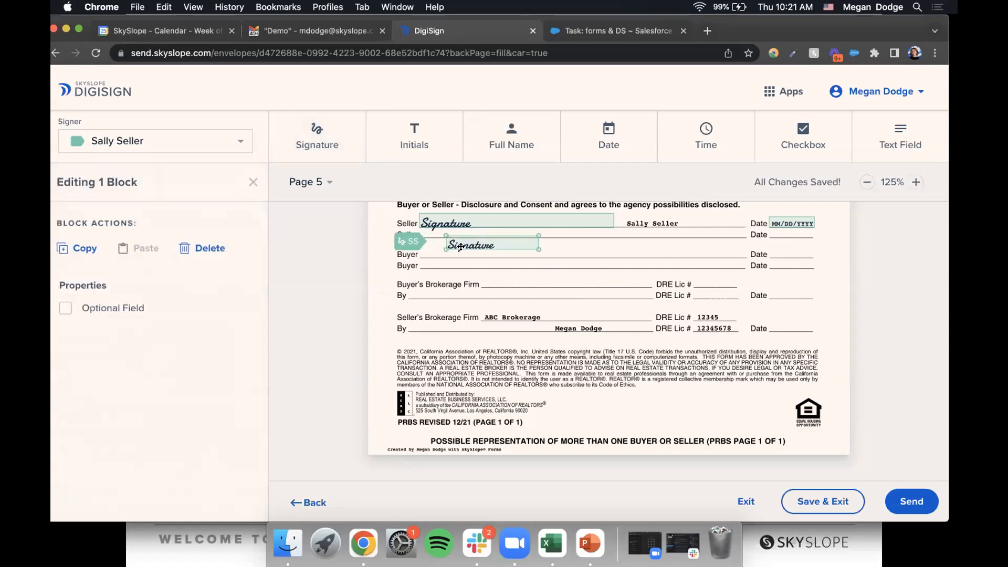
mouse_move(489, 250)
mouse_down()
mouse_move(645, 291)
mouse_move(583, 286)
mouse_move(536, 263)
mouse_up()
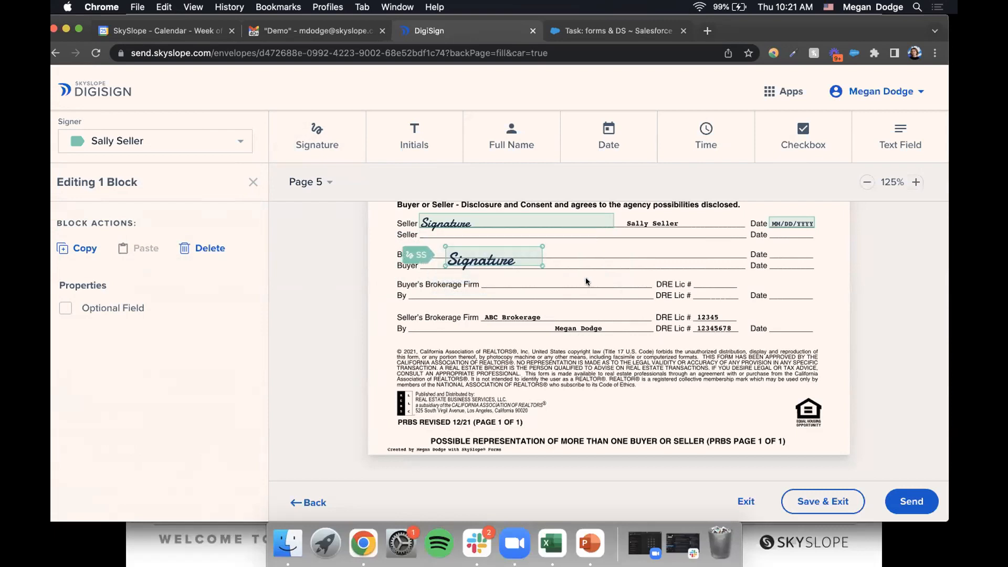
key(BackSpace)
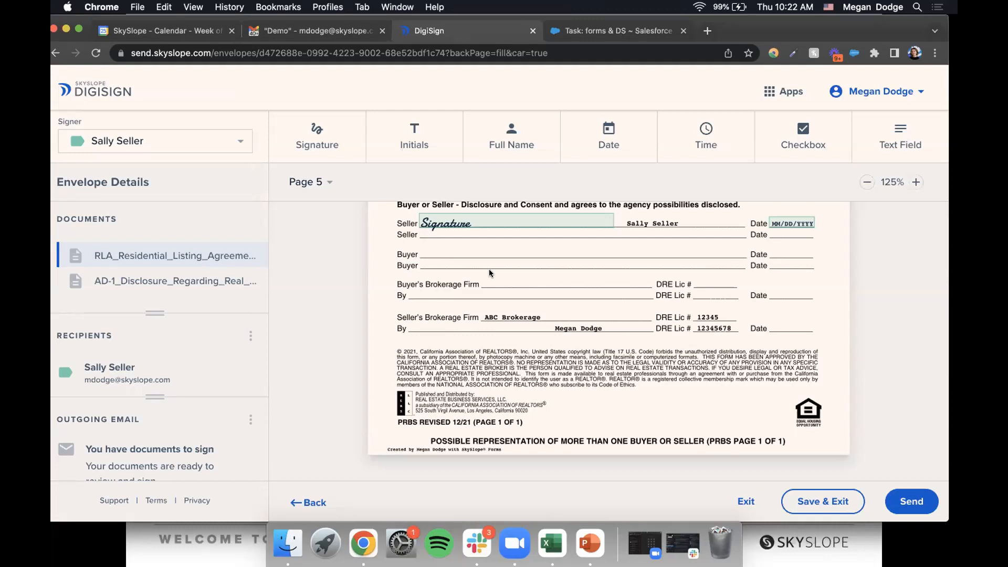
- Open AD-1_Disclosure from the Envelope Details Documents list
click(111, 276)
drag(143, 281, 137, 250)
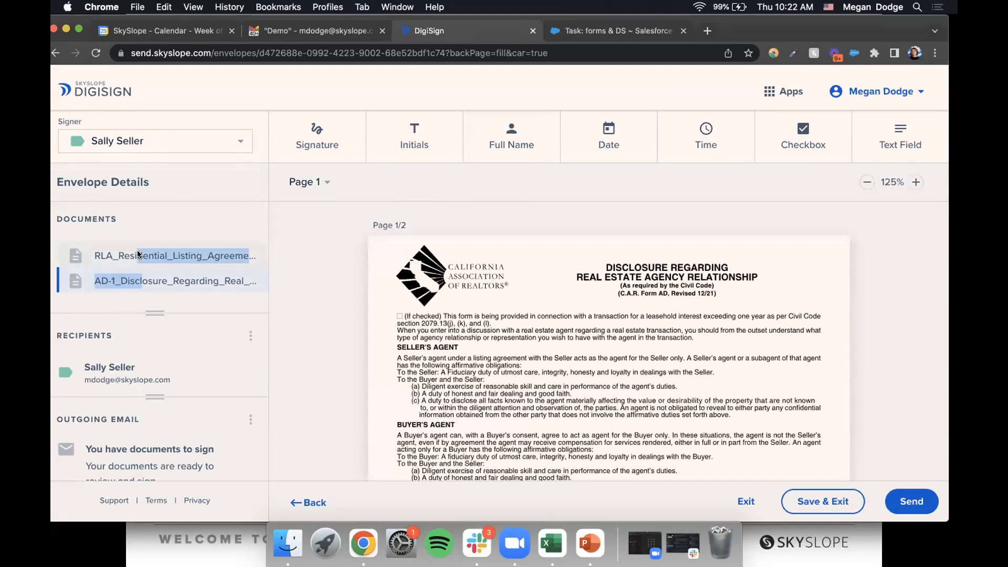
click(169, 205)
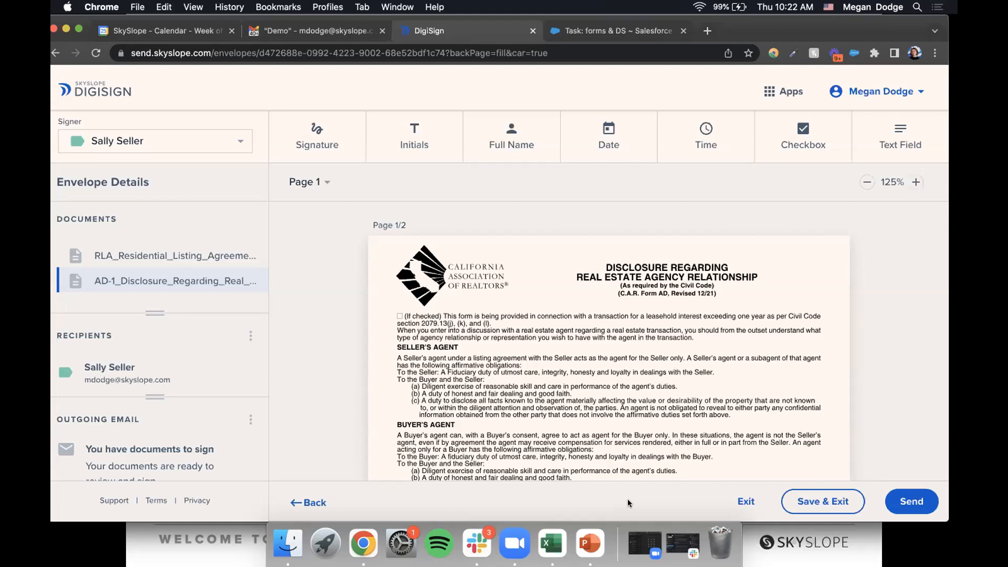
scroll(670, 354, down, 15)
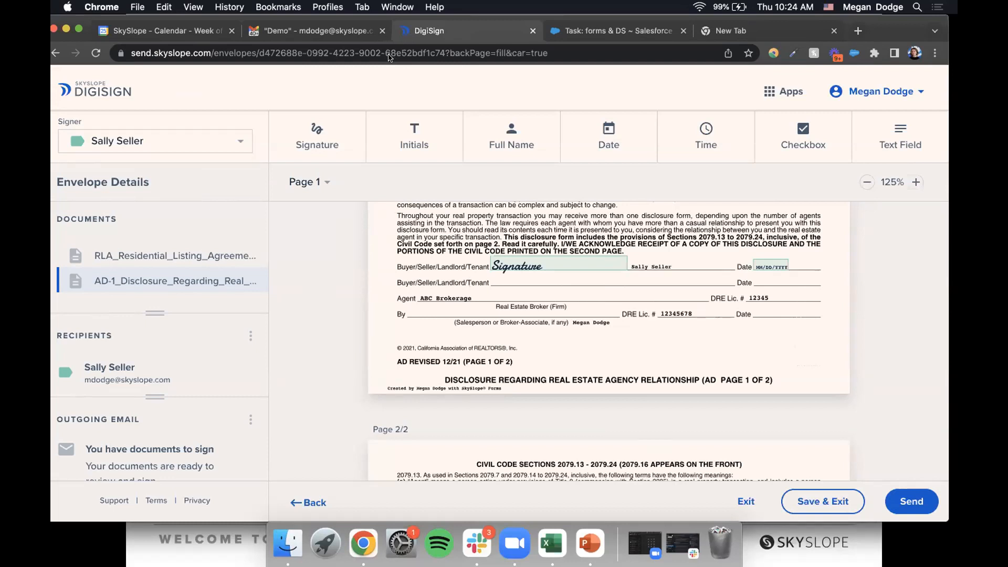
- Place a test signature field on the Agent line and a text field below the broker licence line, then select both
click(329, 133)
click(523, 275)
mouse_move(522, 274)
mouse_down()
mouse_move(522, 286)
mouse_move(593, 327)
mouse_move(537, 273)
mouse_up()
click(900, 137)
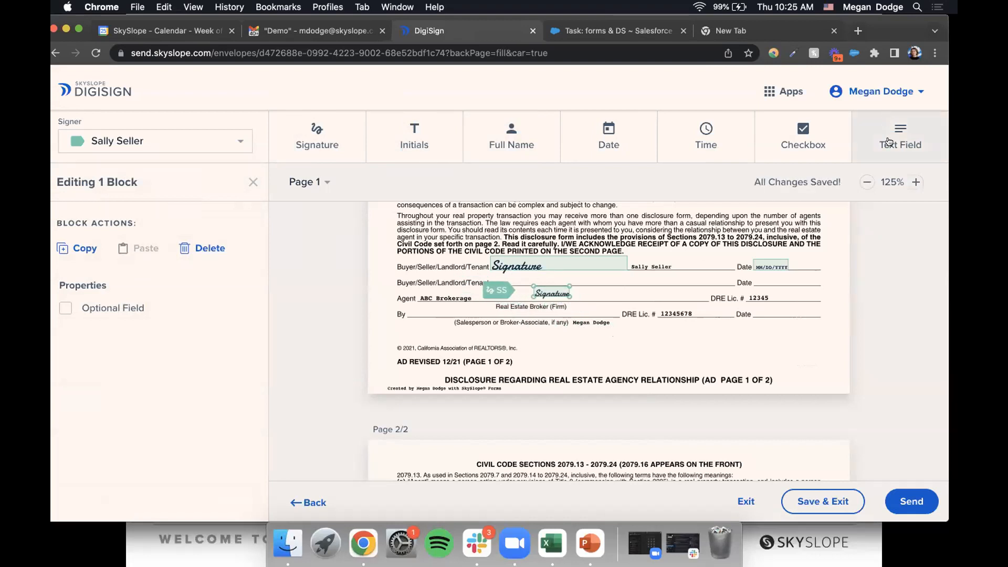
click(731, 348)
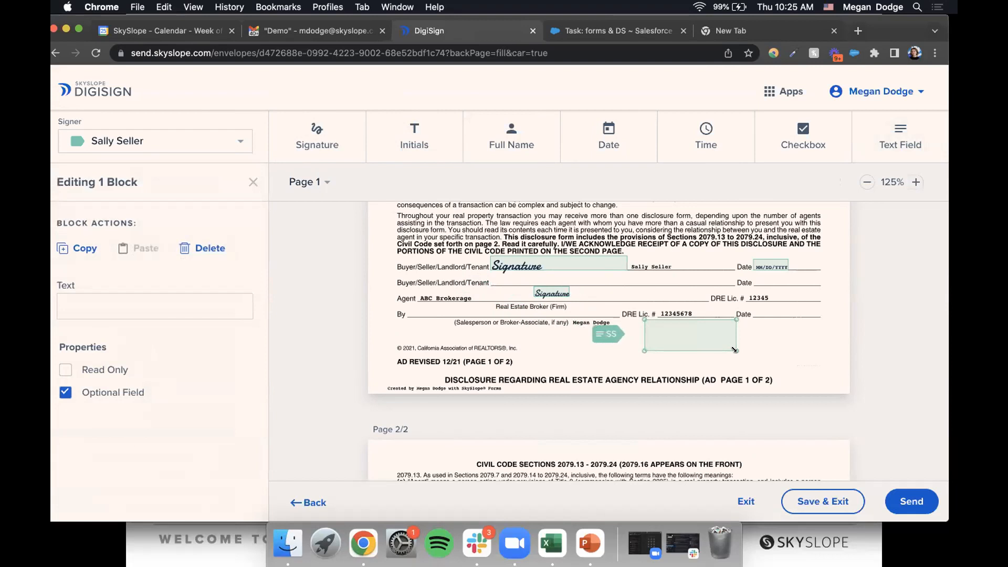
drag(525, 277, 779, 365)
- Delete the two test fields and send the envelope out for signatures
key(Delete)
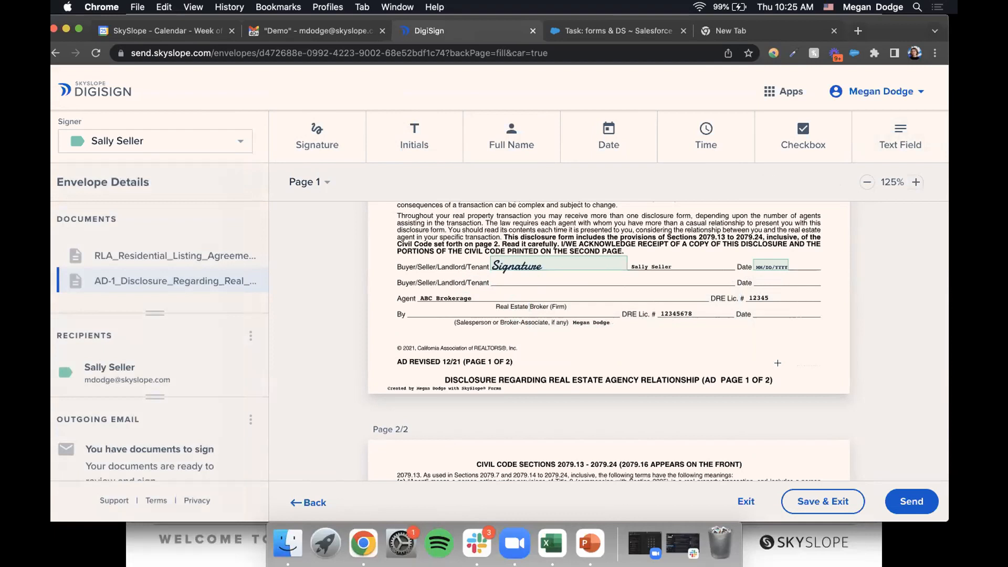
click(918, 503)
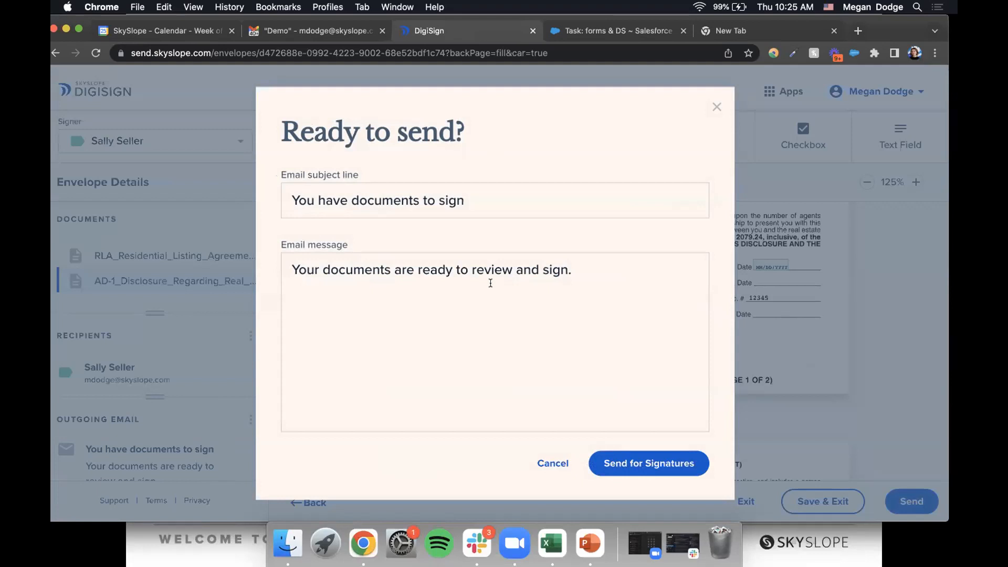
click(646, 466)
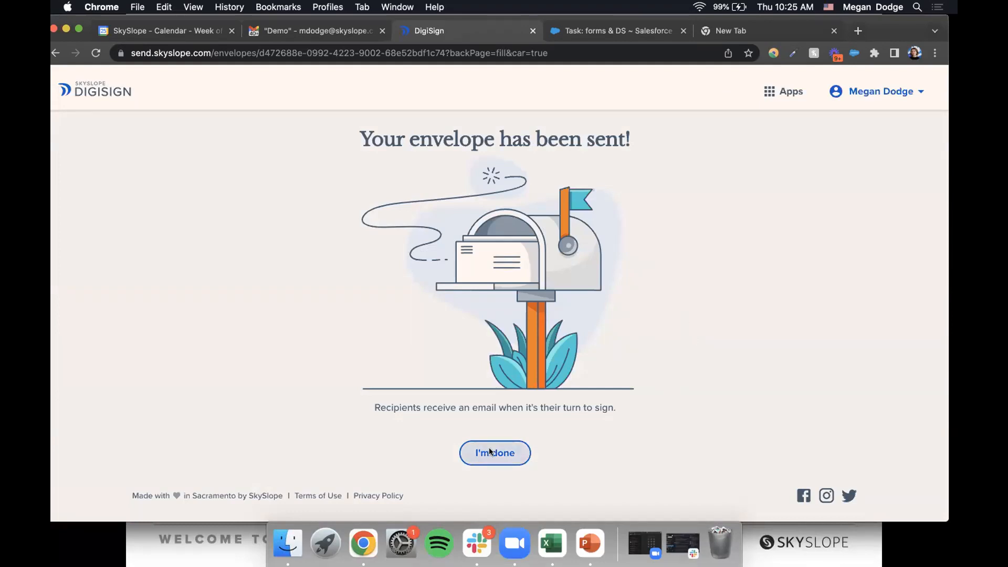
- Open the 456567 Test File Way file's Envelopes list to confirm the envelope was sent 1 minute ago
click(516, 452)
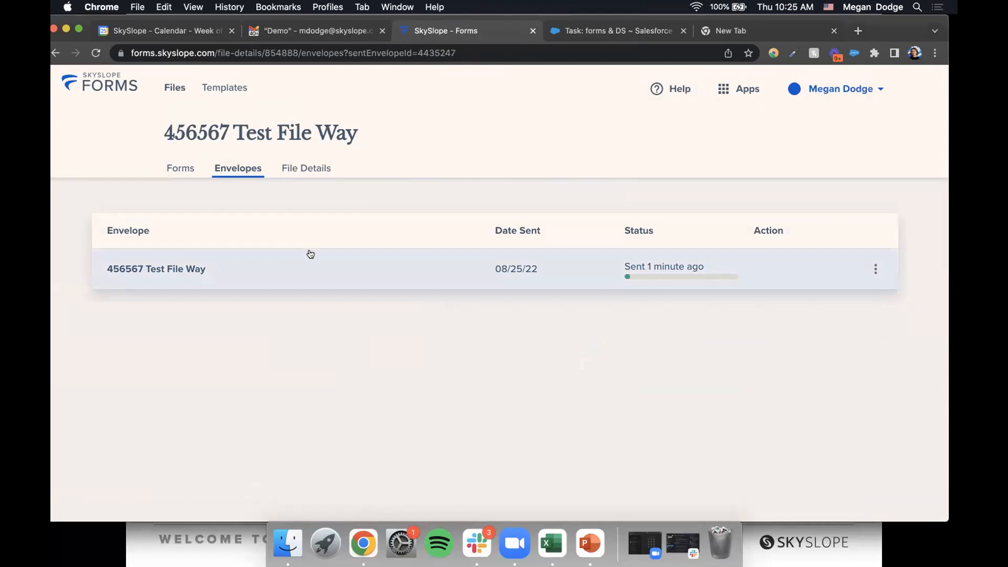
click(306, 168)
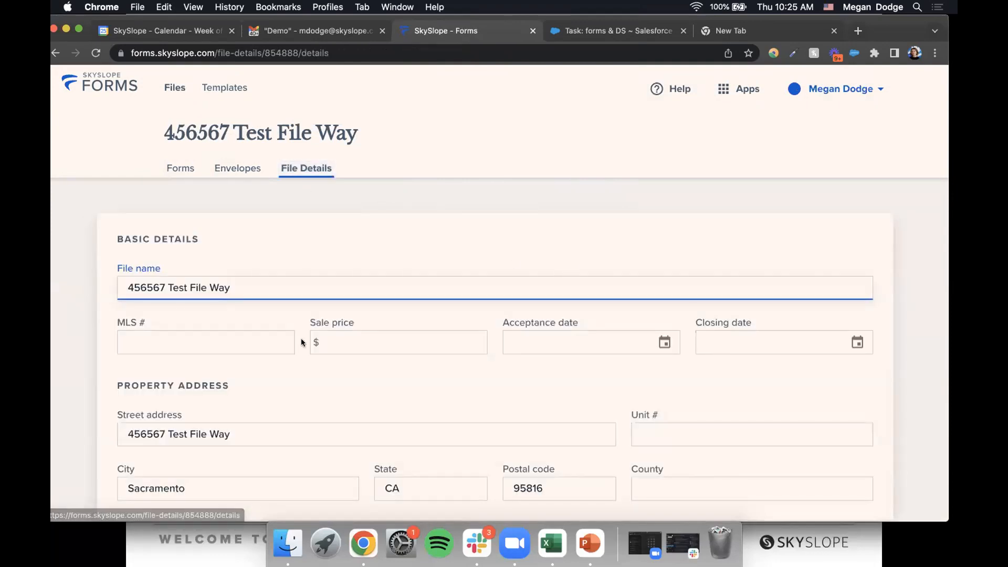
scroll(495, 315, down, 5)
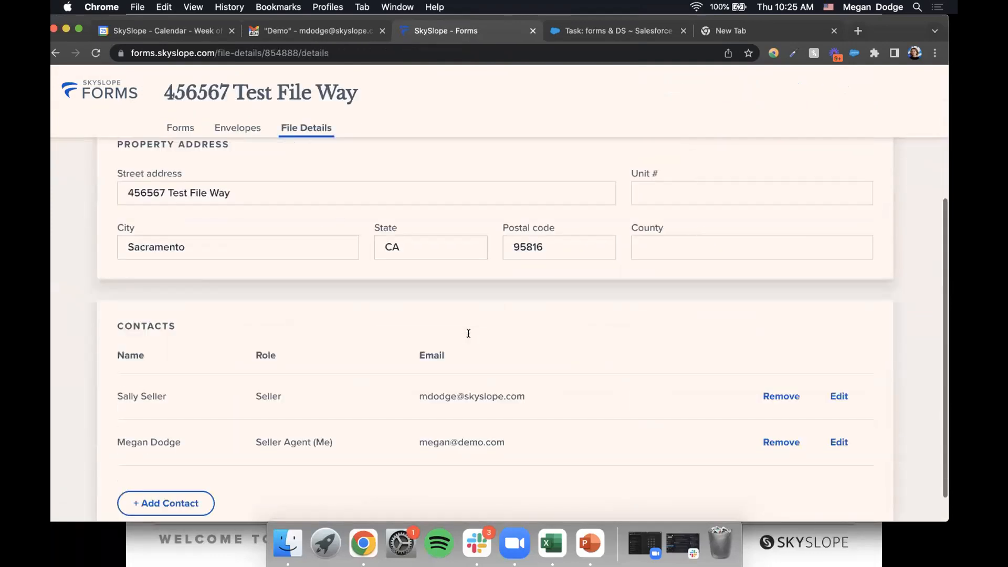
scroll(391, 303, up, 5)
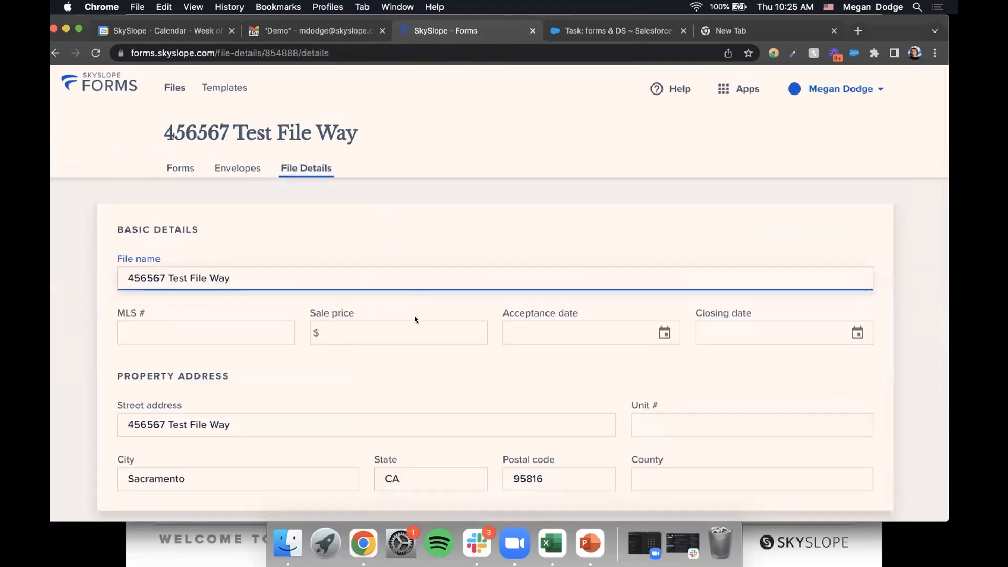
click(179, 168)
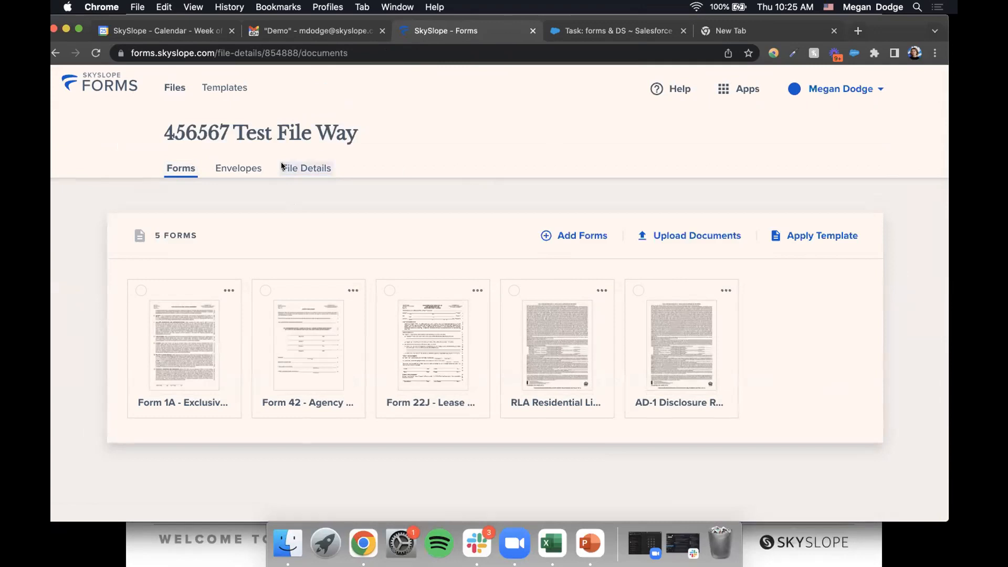
click(259, 167)
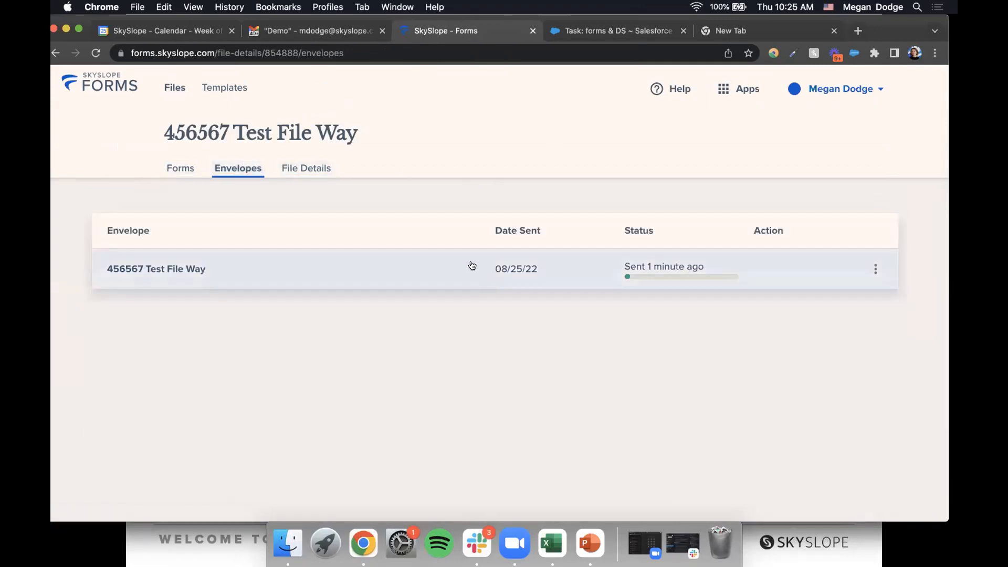
- Review the sent envelope's action menu options, then dismiss the menu
click(876, 271)
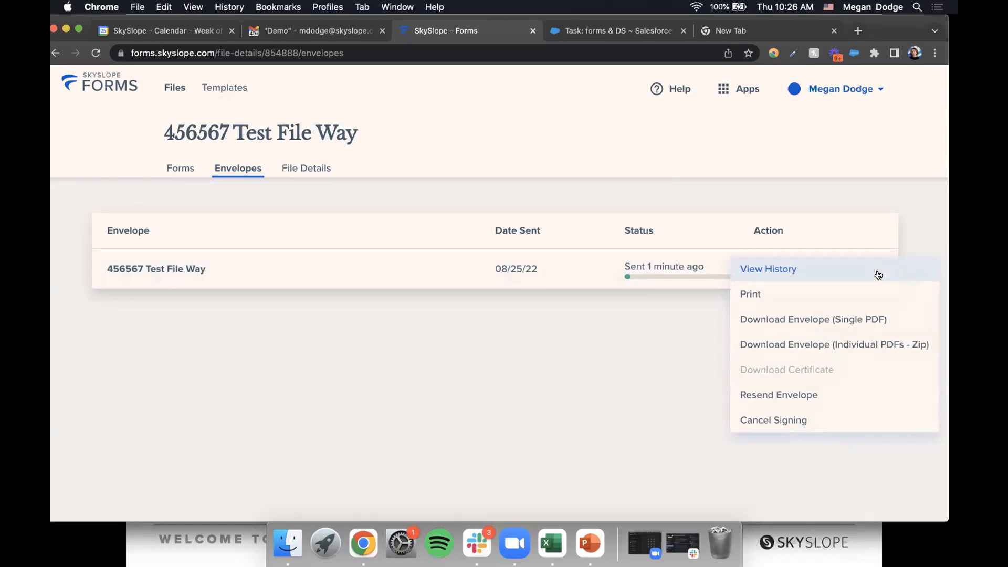
click(663, 190)
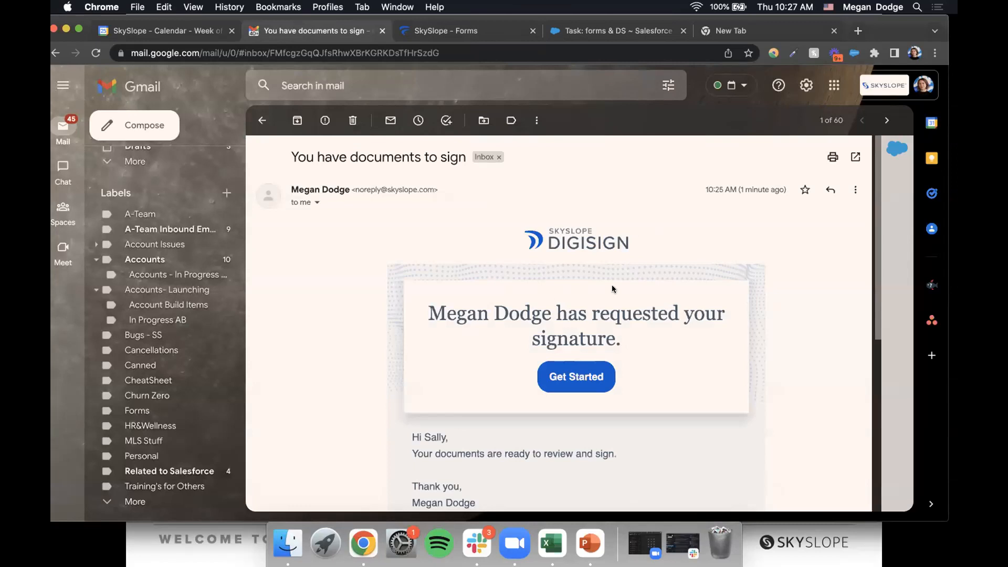
- Open the DigiSign email's signature request, loading the RLA for signing in a new tab
scroll(612, 288, down, 5)
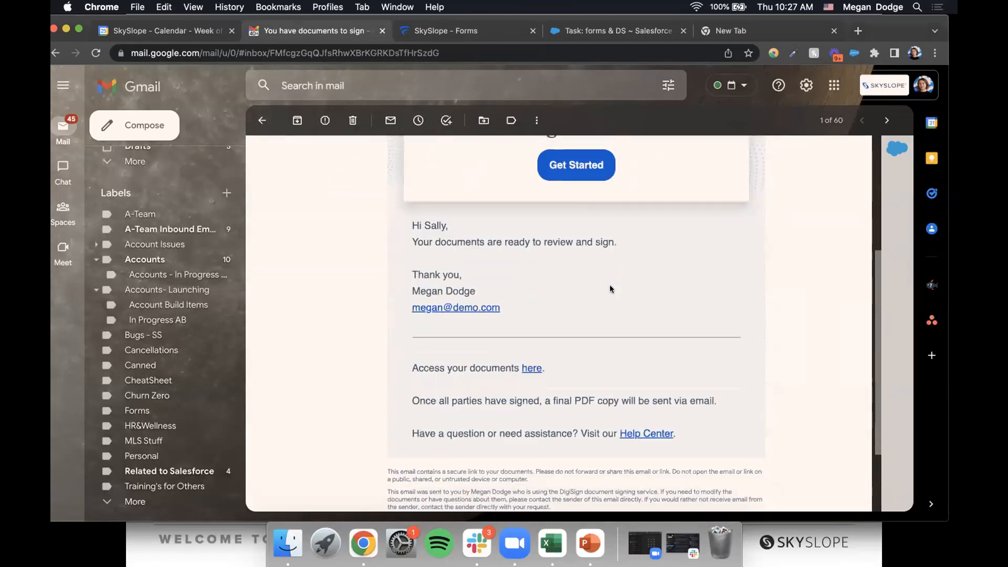
drag(415, 361, 560, 374)
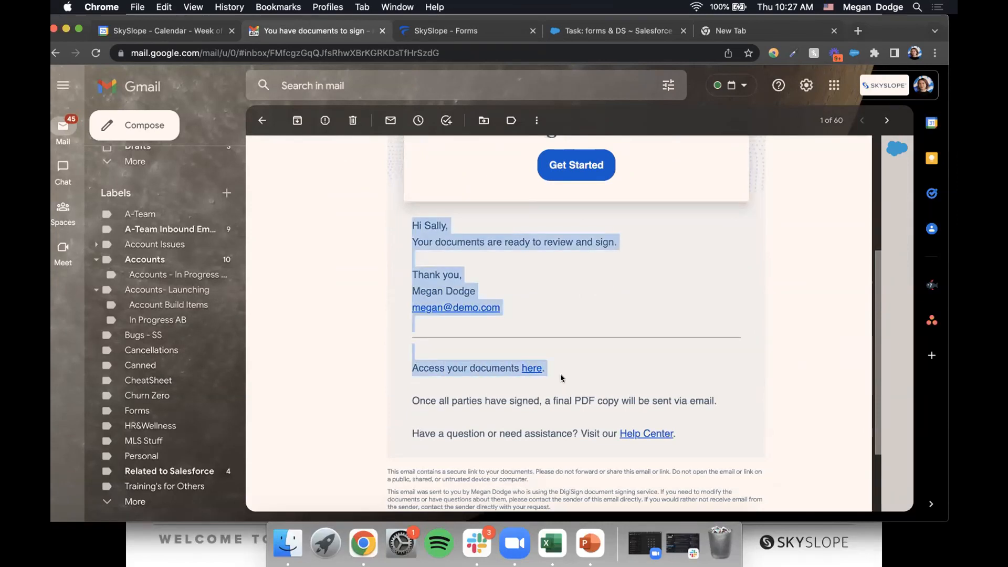
click(560, 377)
scroll(546, 376, up, 3)
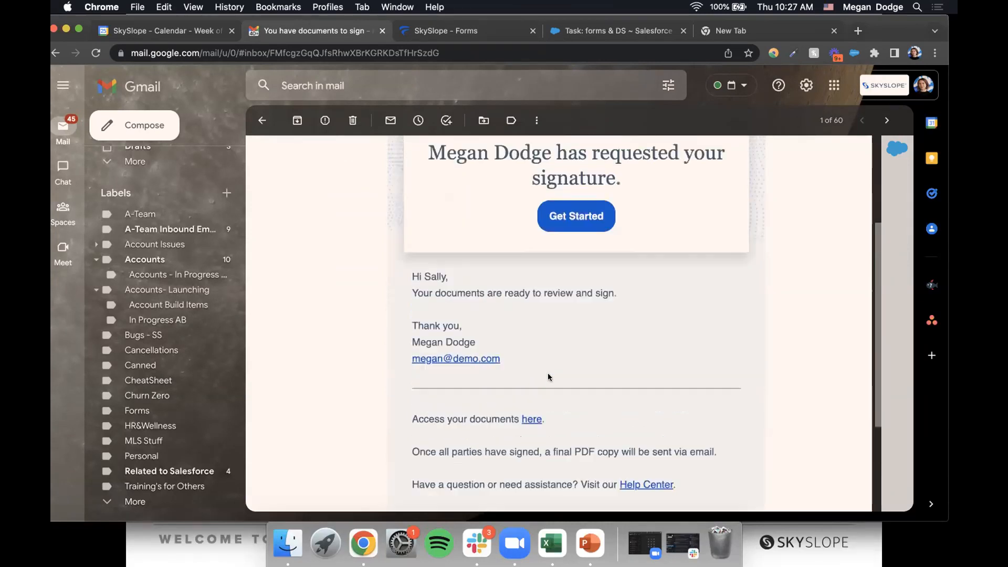
scroll(548, 376, up, 1)
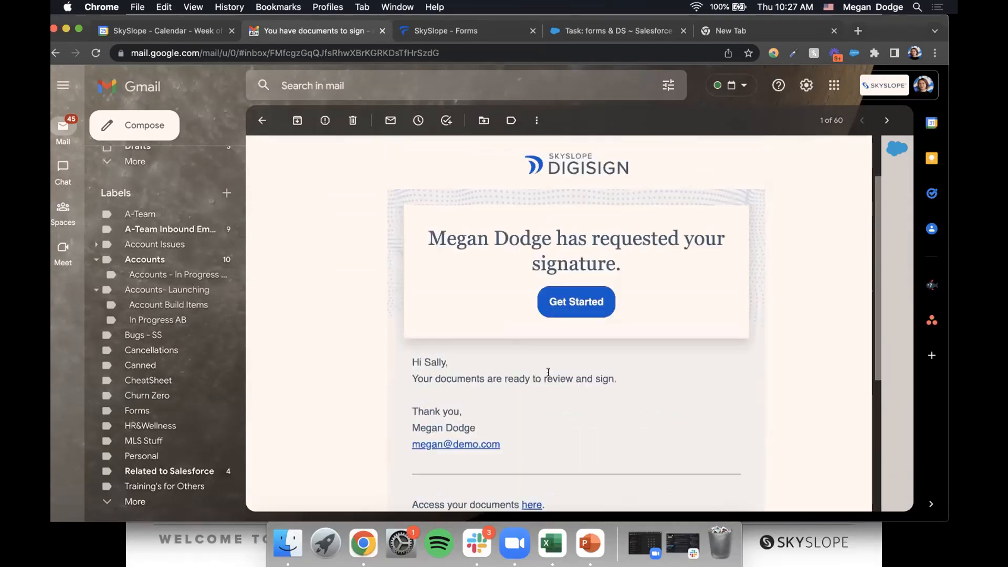
click(581, 309)
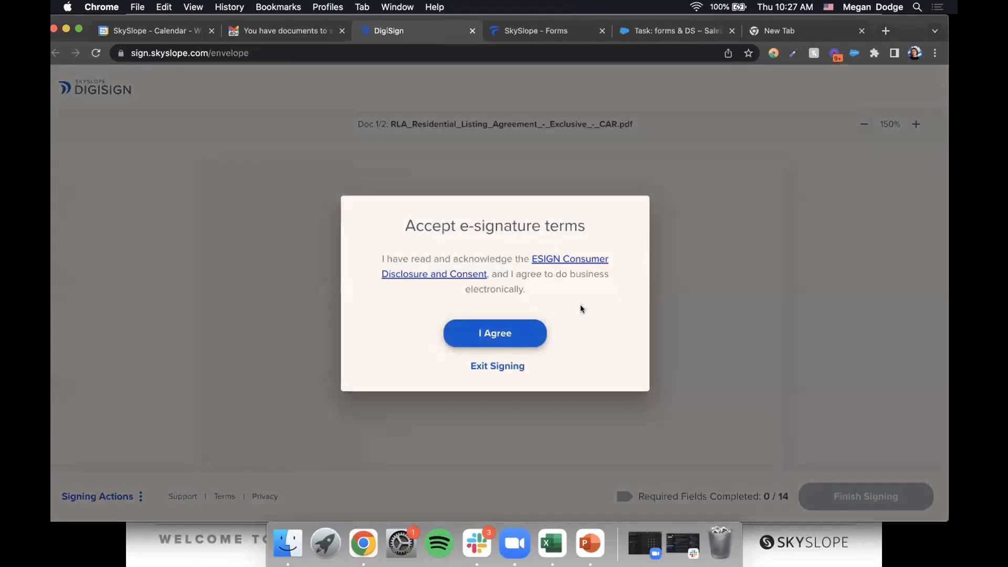
- Accept the e-signature terms and start on the first required signature field
click(512, 335)
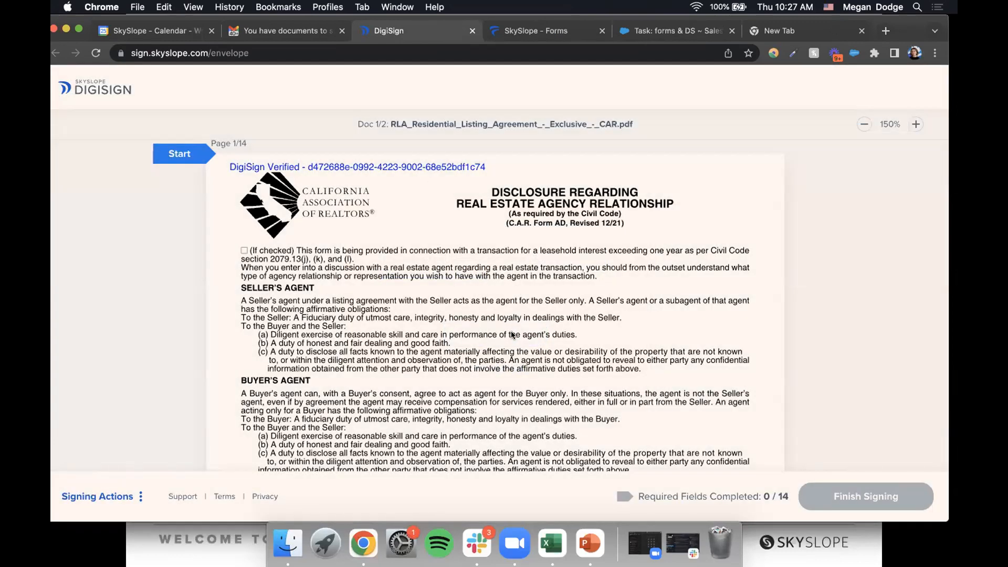
click(184, 155)
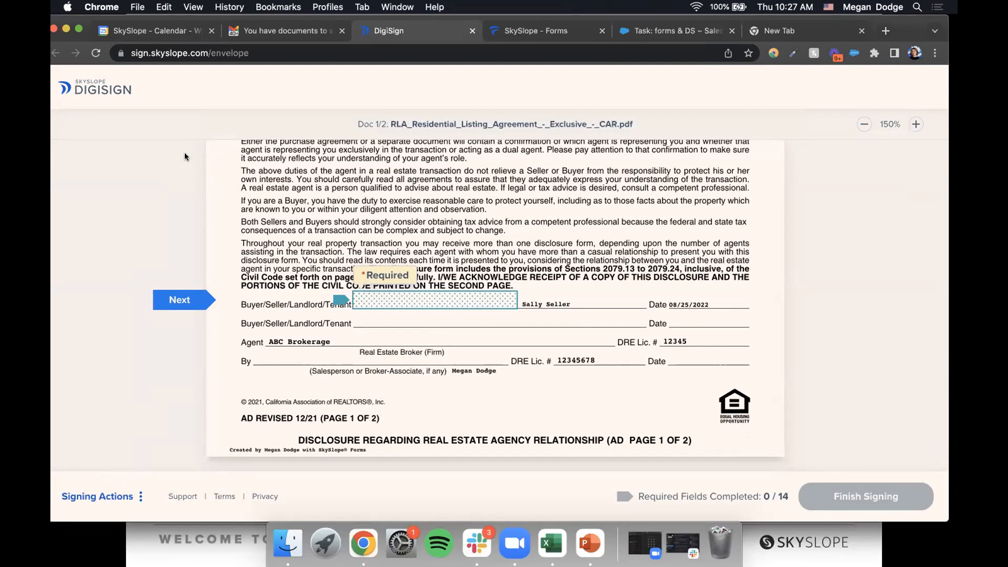
click(404, 306)
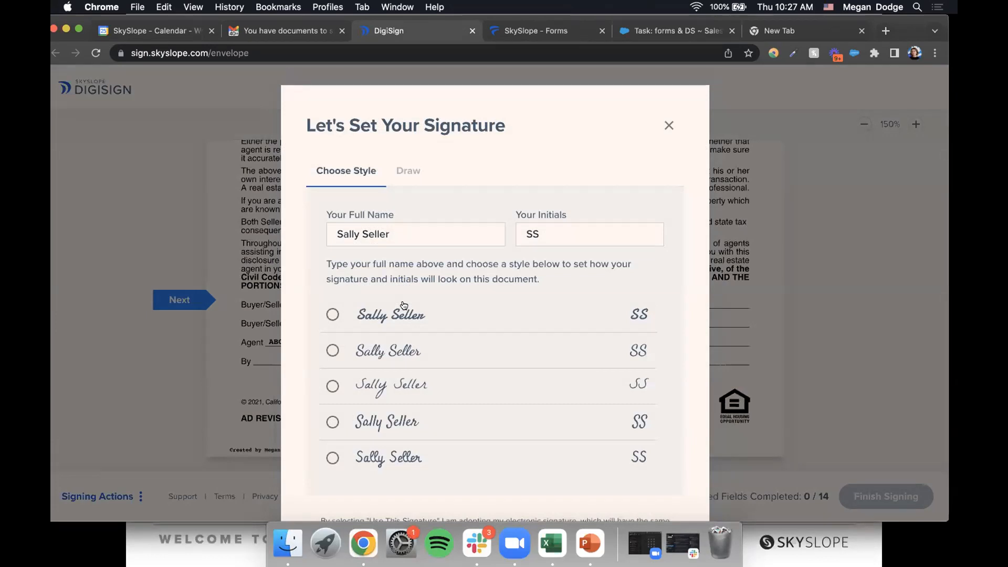
- Try a freehand signature, then adopt the first typed style and sign the field
click(373, 314)
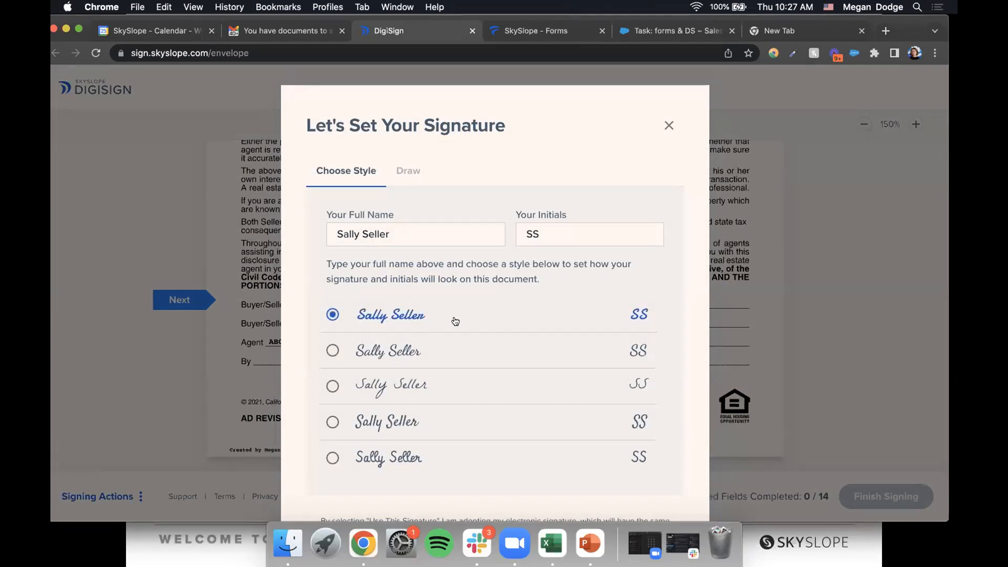
click(407, 174)
mouse_move(389, 295)
mouse_down()
mouse_move(470, 308)
mouse_move(590, 282)
mouse_up()
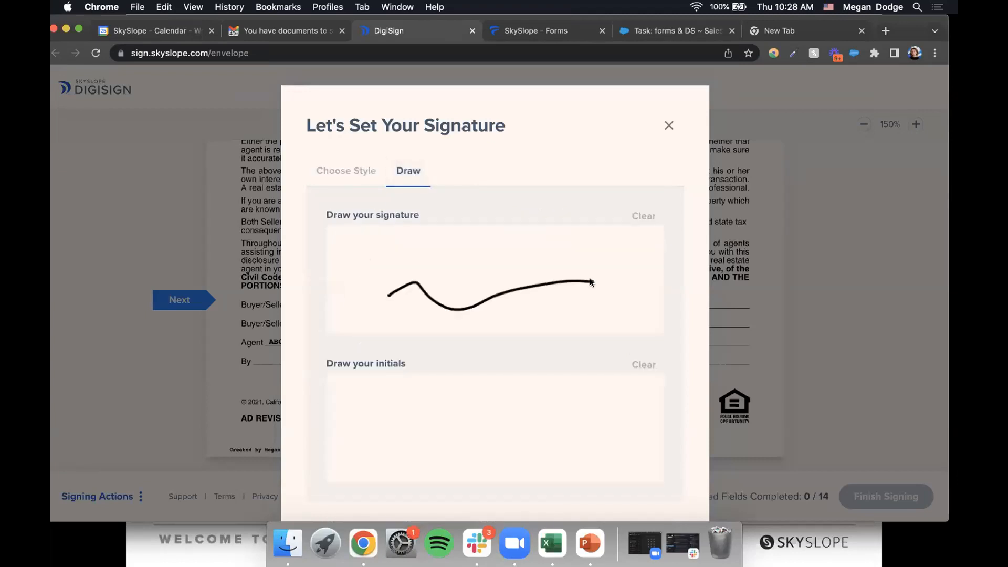
click(360, 179)
click(394, 320)
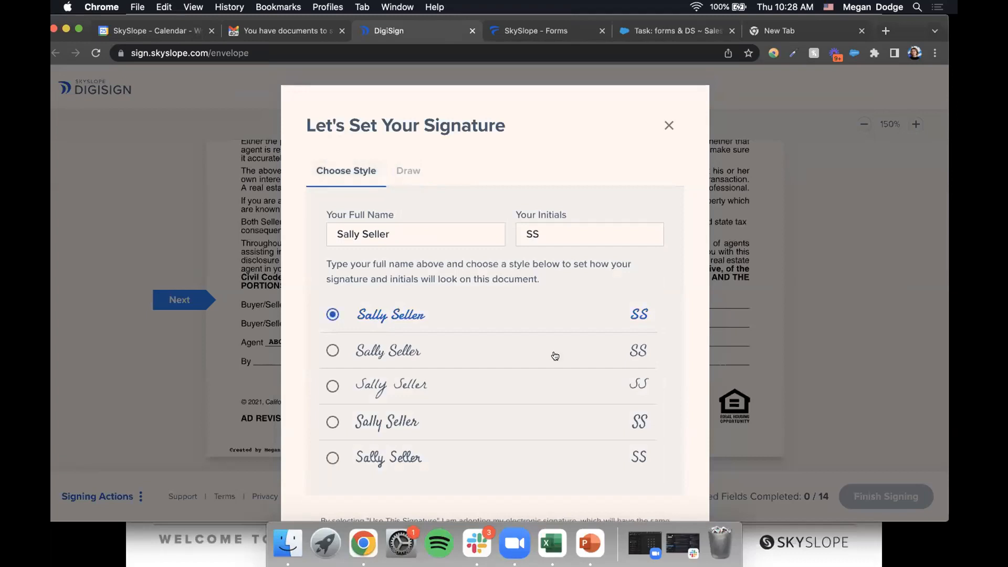
scroll(553, 354, down, 4)
click(494, 454)
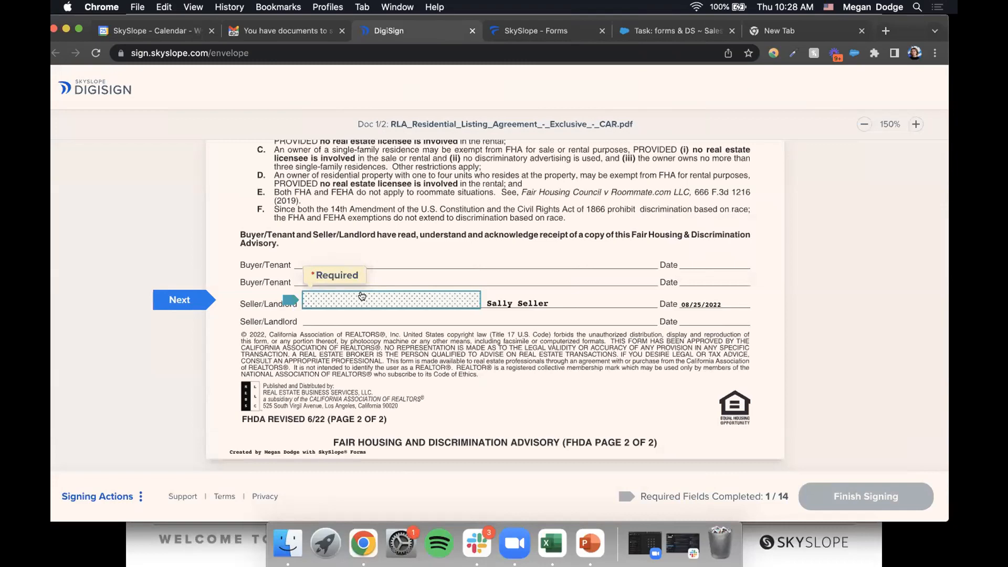
- Sign the Fair Housing and dual-agency seller lines, then initial and sign the listing agreement pages
click(341, 302)
click(342, 303)
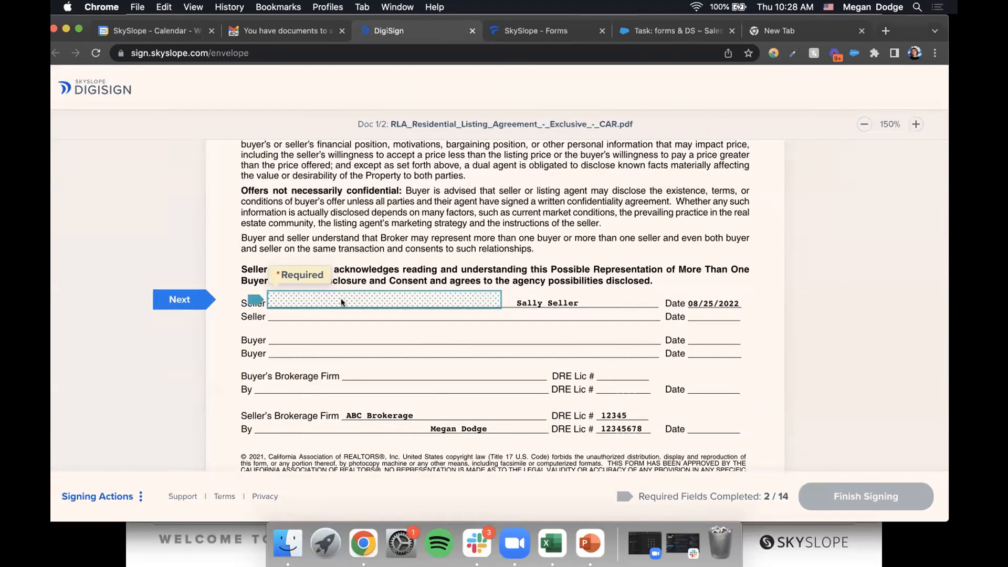
click(342, 303)
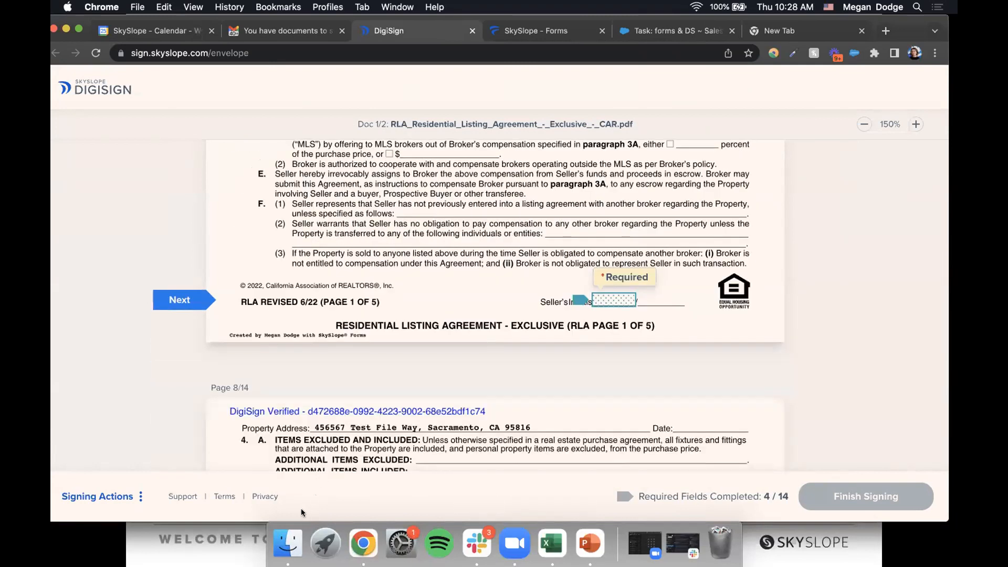
click(619, 298)
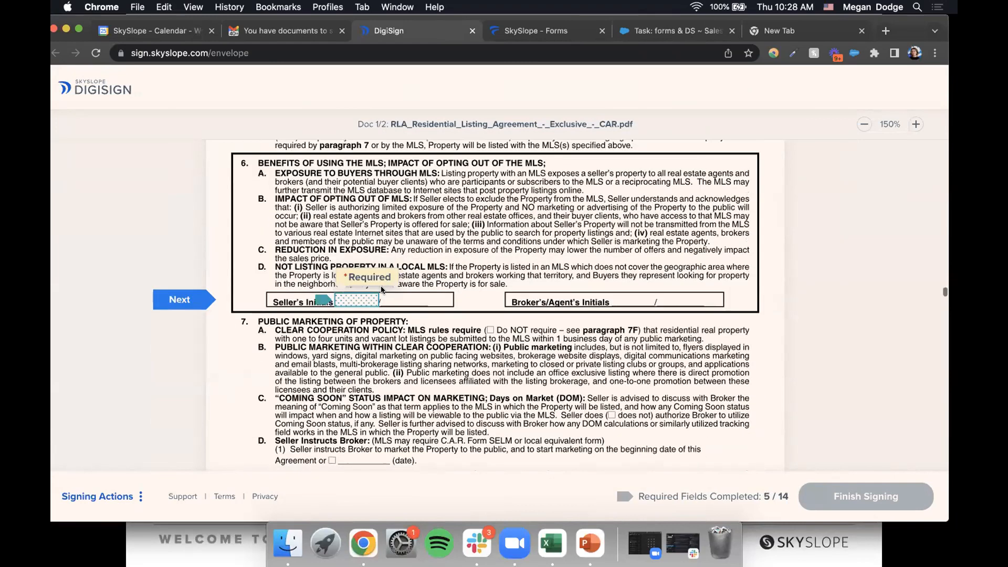
click(366, 303)
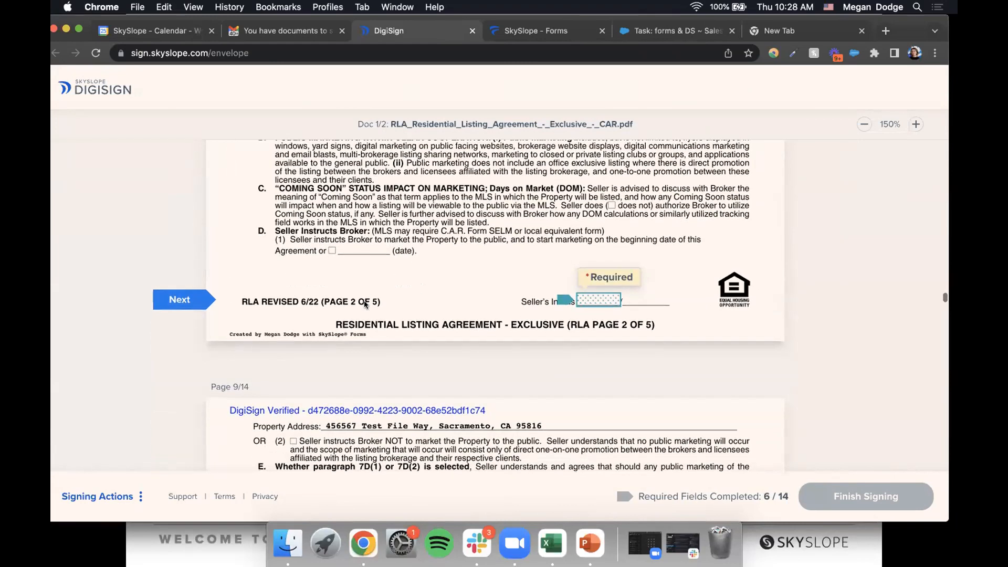
click(593, 300)
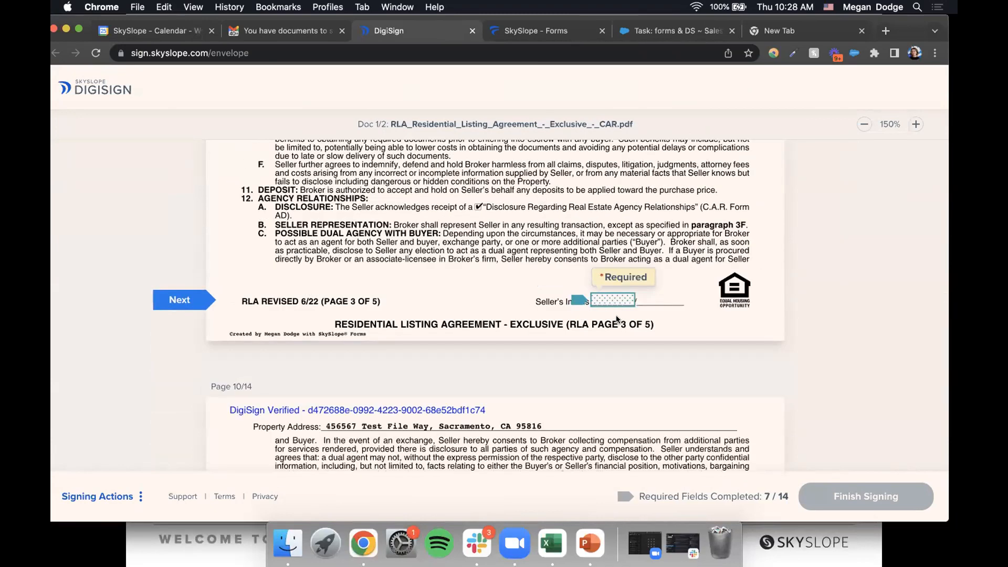
click(609, 302)
click(609, 302)
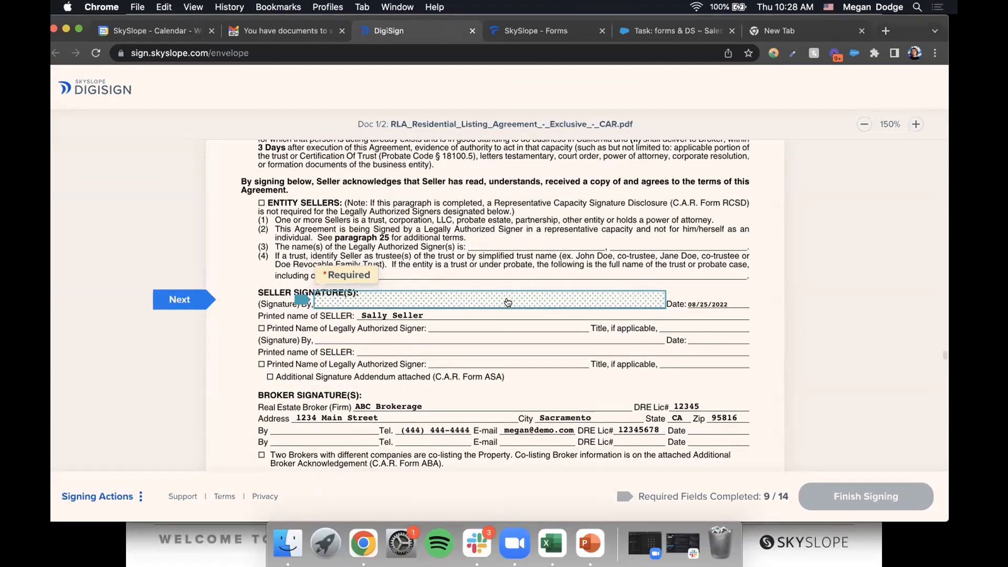
click(468, 301)
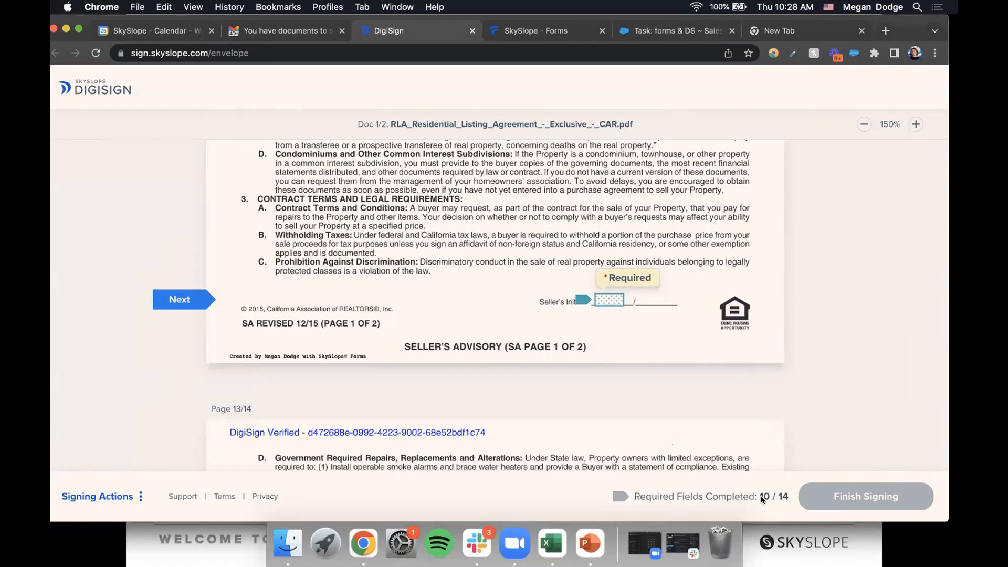
- Initial and sign the Seller's Advisory, then sign the CCPA and agency disclosure, reaching 14/14
click(607, 300)
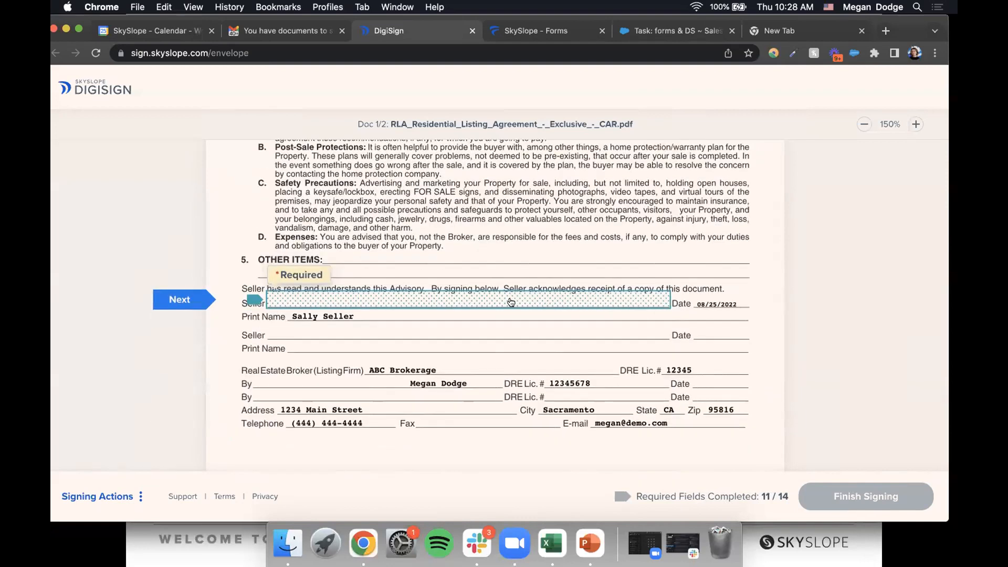
click(509, 298)
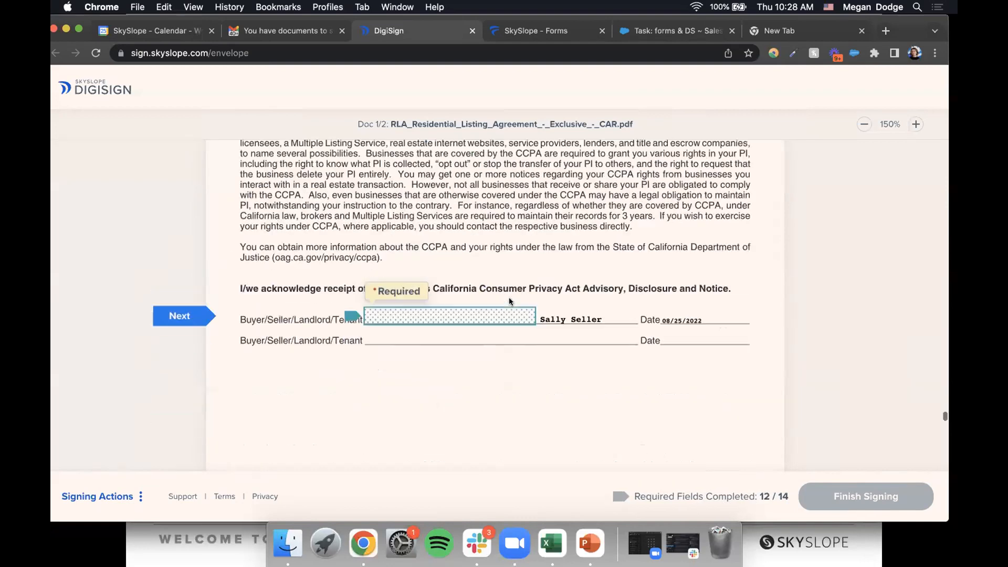
click(509, 301)
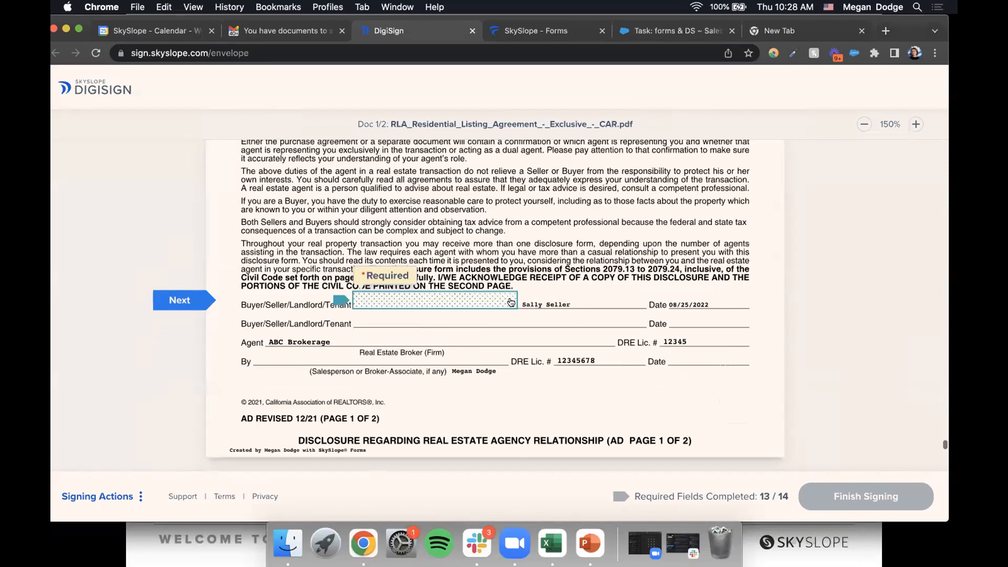
click(434, 304)
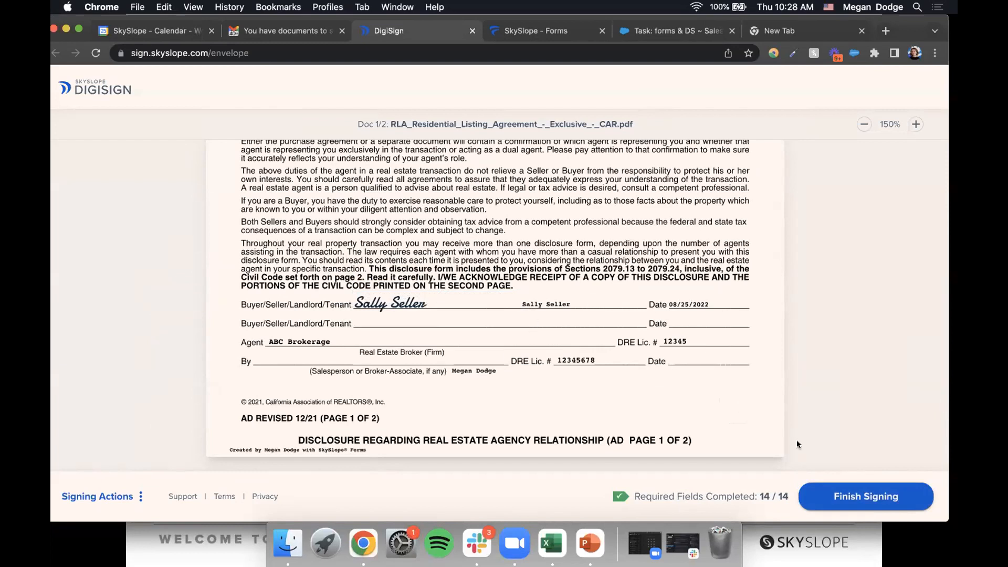
- Finish signing the envelope and go back to the SkySlope Forms tab
click(869, 496)
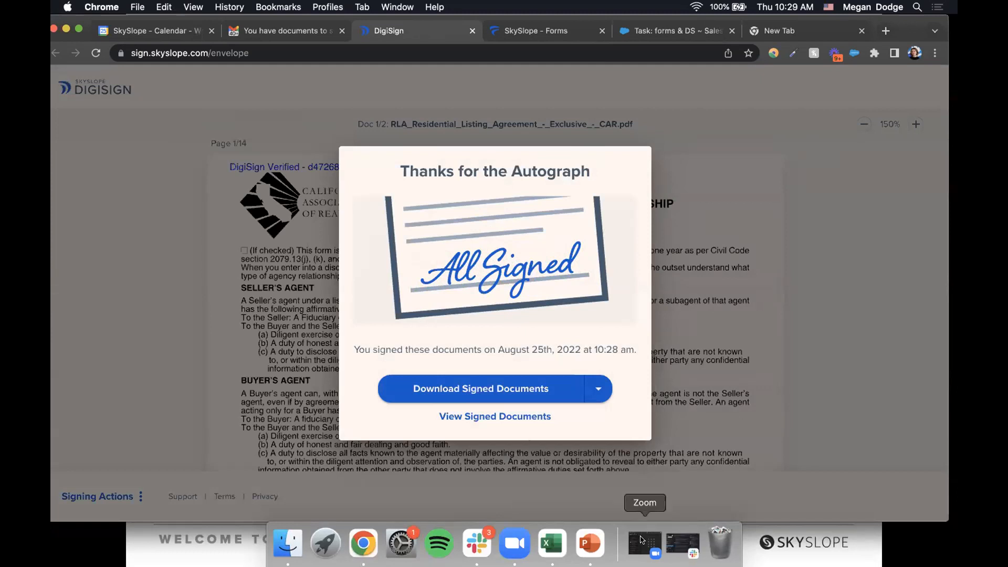
key(ctrl+Tab)
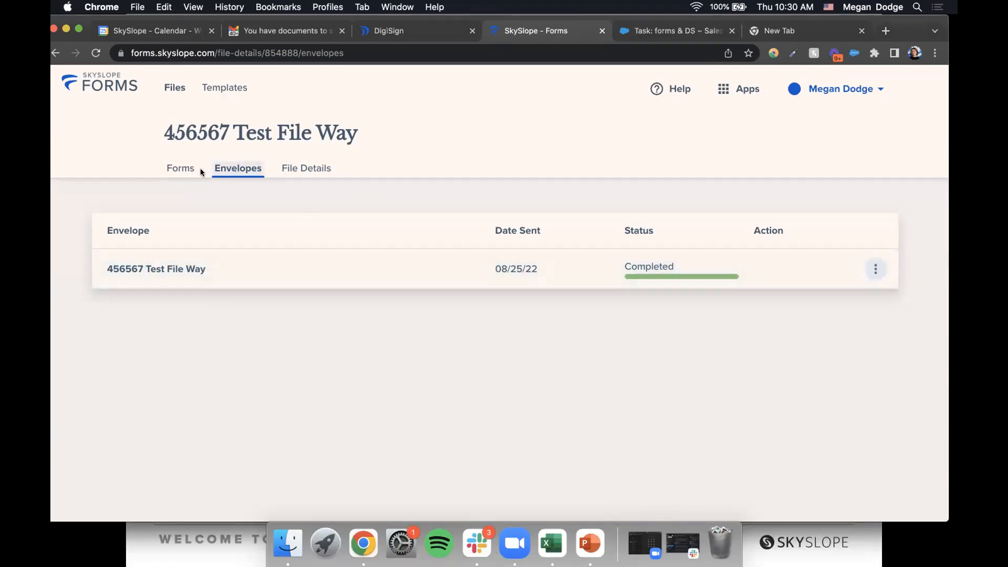
click(174, 88)
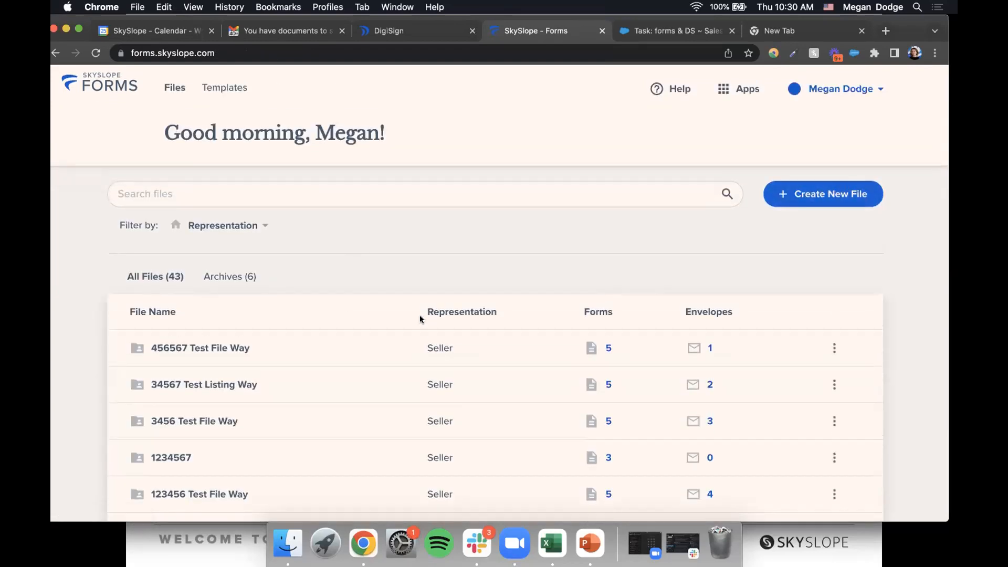
click(397, 362)
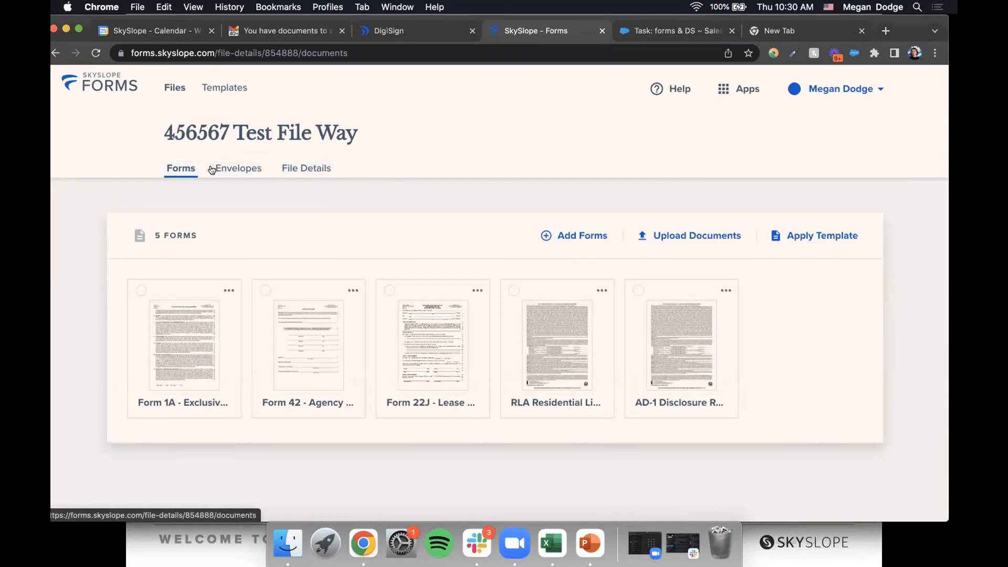
click(236, 169)
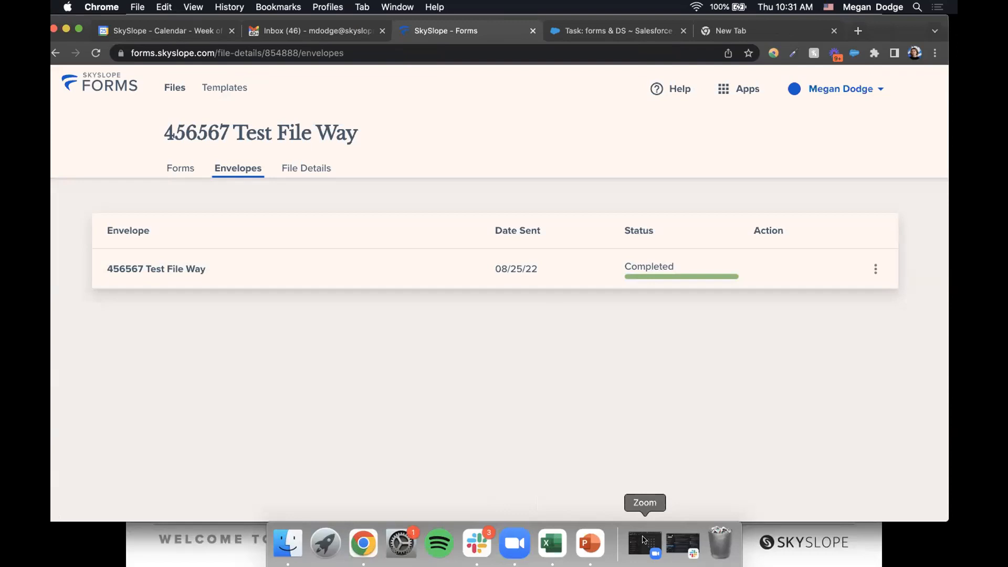
- Use the Apps switcher to reach the main SkySlope agent home with 5 active transactions
click(683, 543)
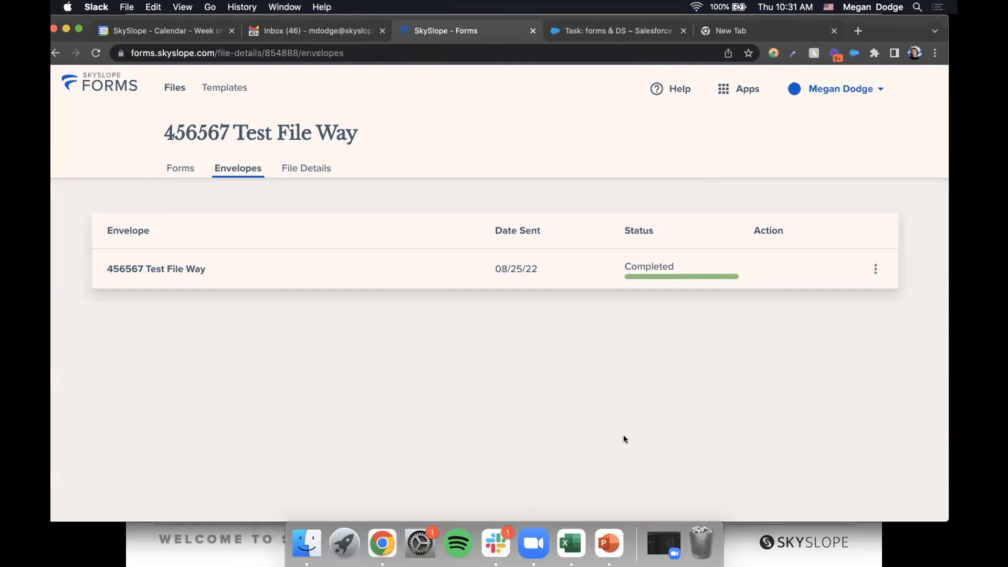
click(731, 88)
click(731, 88)
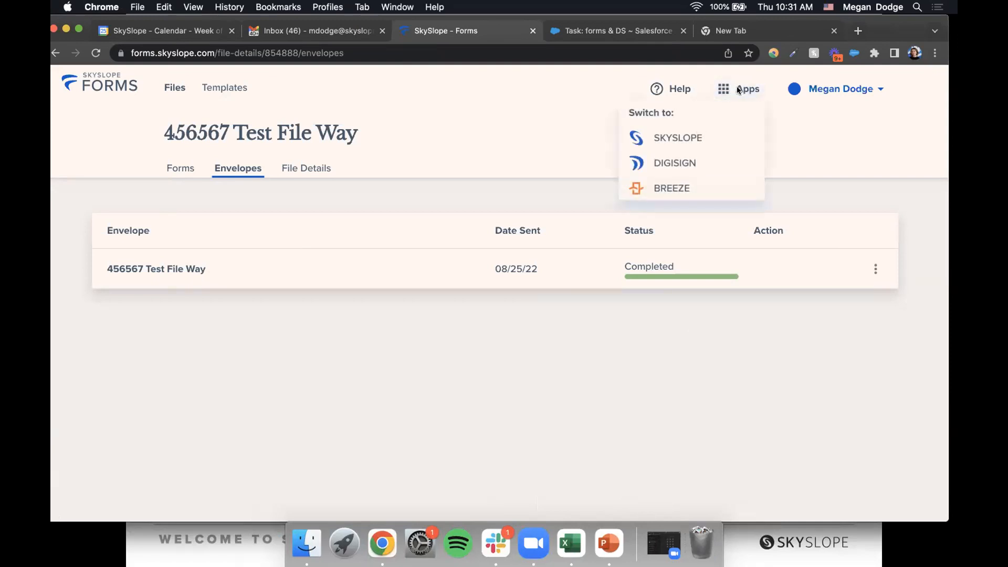
click(679, 137)
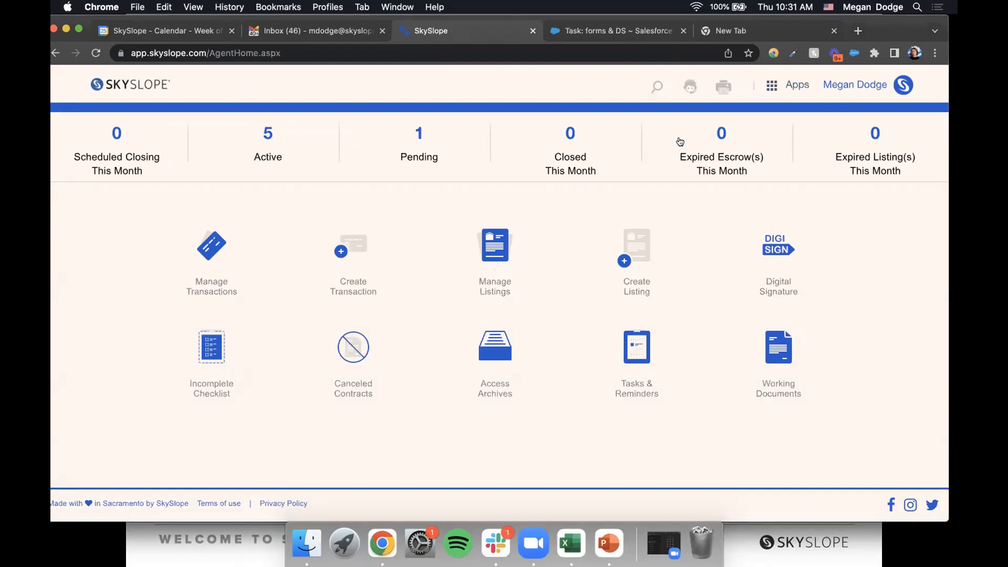
click(797, 85)
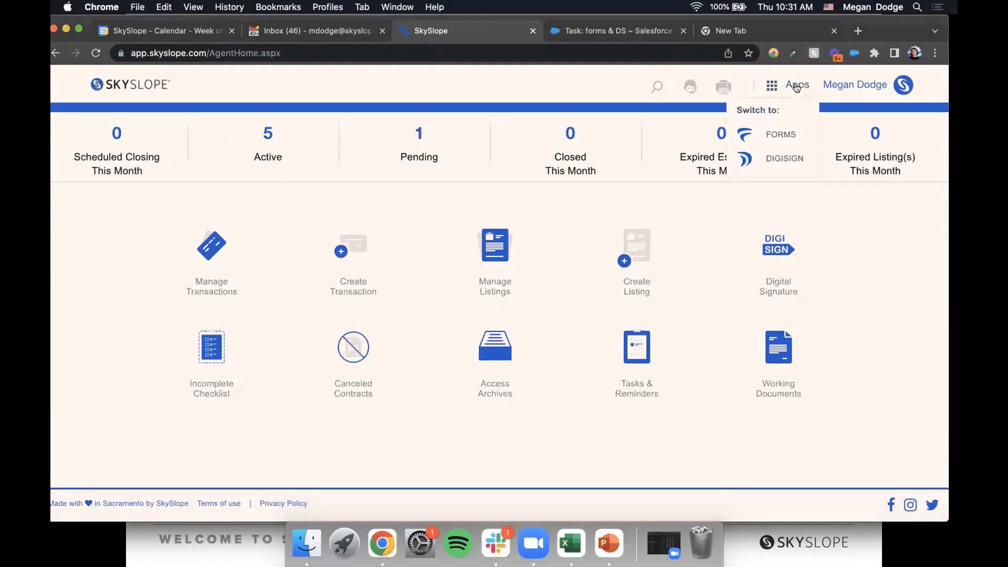
click(780, 134)
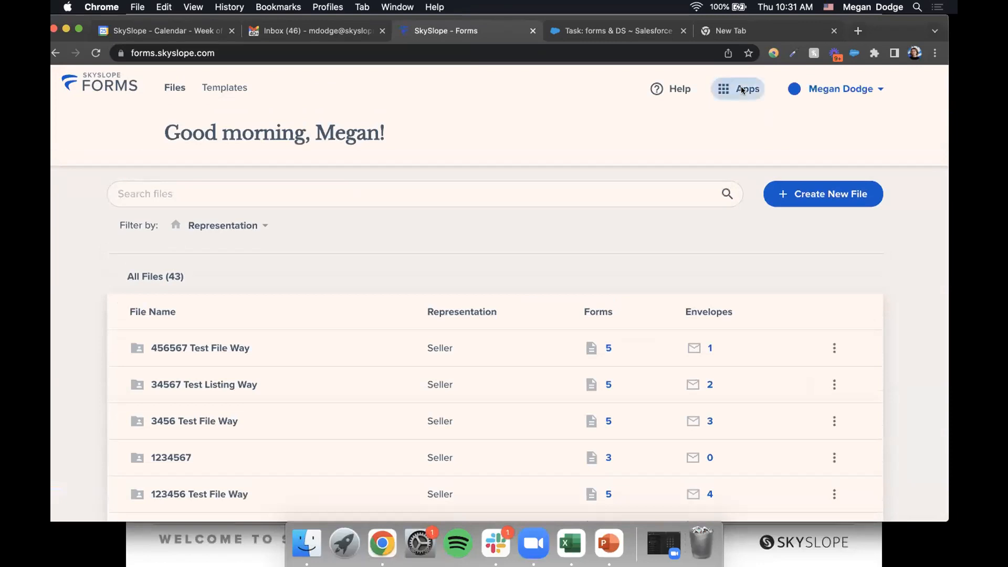
click(741, 90)
click(707, 136)
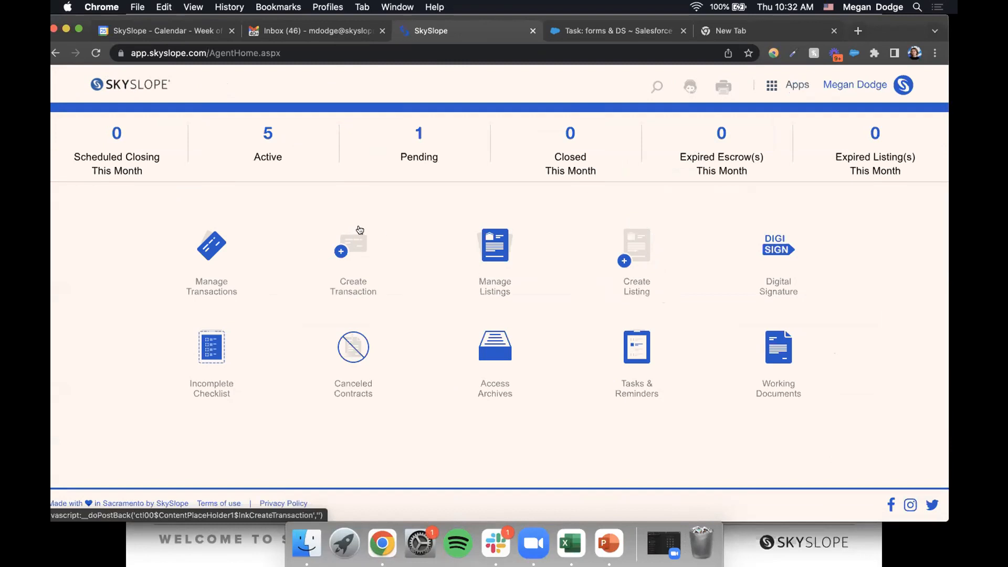
- Create a listing, pick the 456567 TEST FILE WAY forms card, and advance to the listing-type question
click(631, 261)
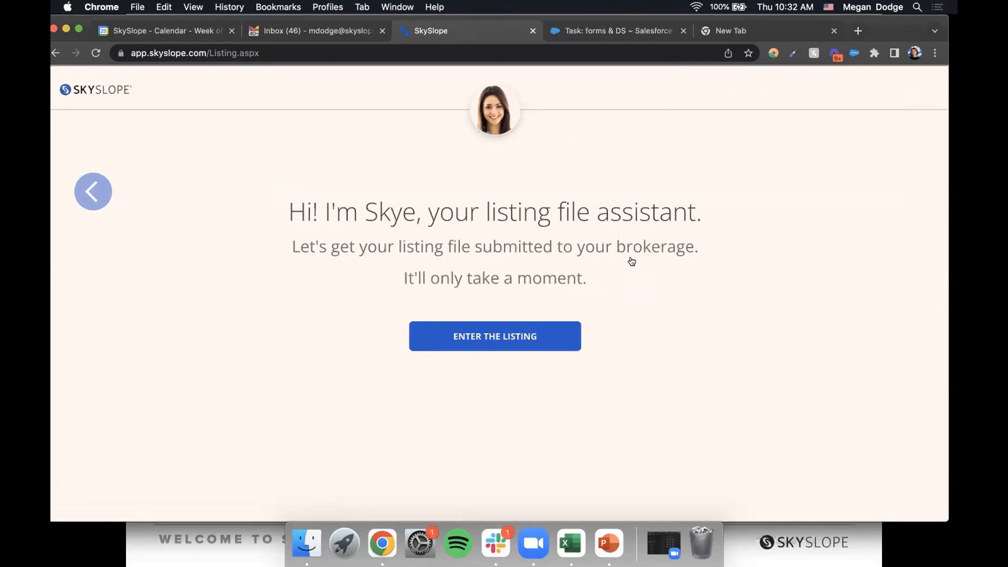
click(485, 342)
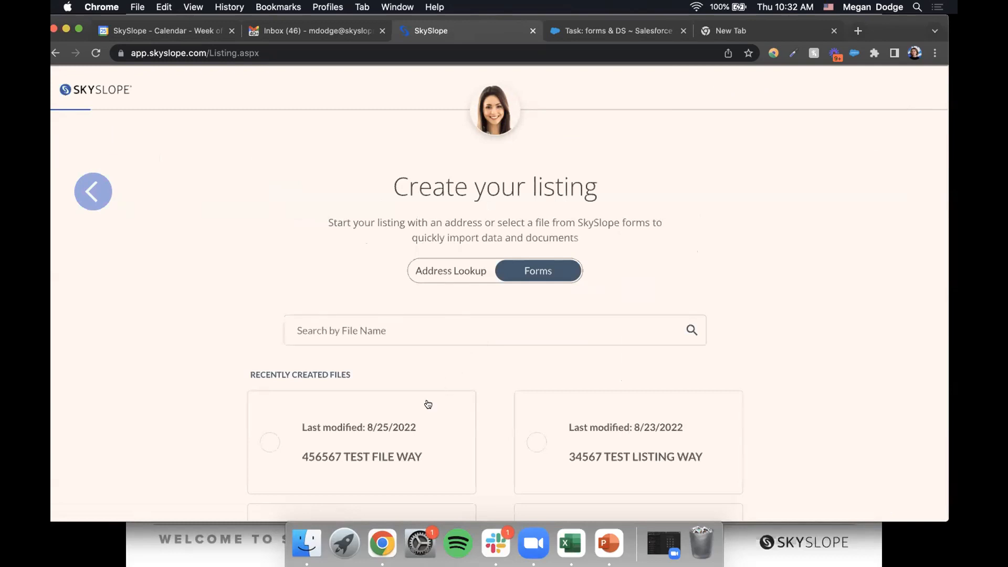
click(407, 432)
scroll(642, 391, down, 2)
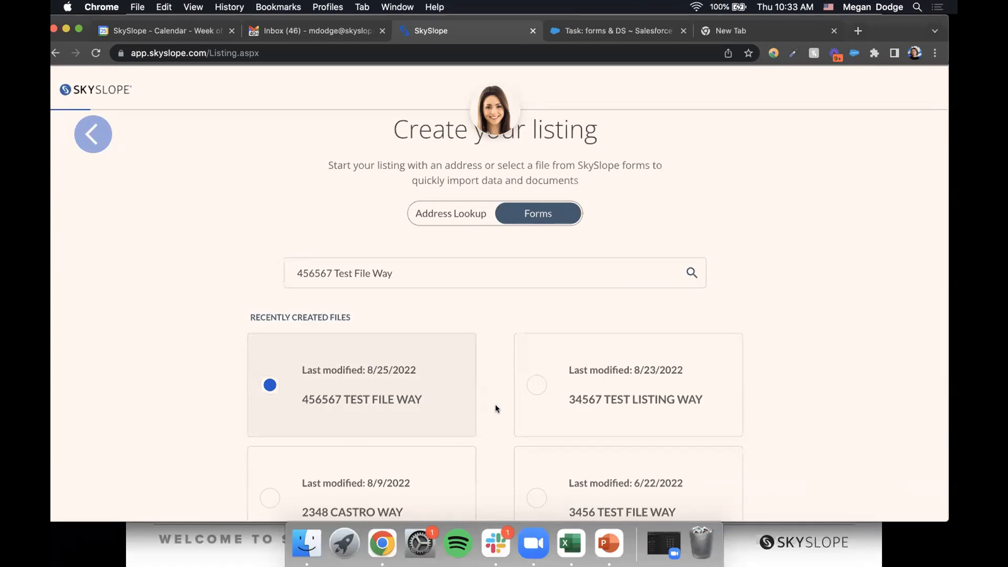
scroll(496, 409, down, 5)
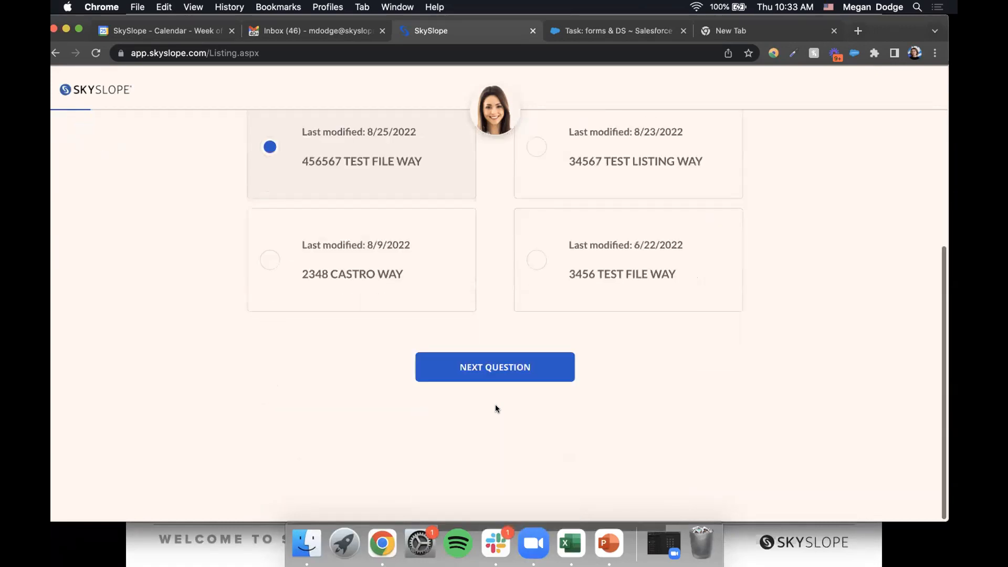
click(485, 376)
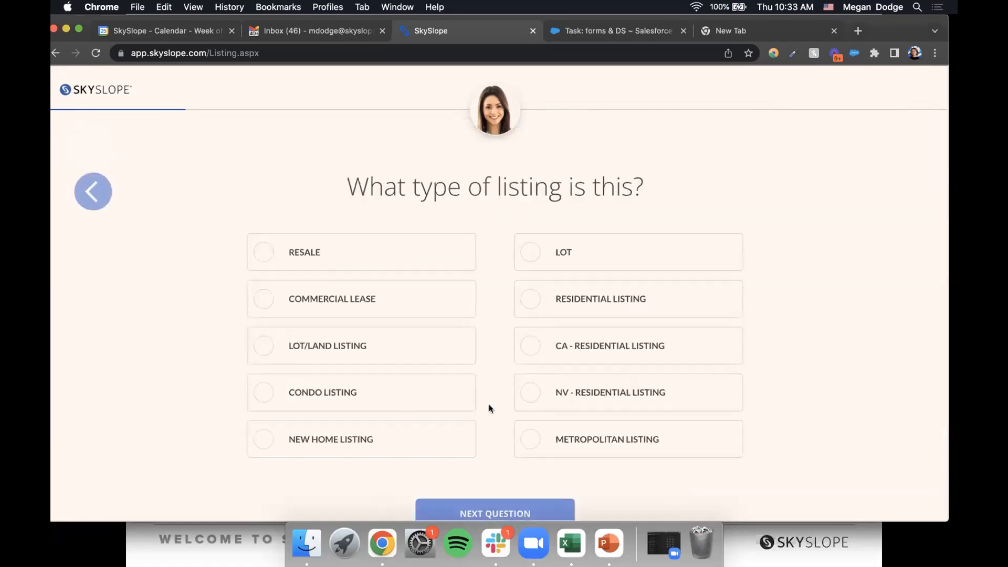
- Mark the listing as CA - Residential Listing and accept the $500,000 list price
click(664, 334)
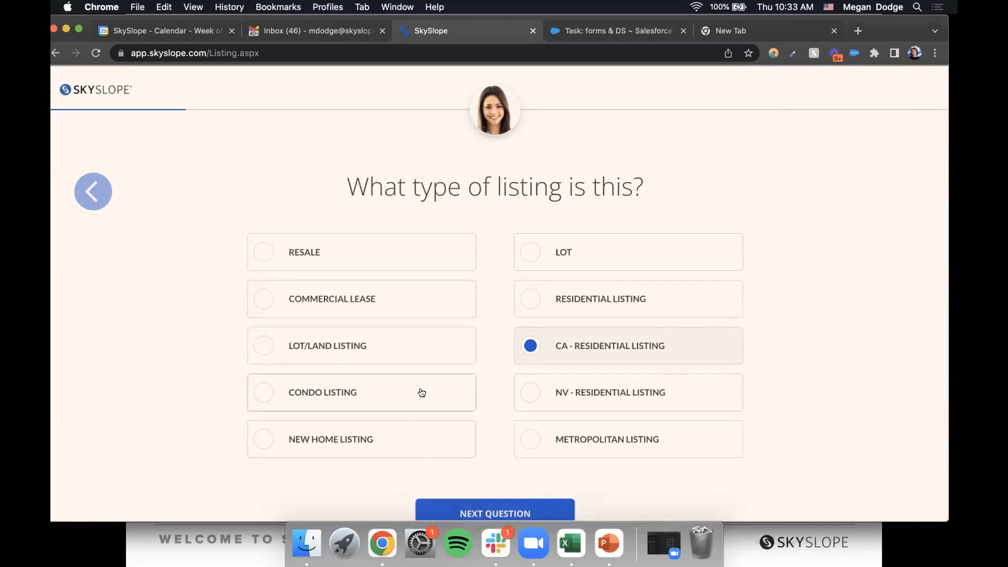
scroll(422, 393, down, 2)
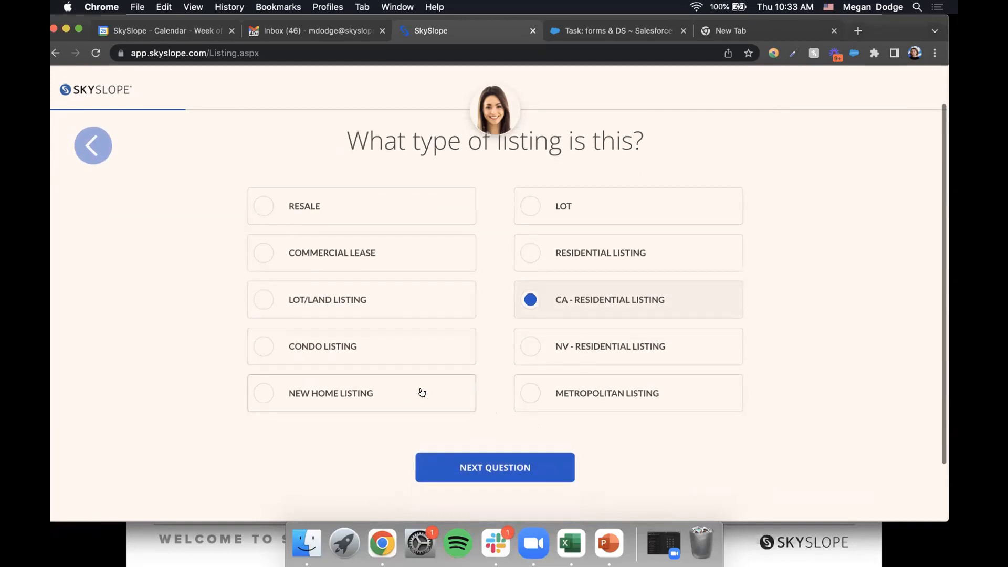
click(513, 468)
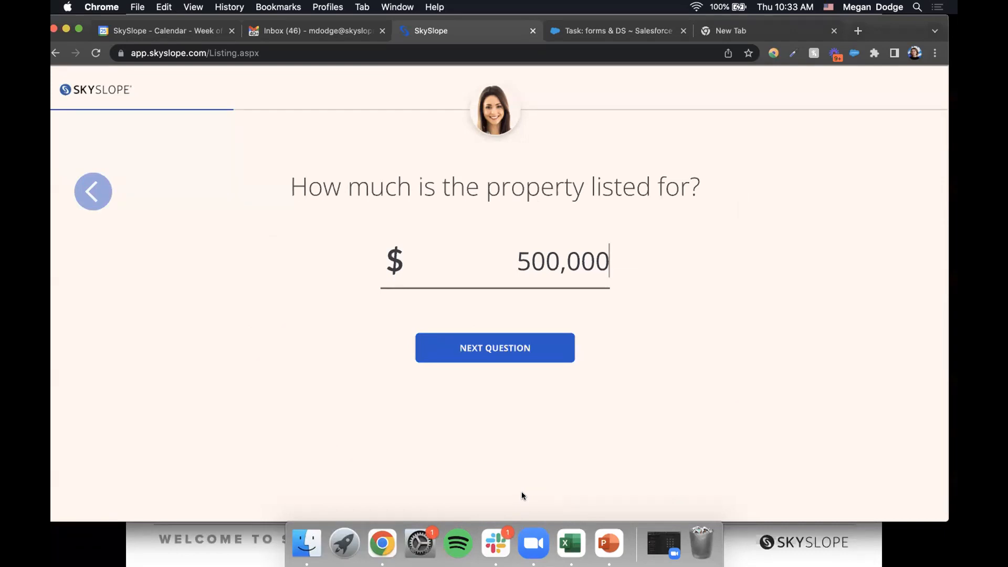
click(474, 348)
- Set both the listing and sales commissions to 3.00%
text(3)
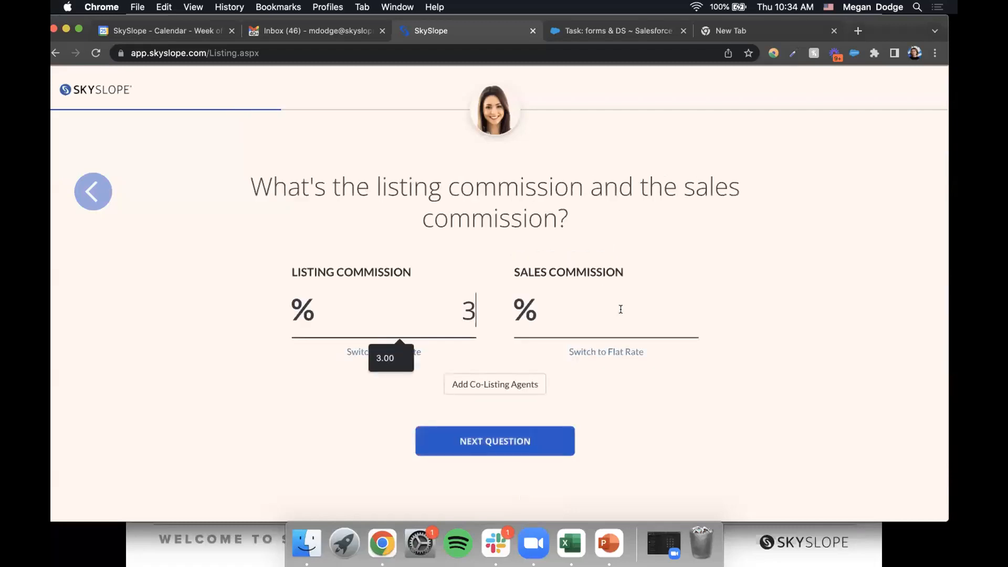
click(619, 310)
text(3)
click(744, 385)
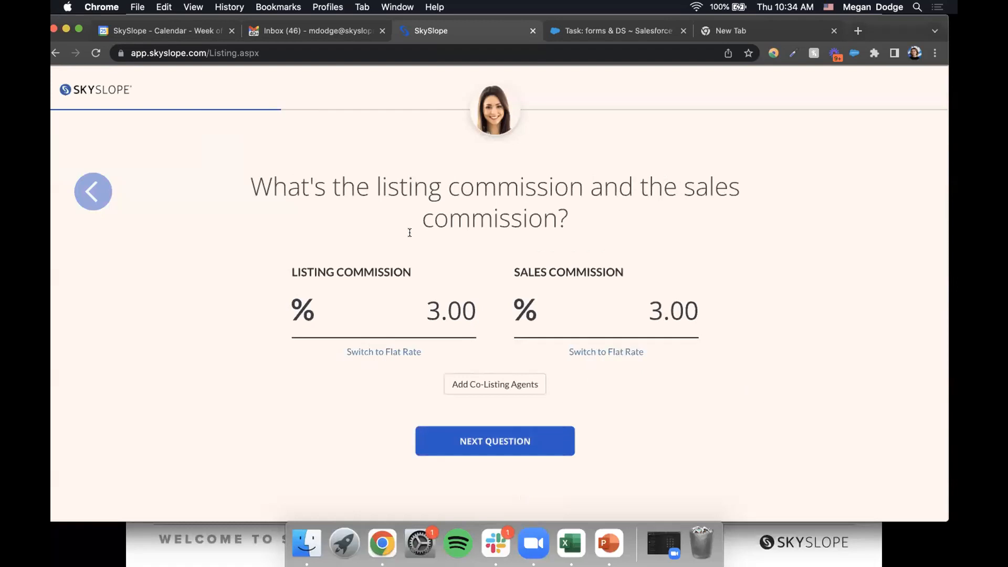
click(496, 445)
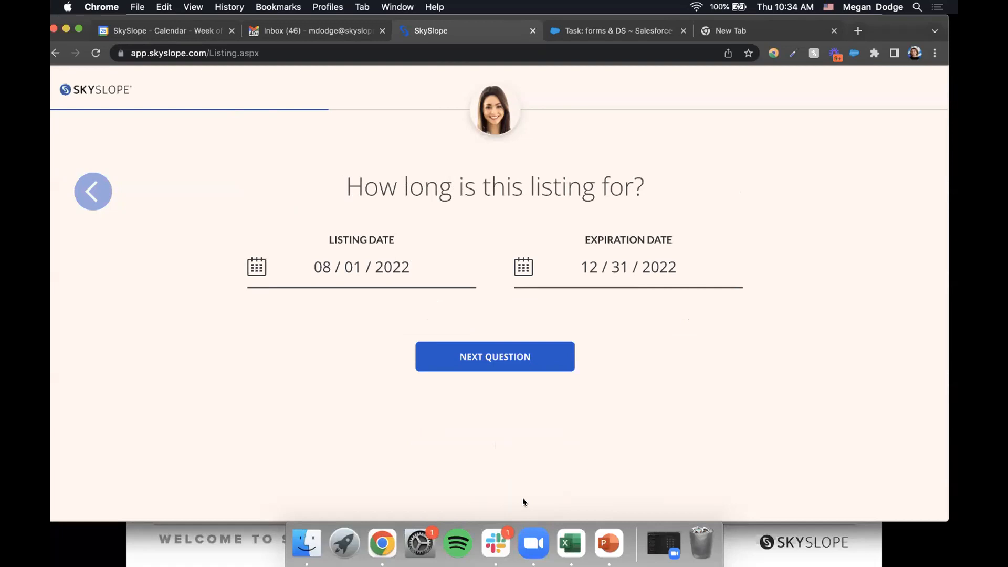
- Keep the 08/01/2022 to 12/31/2022 listing dates and enter the seller's phone number
click(508, 356)
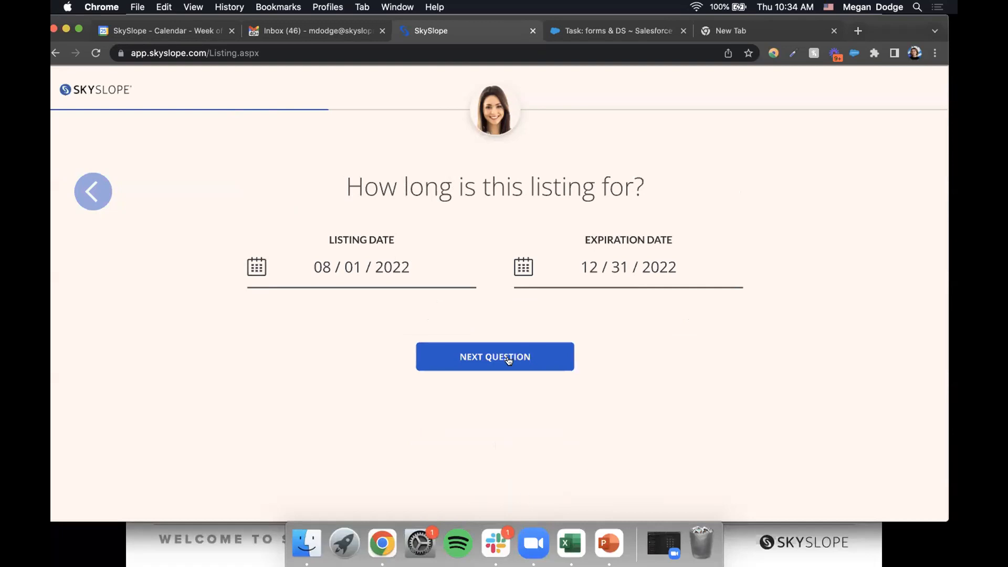
click(377, 383)
text(5555555555)
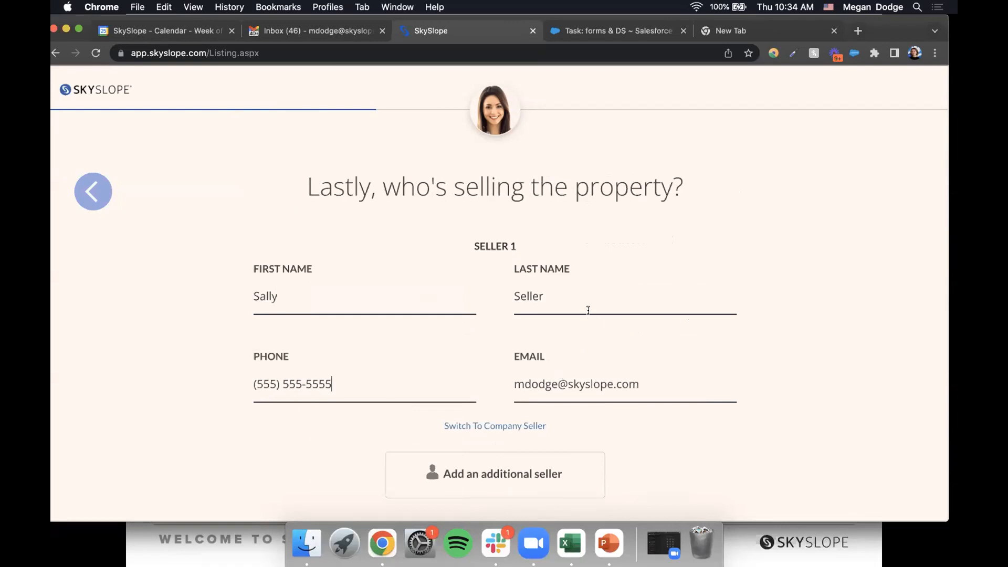
- Confirm the seller details, decline the NHD report and pre-opening escrow
scroll(581, 307, up, 1)
scroll(527, 357, down, 5)
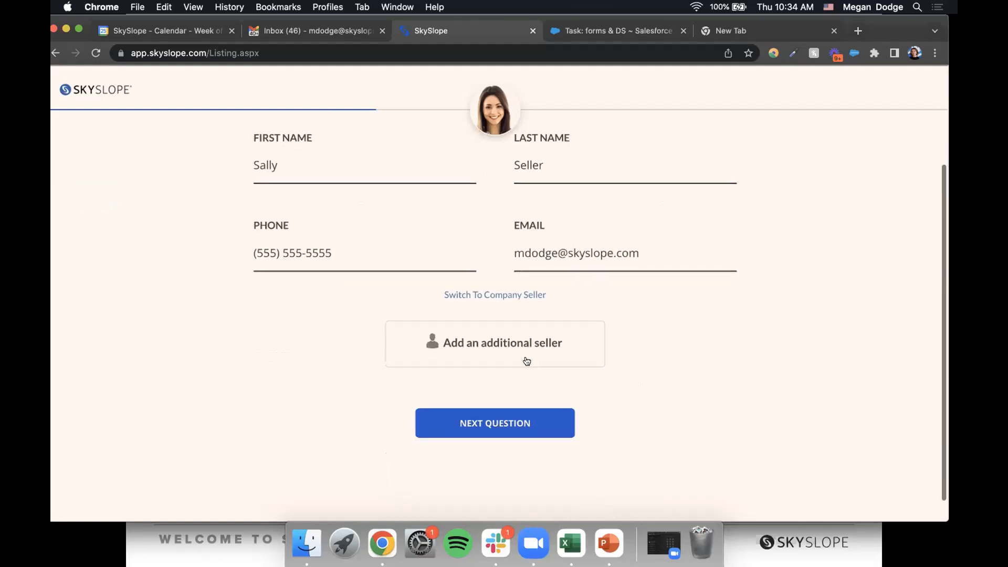
click(527, 424)
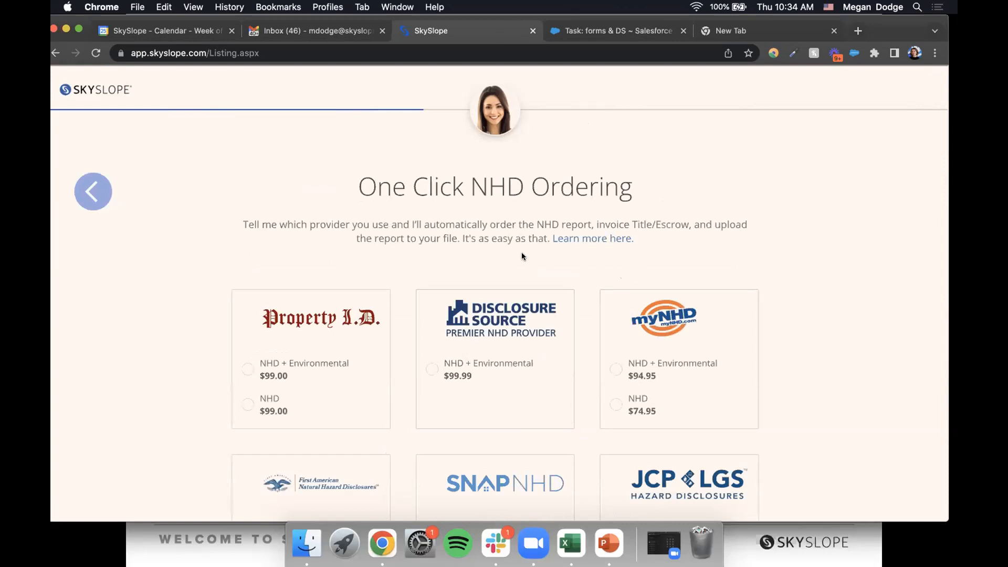
scroll(521, 252, down, 10)
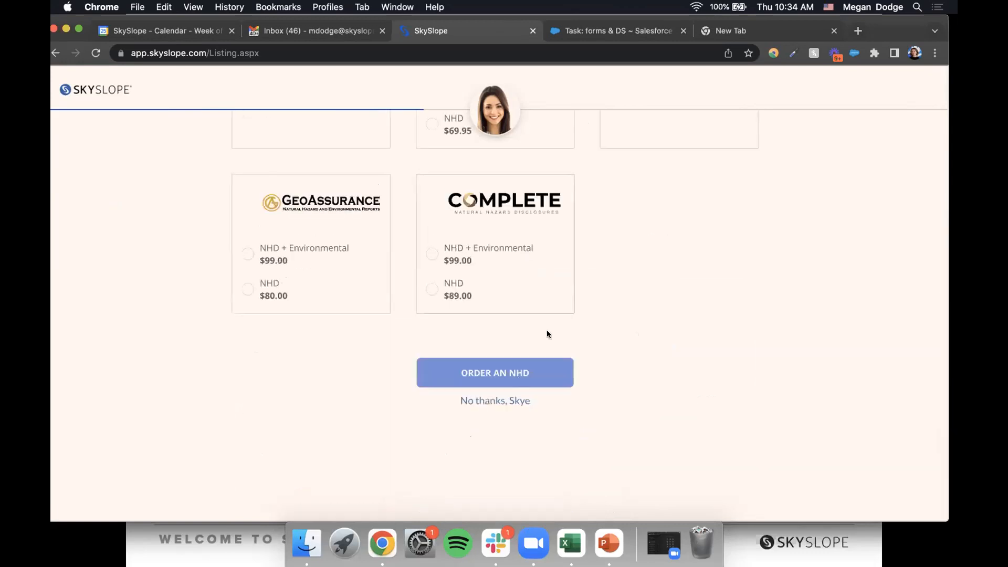
click(491, 402)
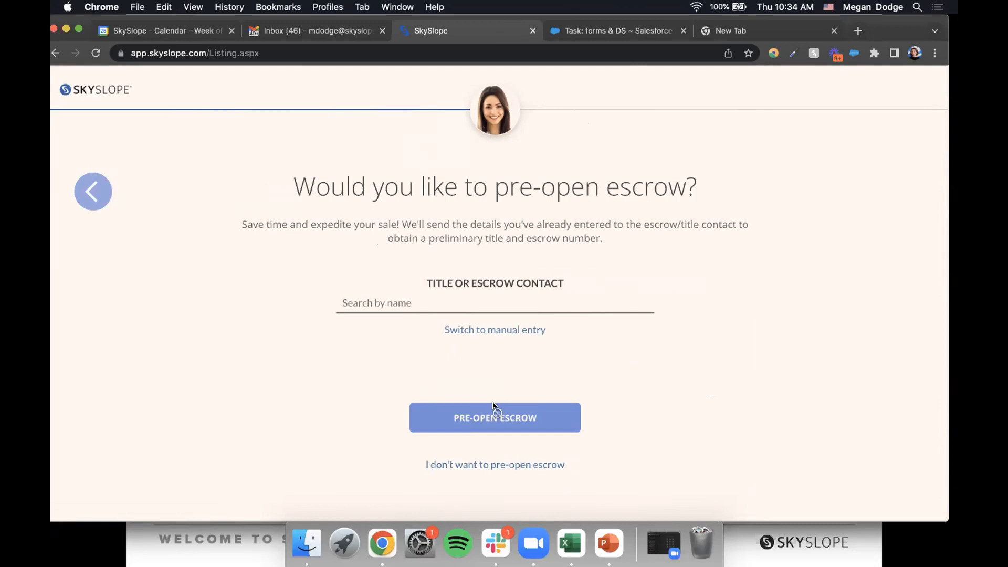
click(478, 466)
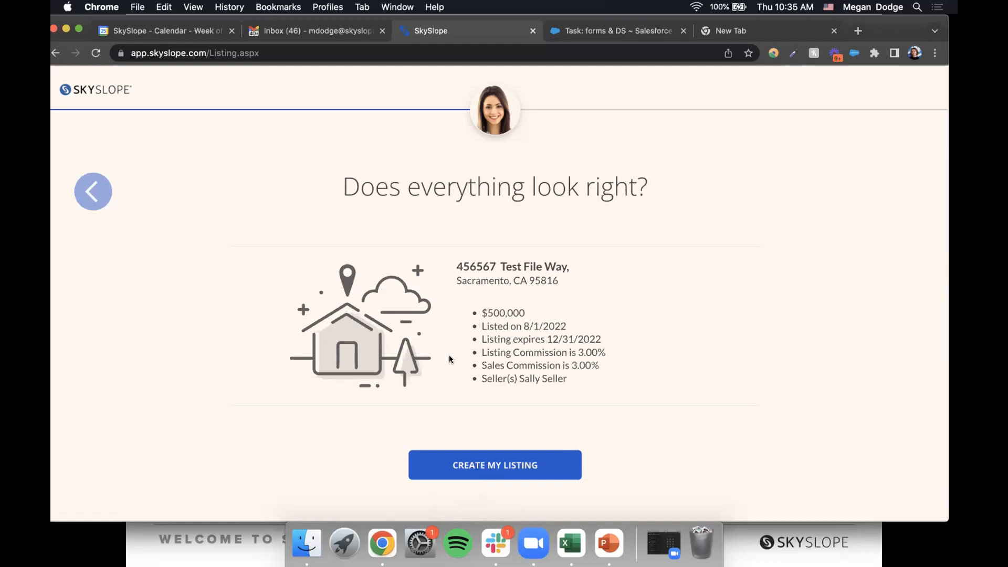
- Create the 456567 Test File Way listing and view its documents, AD-1 and RLA
click(477, 471)
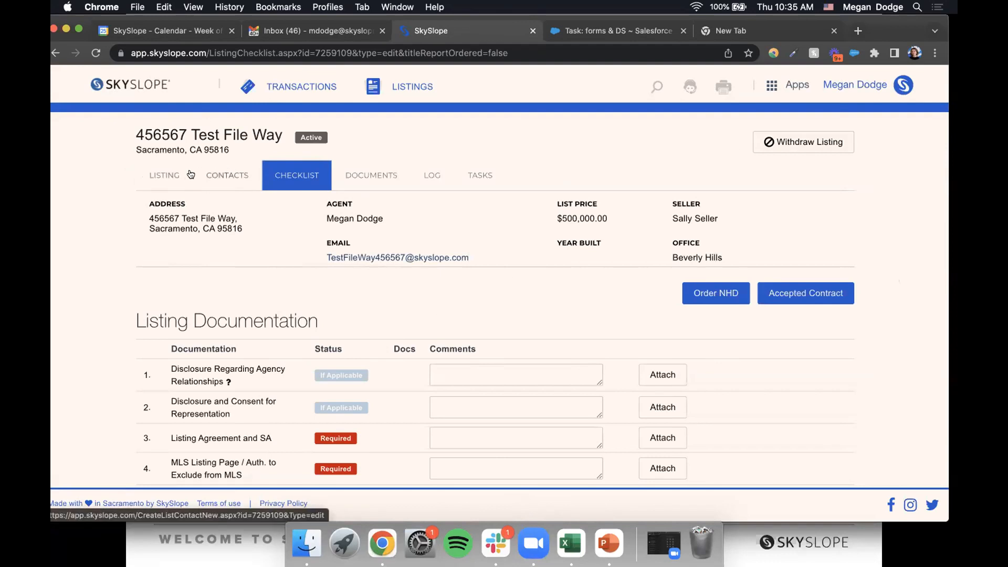
scroll(335, 253, down, 5)
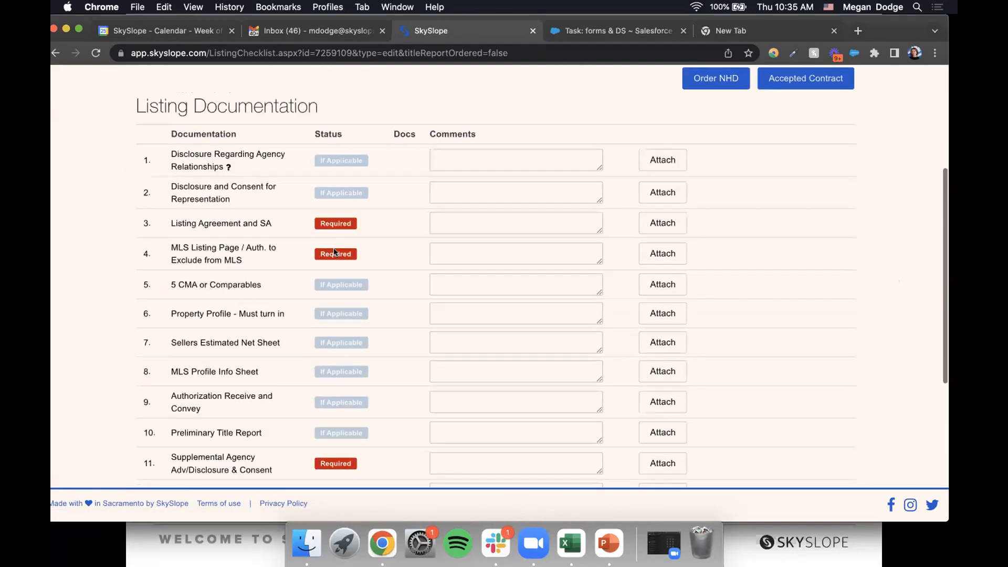
scroll(334, 252, down, 2)
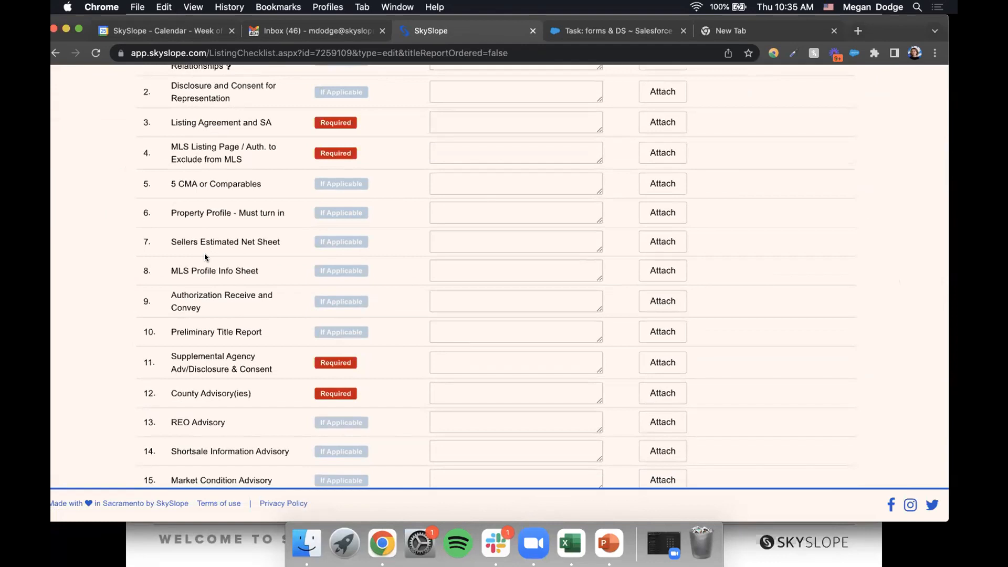
scroll(206, 257, up, 7)
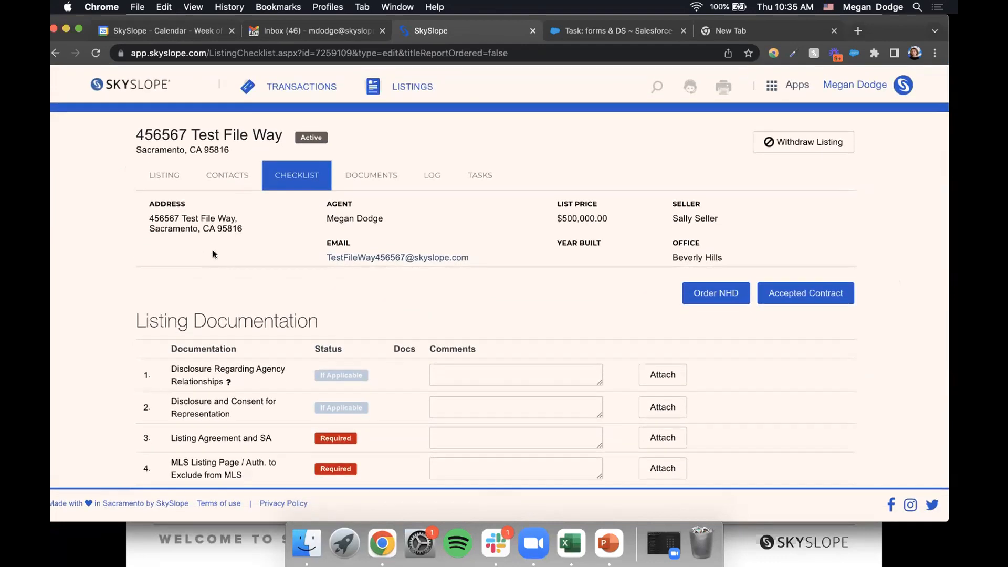
click(364, 178)
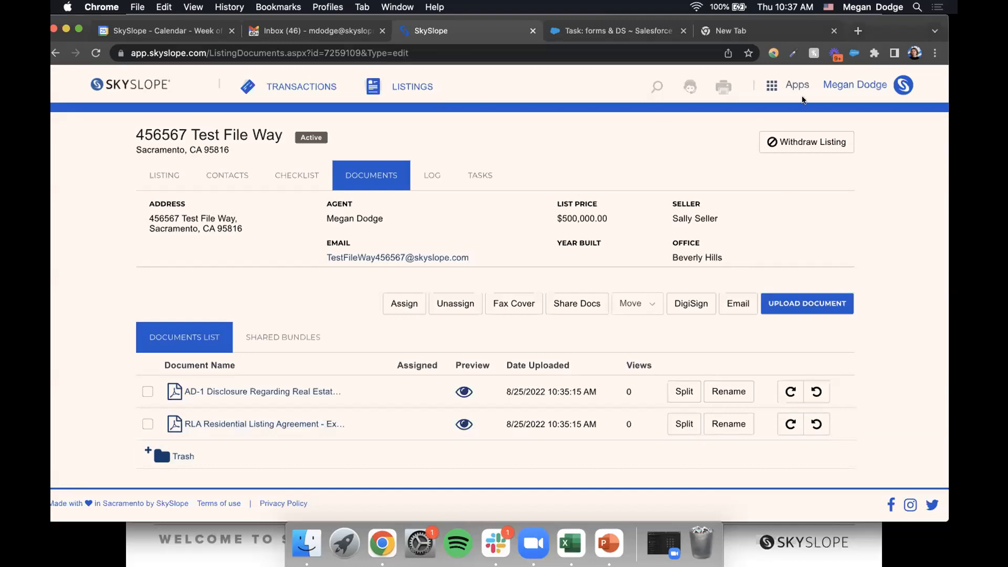
- Check My Account's personal information and contact directory, then go back to the listing's documents page
click(838, 85)
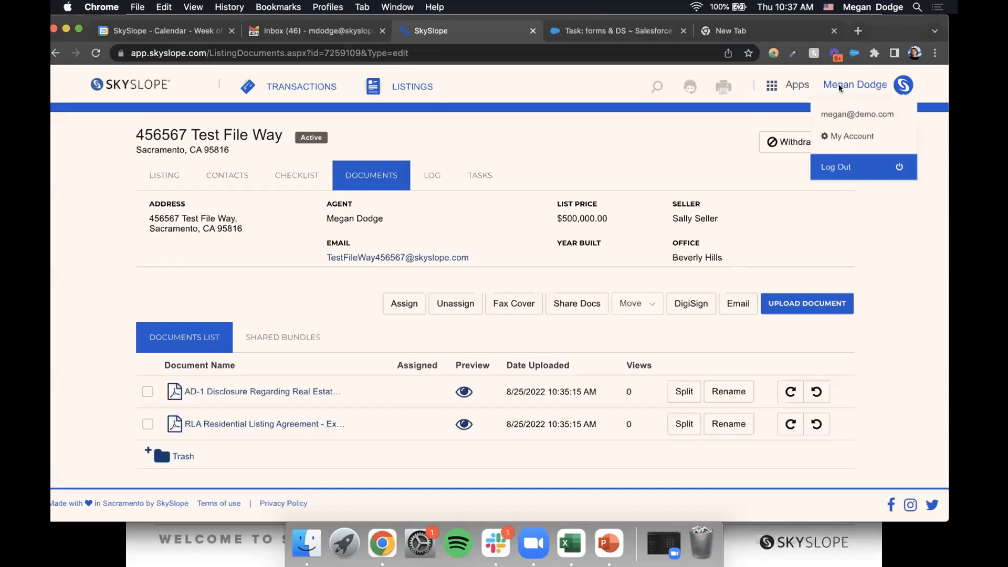
click(836, 136)
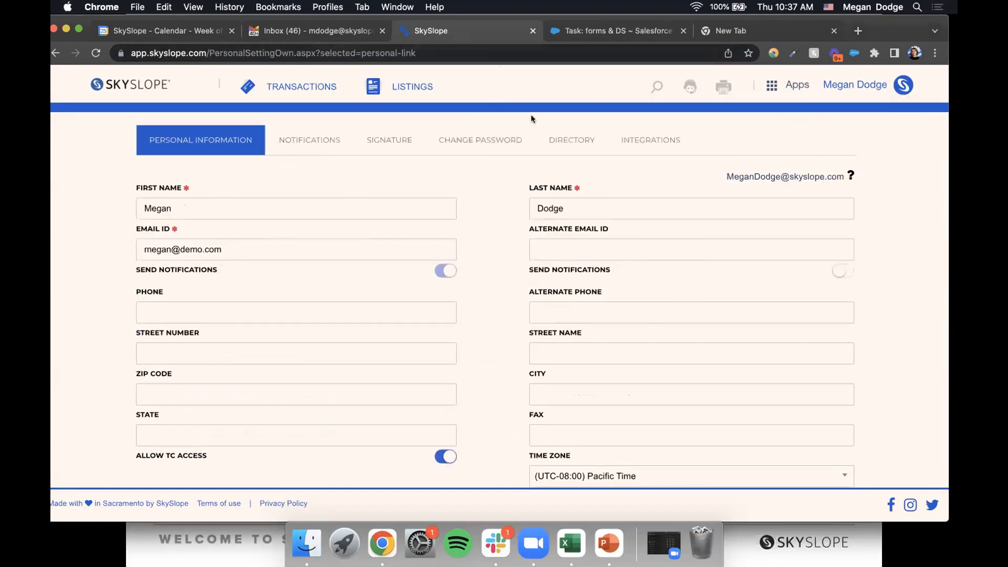
click(572, 139)
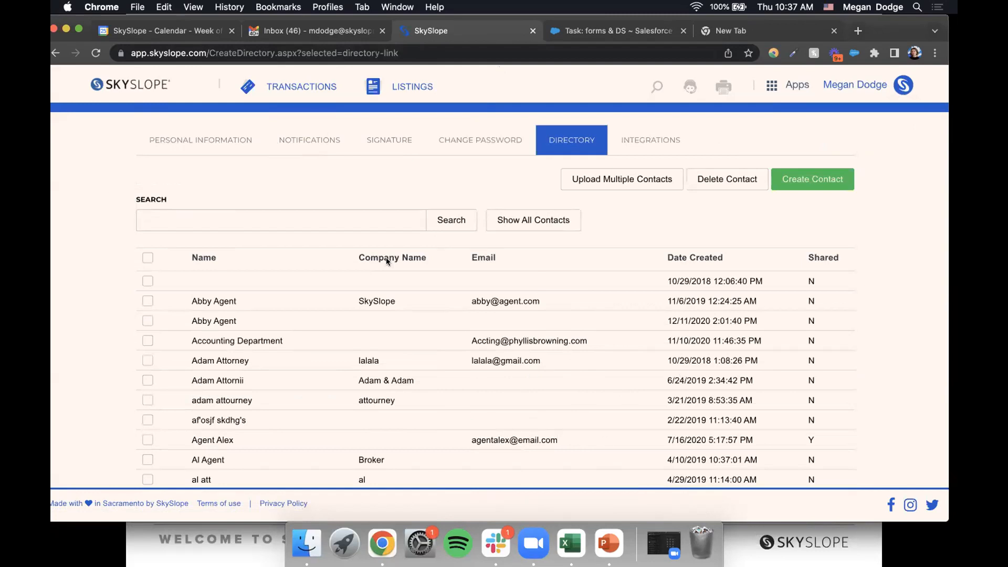
click(55, 53)
click(55, 53)
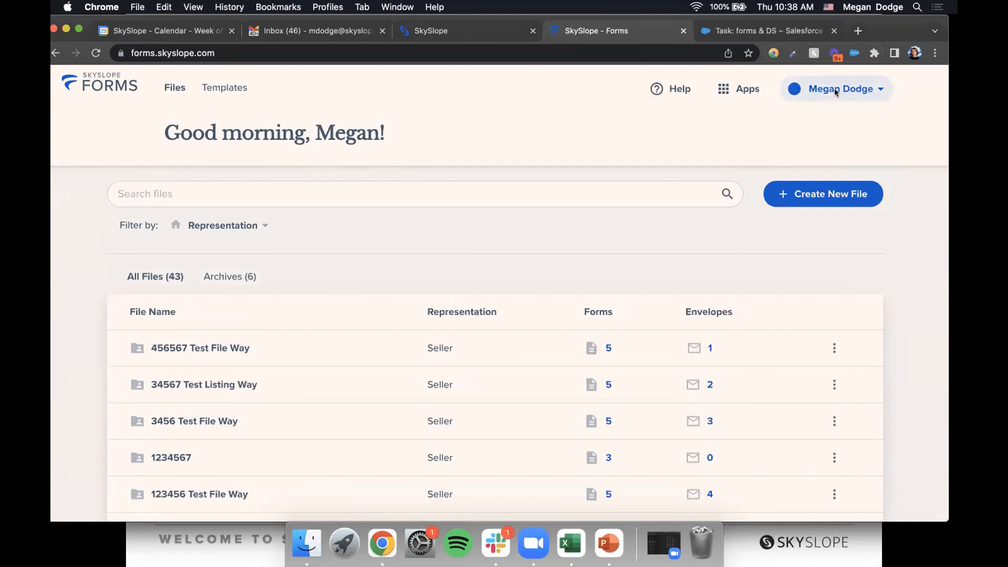
- Review the Forms user profile's personal, professional and brokerage details
click(834, 88)
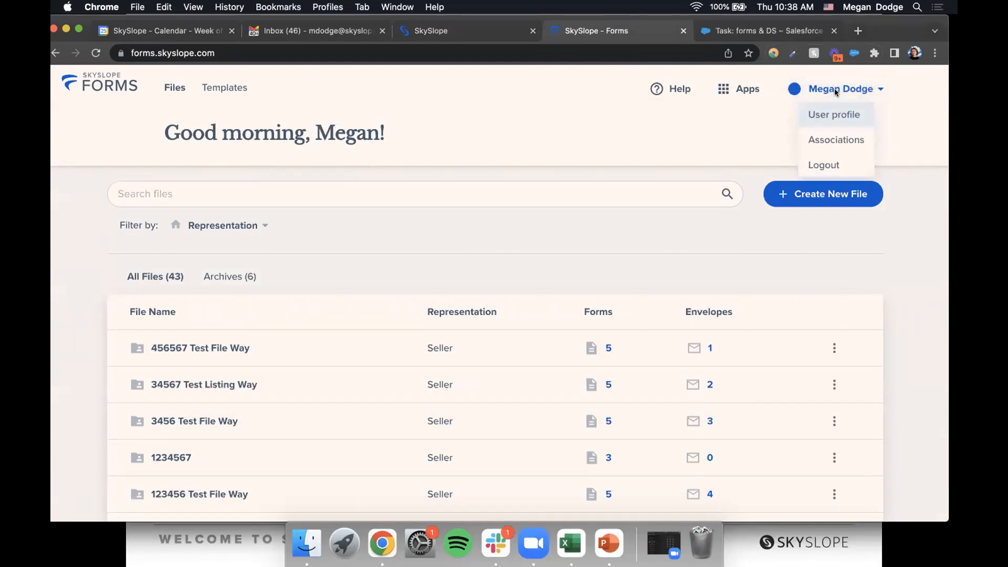
click(828, 123)
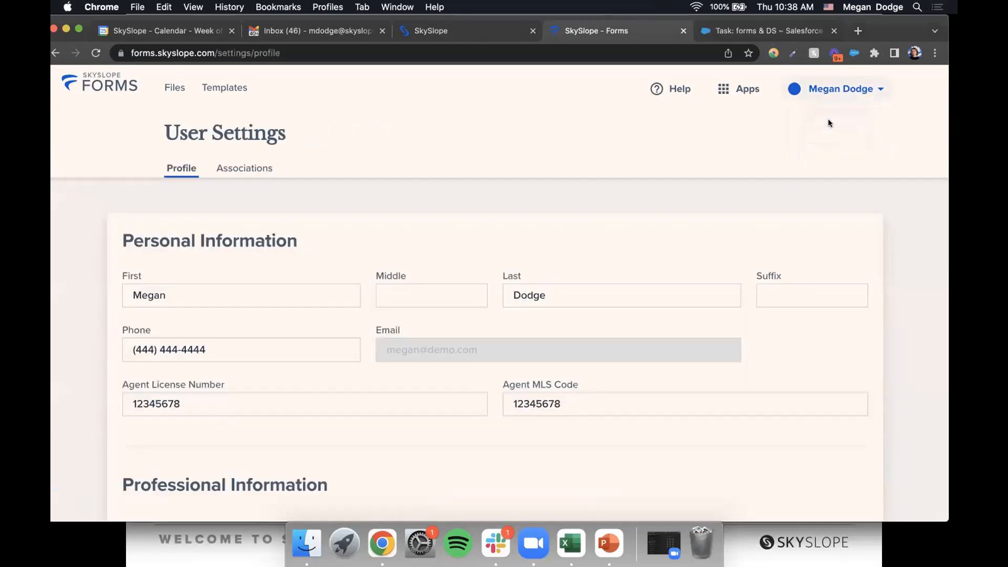
scroll(583, 189, down, 1)
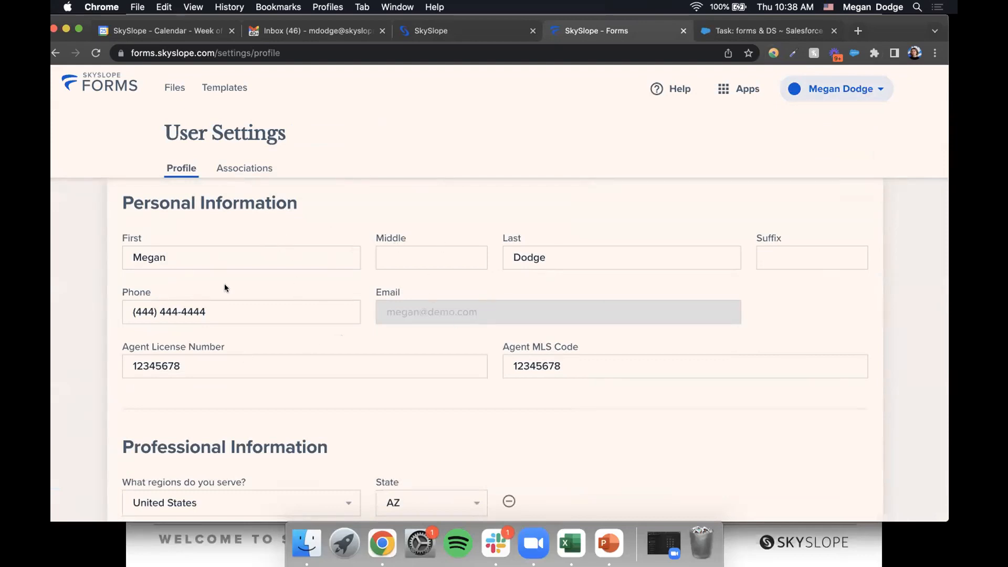
scroll(225, 288, down, 5)
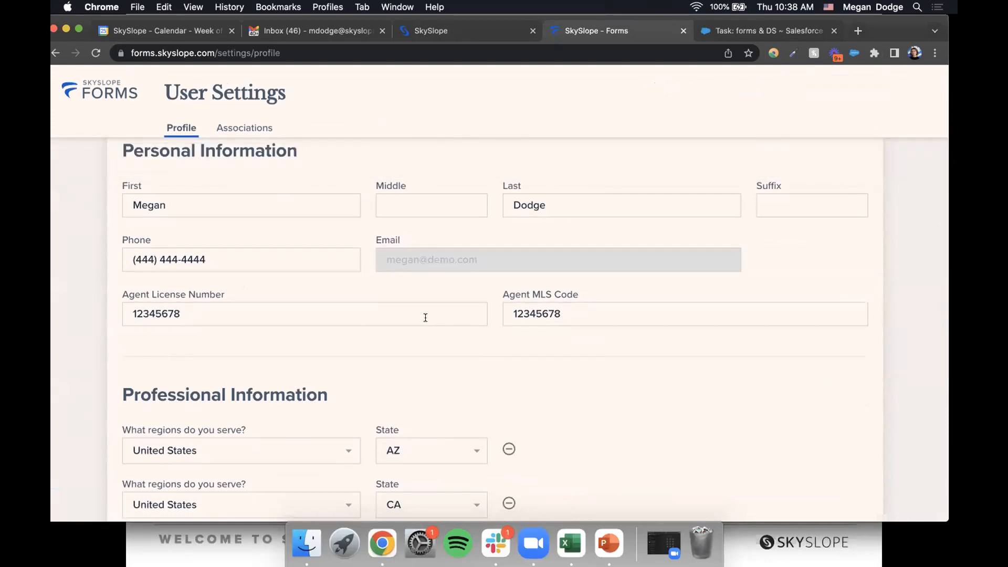
scroll(425, 317, down, 5)
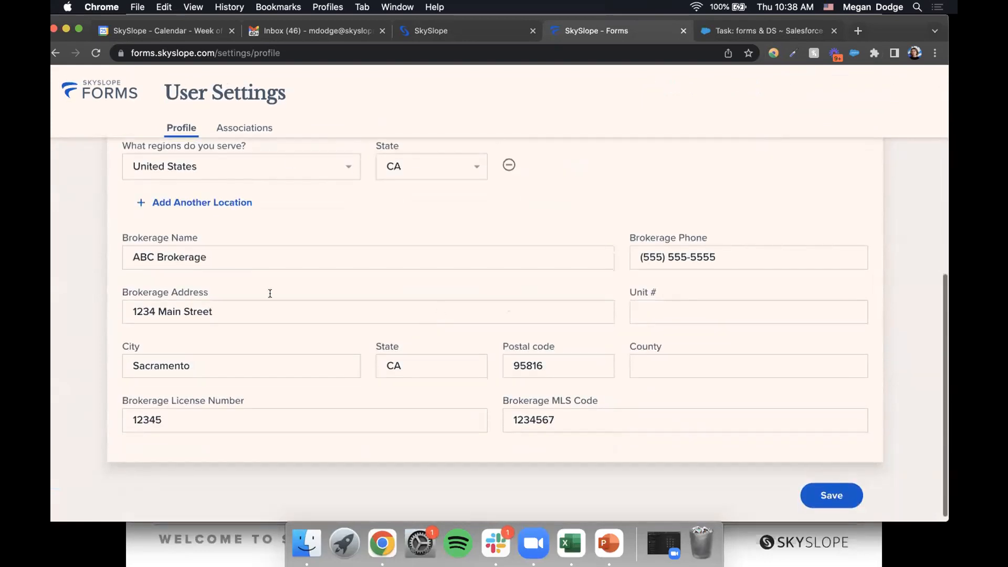
scroll(527, 203, up, 3)
scroll(526, 202, down, 2)
scroll(525, 199, down, 1)
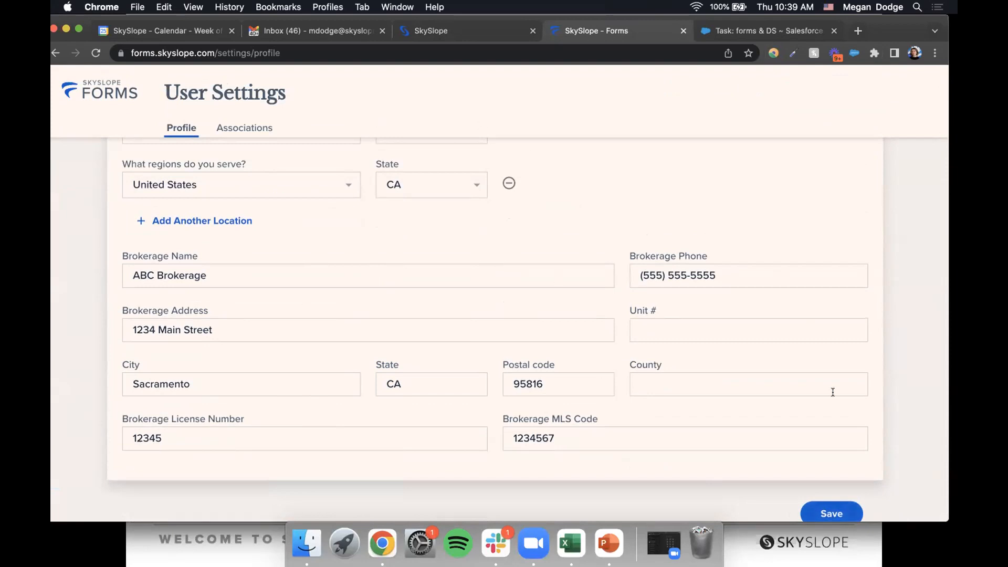
- Save the user profile and return to the 43-file home list
click(835, 512)
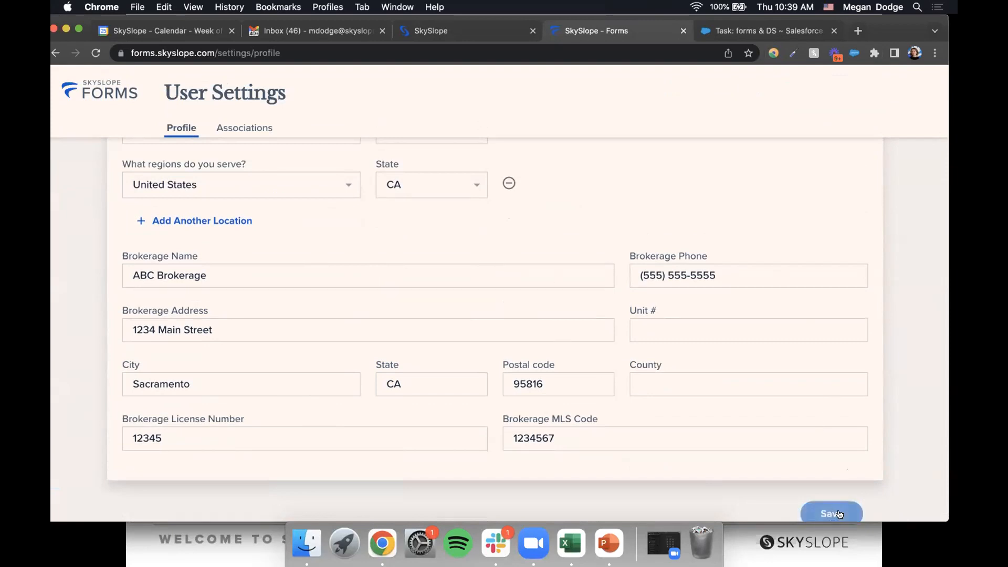
scroll(157, 153, up, 10)
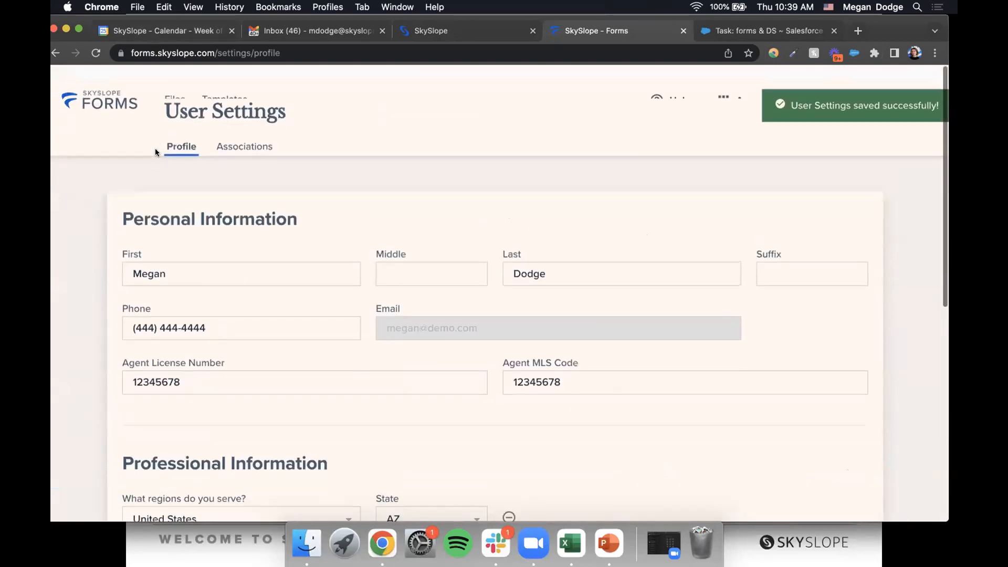
click(103, 82)
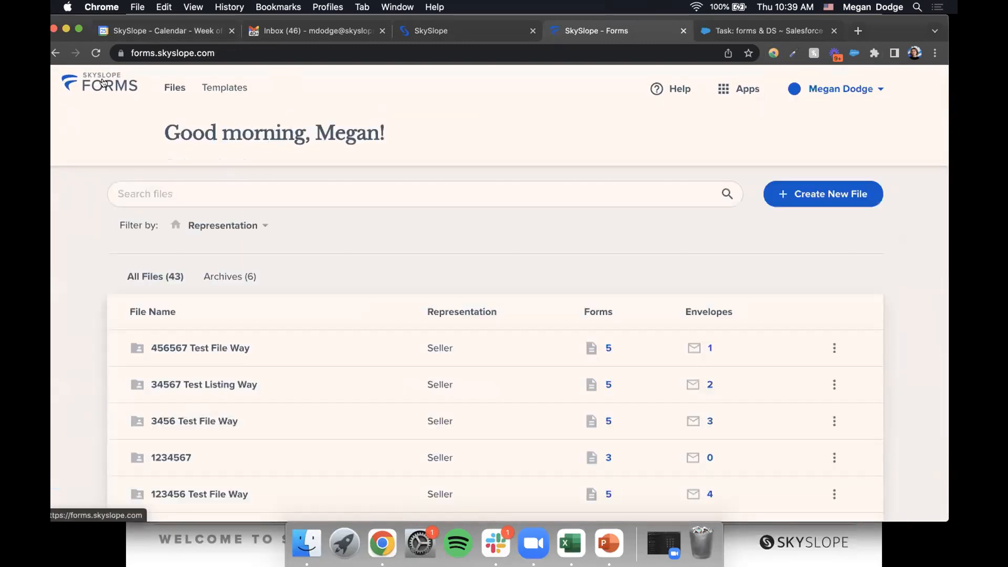
- View the 456567 Test File Way file details, down to its property address and two contacts
click(251, 348)
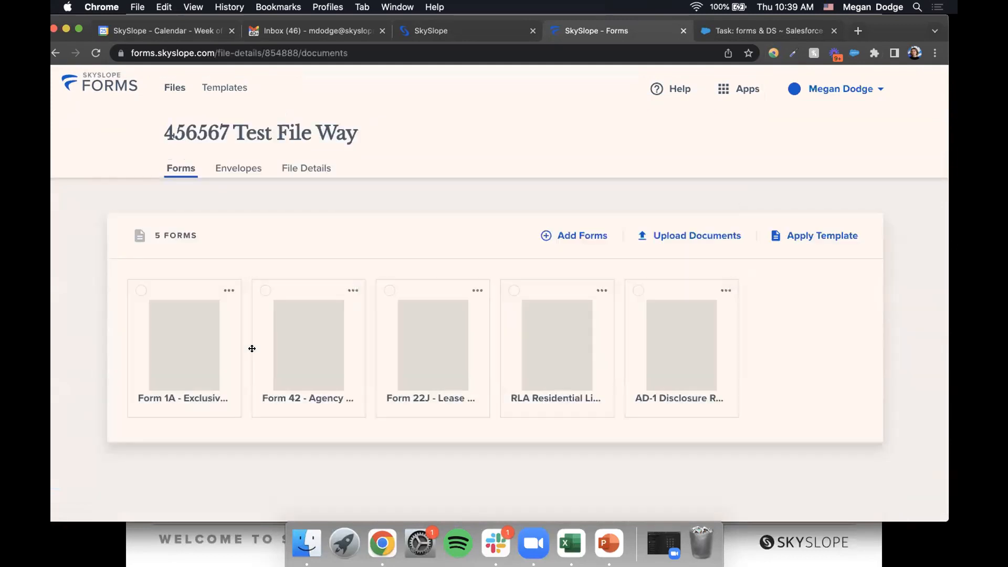
click(287, 170)
scroll(299, 152, down, 1)
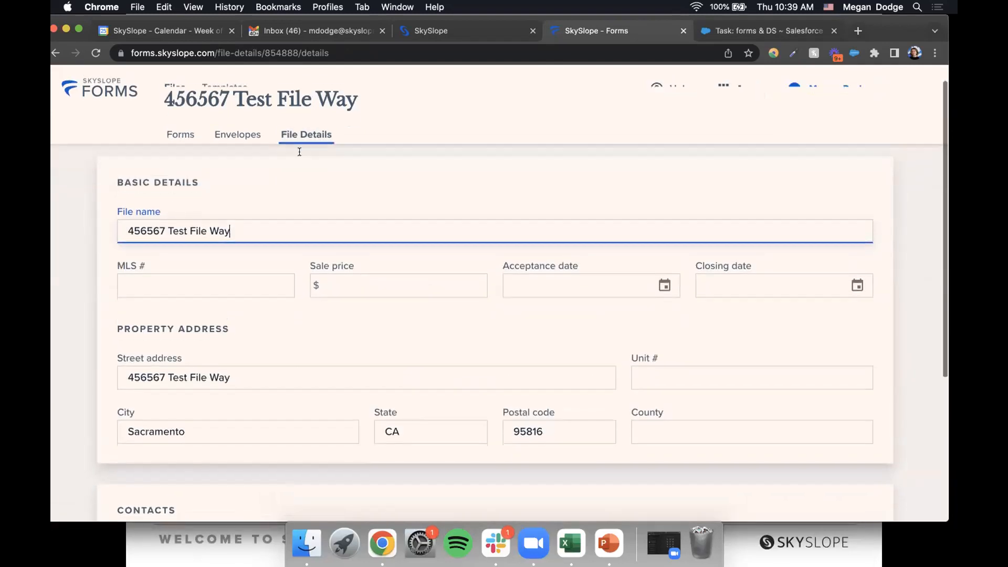
scroll(348, 335, down, 3)
scroll(408, 399, down, 4)
scroll(408, 399, up, 6)
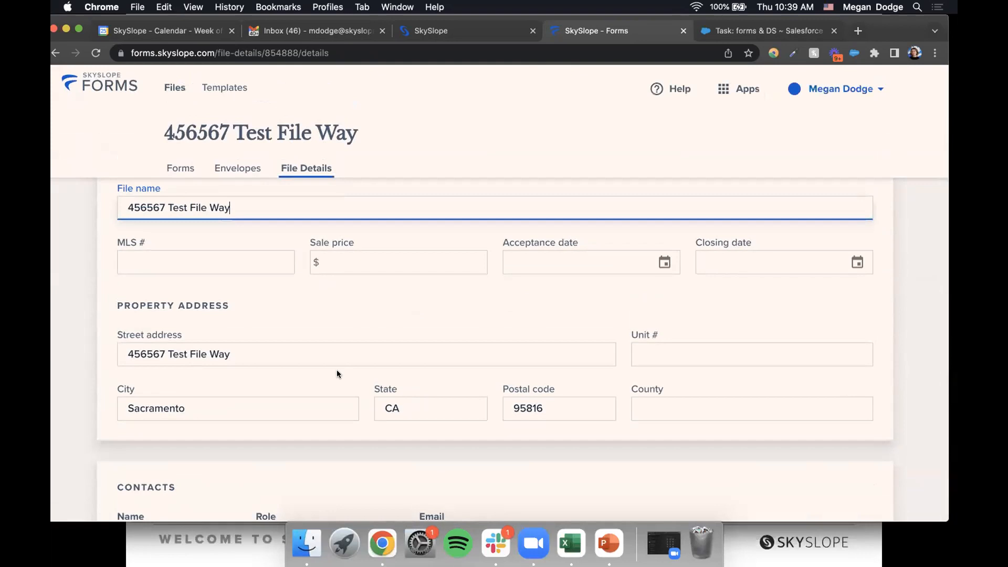
scroll(336, 370, down, 5)
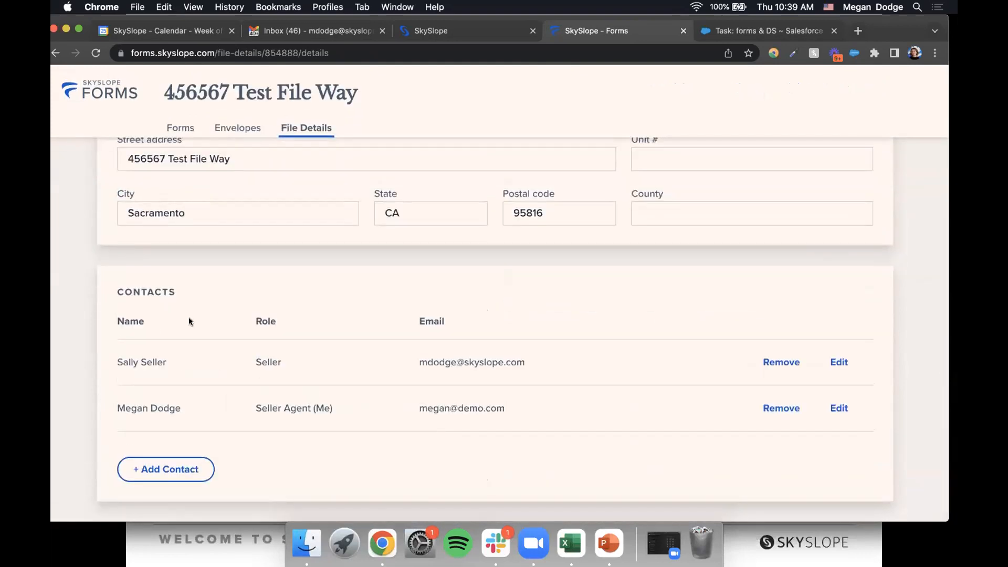
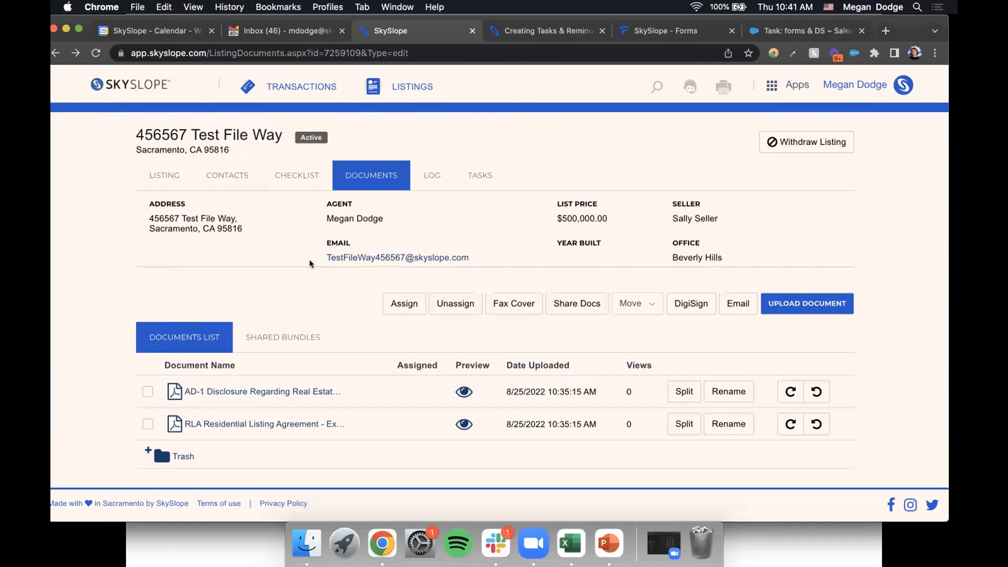
- Select the listing's email address, then start a new document upload from the Documents tab
drag(325, 257, 476, 256)
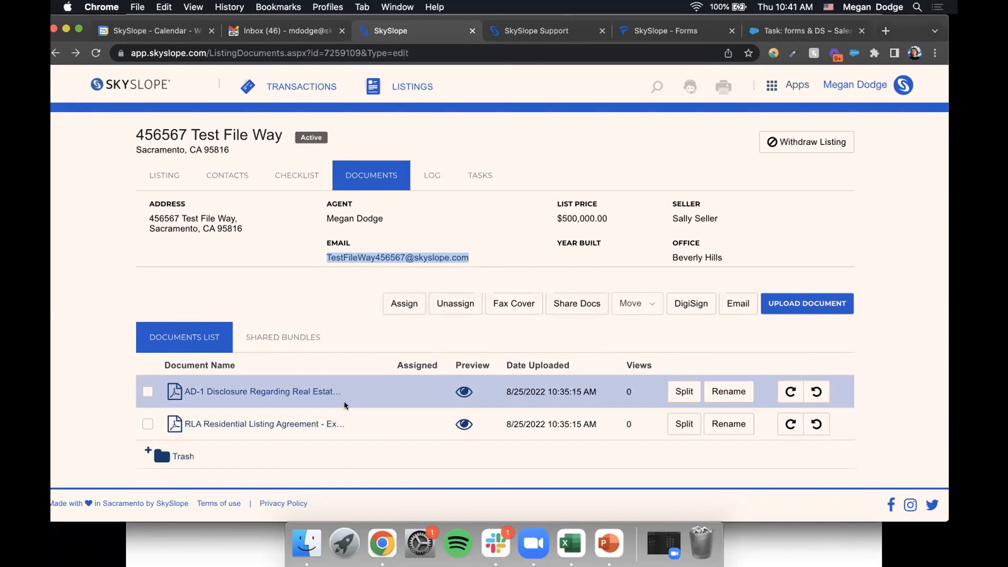
click(780, 310)
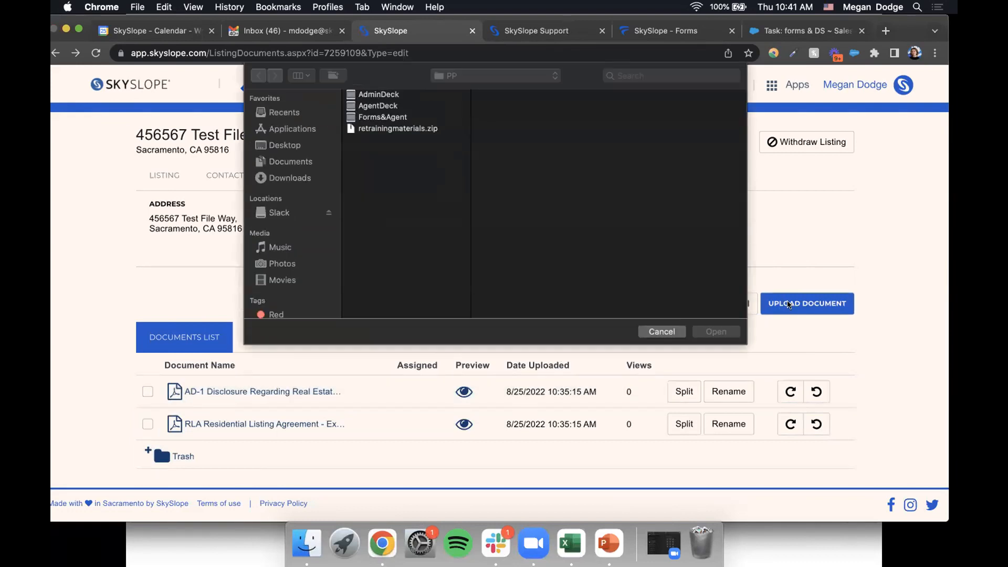
- Upload a_SAMPLE DOCUMENT.pdf from Desktop > Client Items, then open the SkySlope help site
click(290, 143)
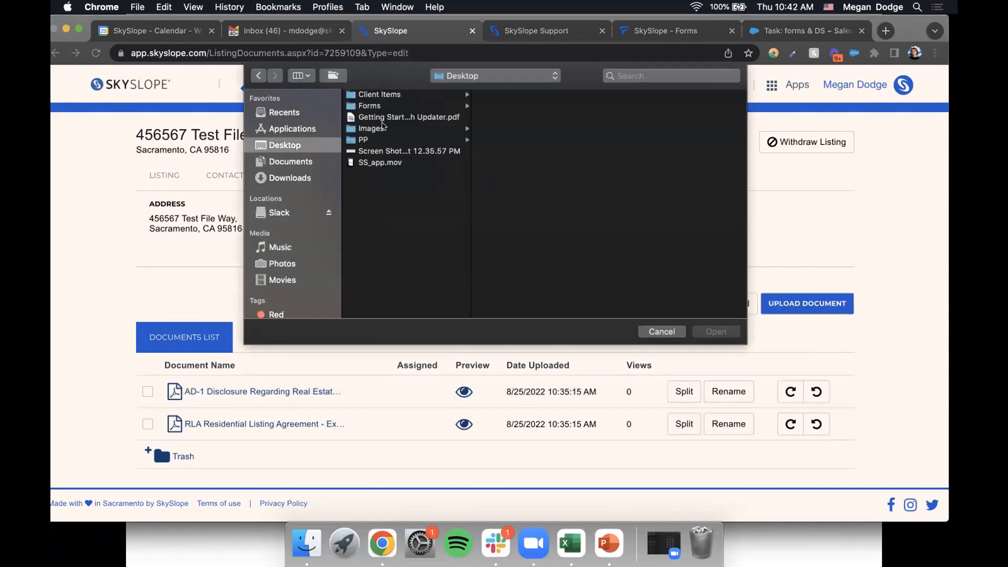
click(370, 95)
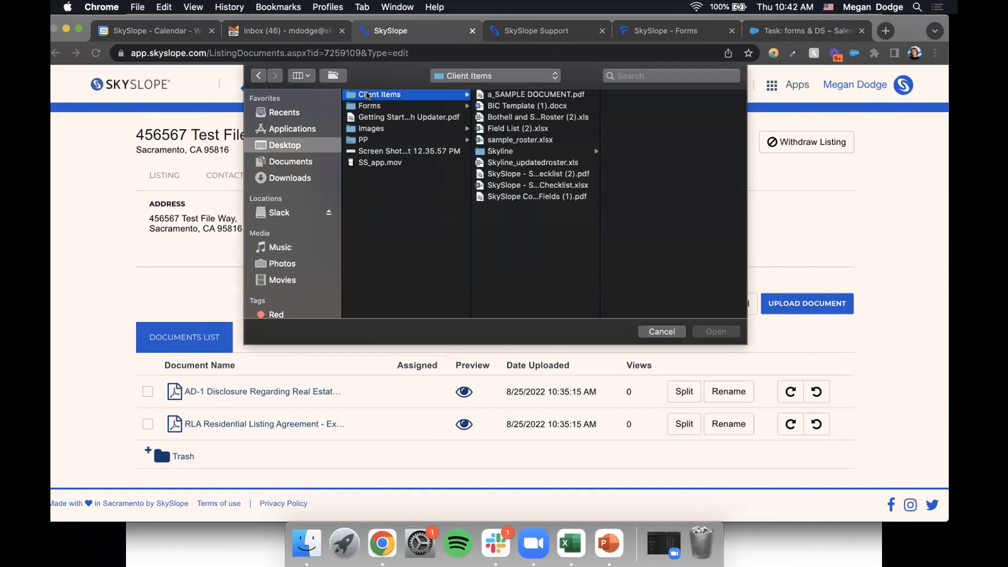
click(493, 96)
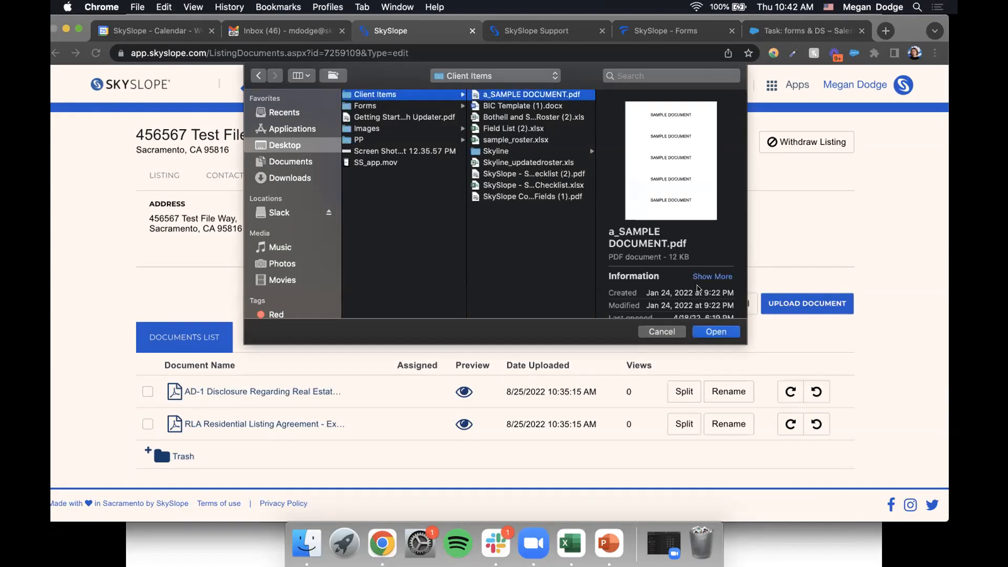
click(710, 331)
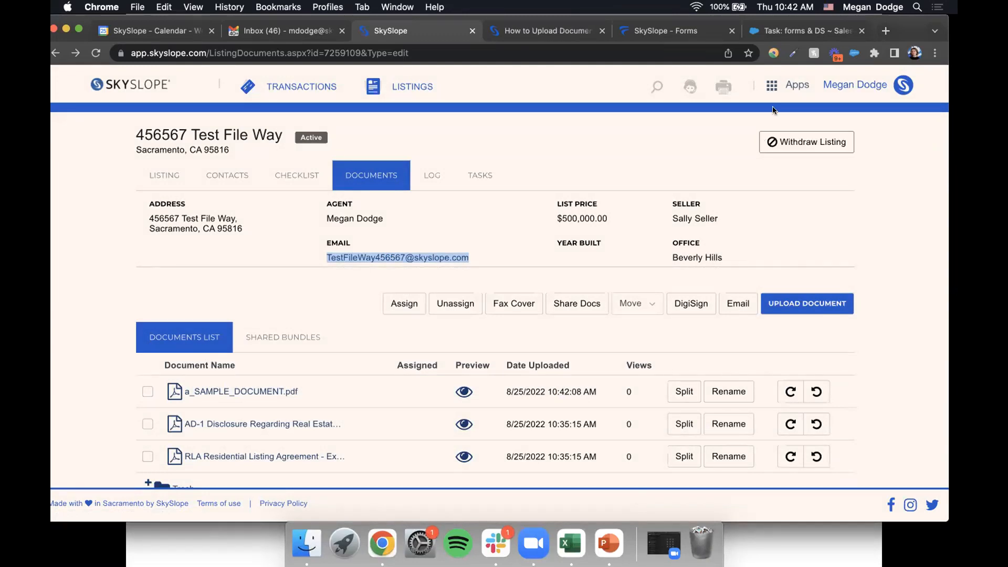
click(688, 88)
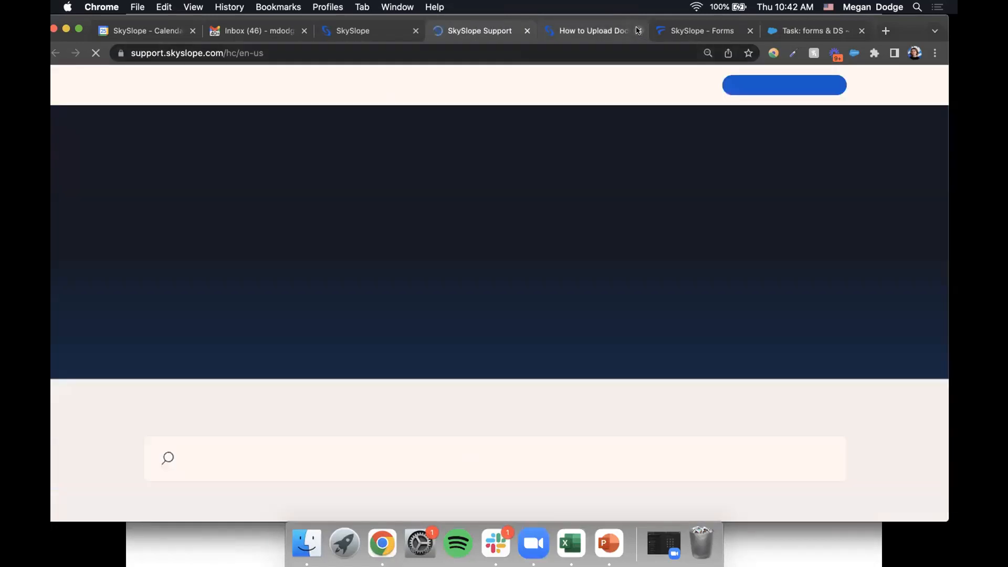
- Search Support for 'upload documents' and open 'How to Upload Documents - 4 Different Methods!'
scroll(728, 244, down, 5)
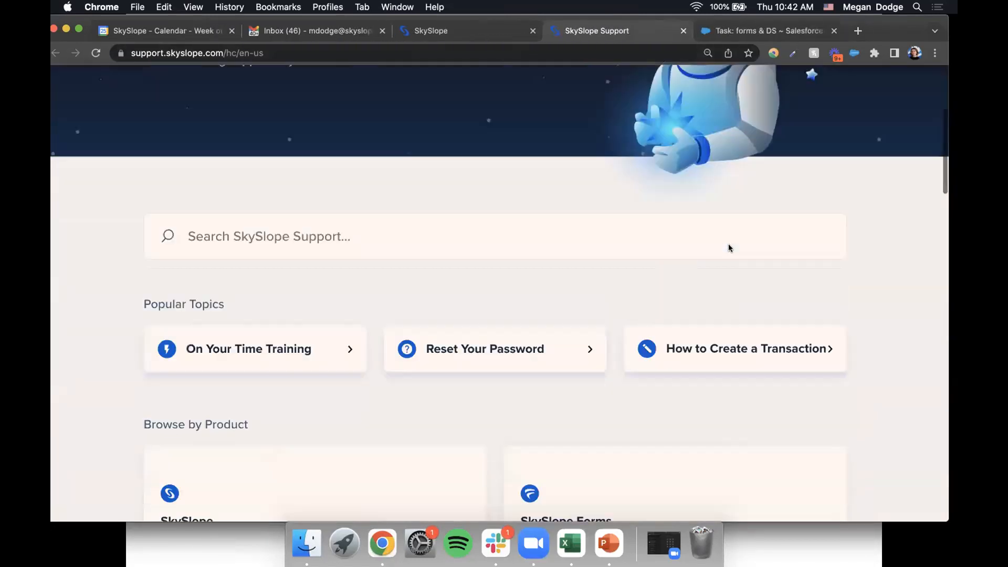
click(912, 491)
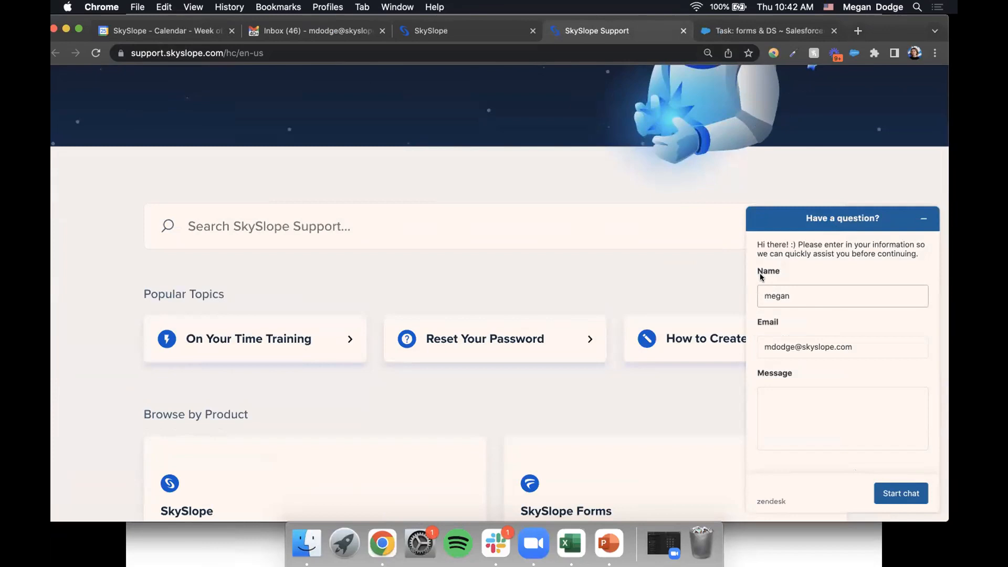
click(331, 231)
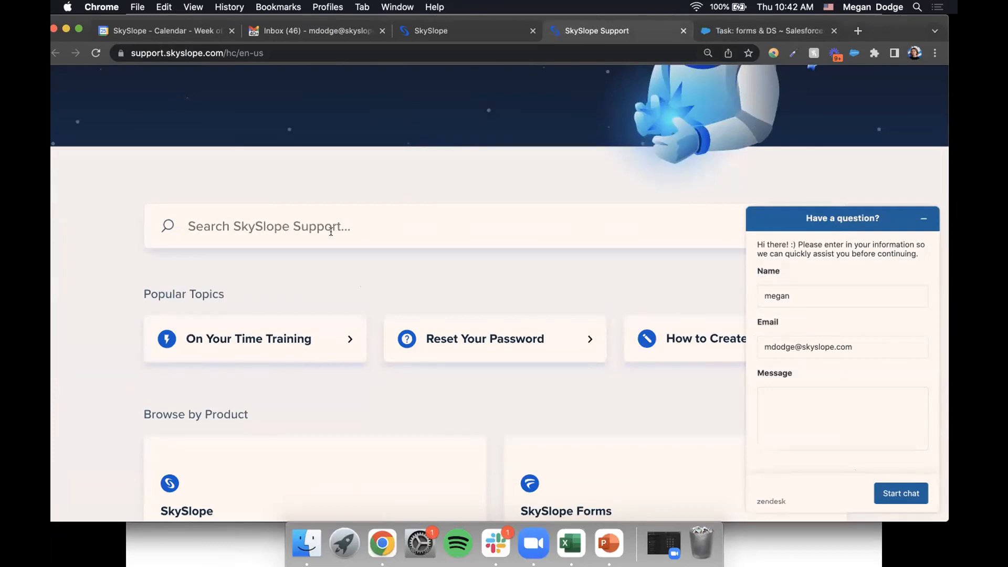
text(uplosf)
key(BackSpace)
key(BackSpace)
text(ad documents)
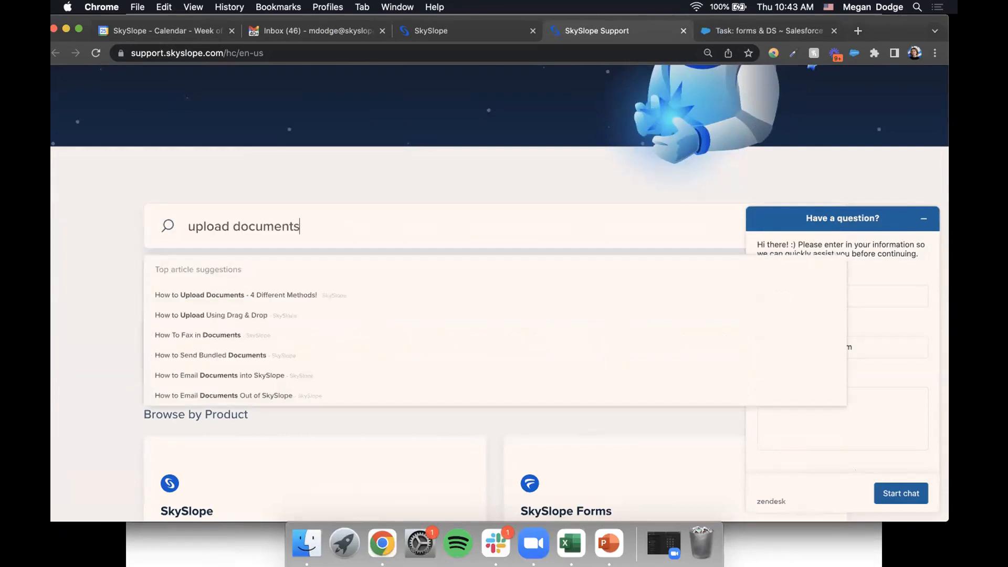
key(Return)
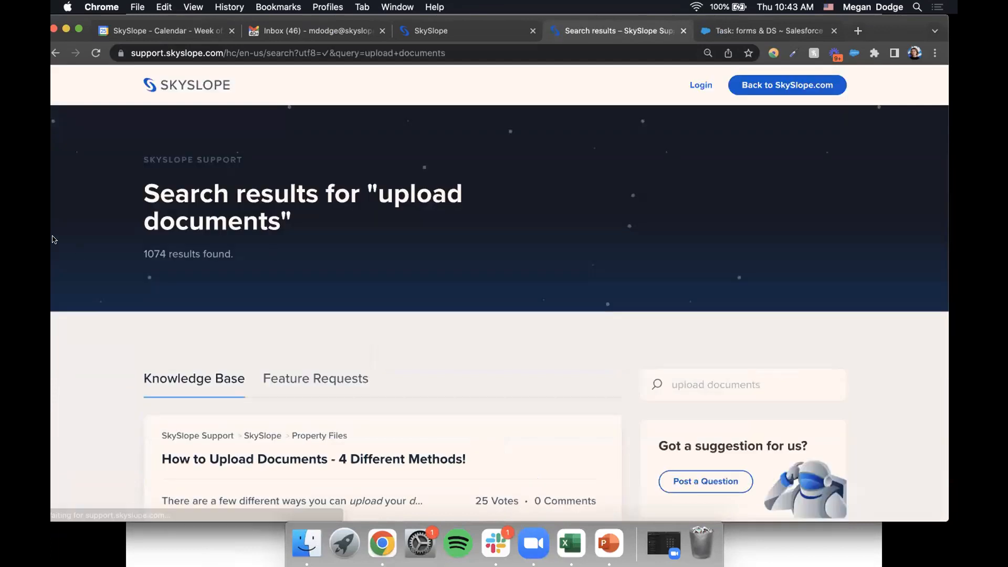
scroll(53, 239, down, 5)
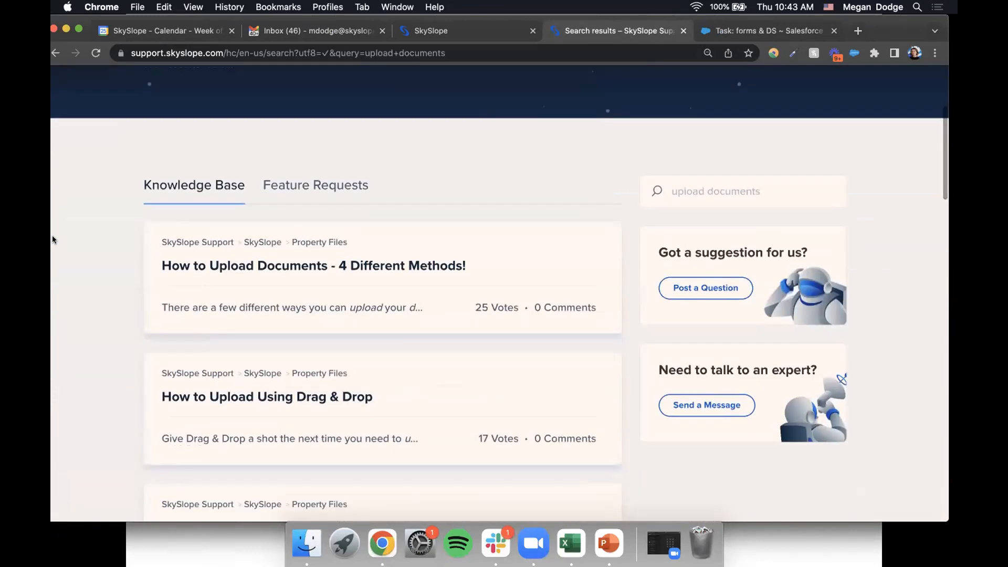
click(245, 270)
- Read through the upload article, then return to the listing and view its activity log
scroll(245, 271, down, 10)
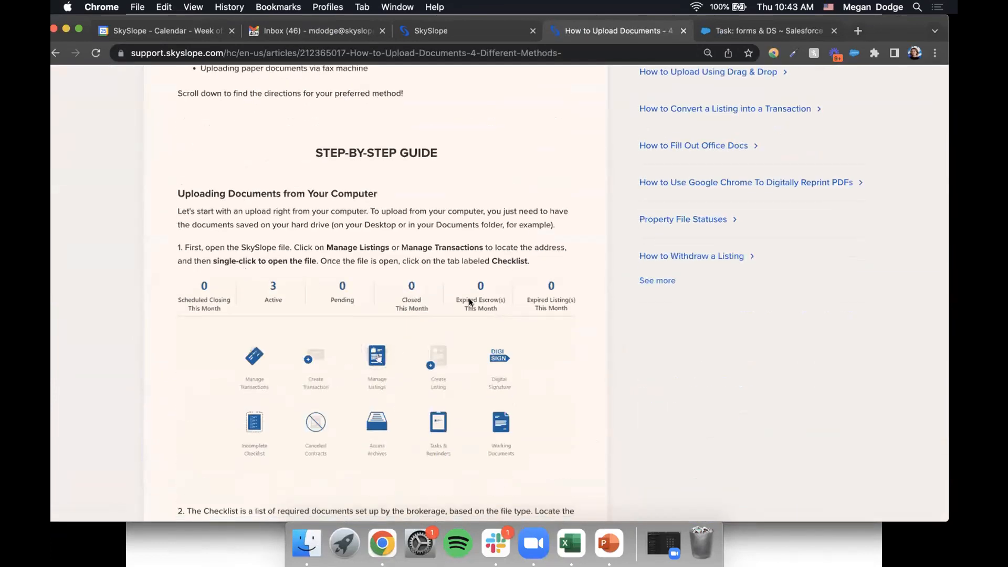
scroll(470, 302, down, 5)
scroll(469, 299, down, 4)
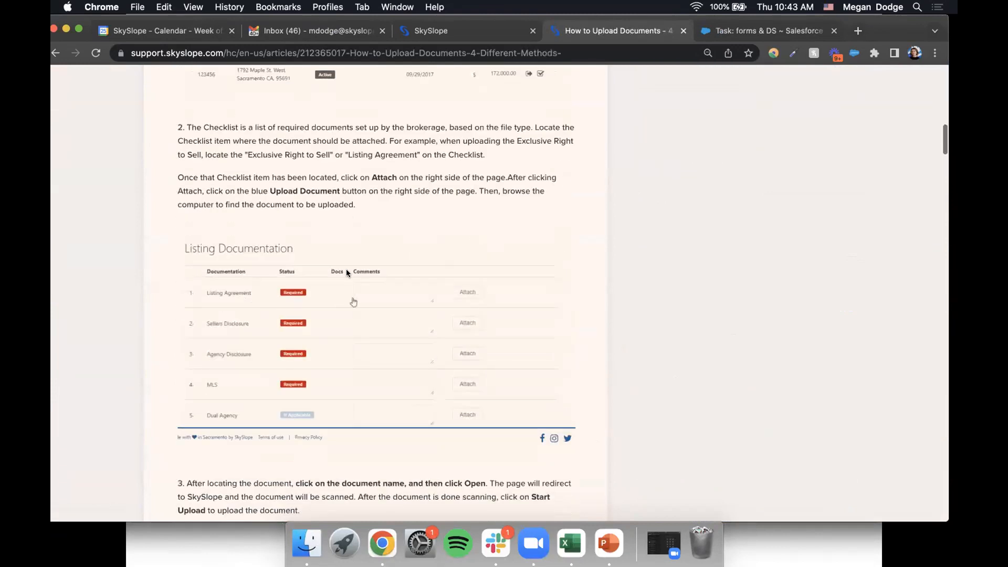
scroll(430, 401, down, 3)
scroll(430, 405, down, 12)
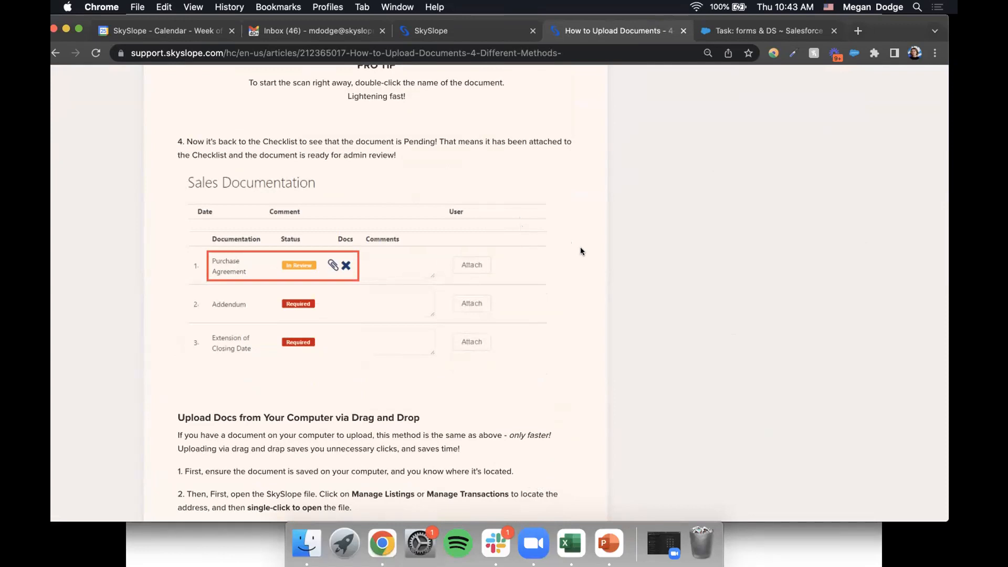
click(500, 33)
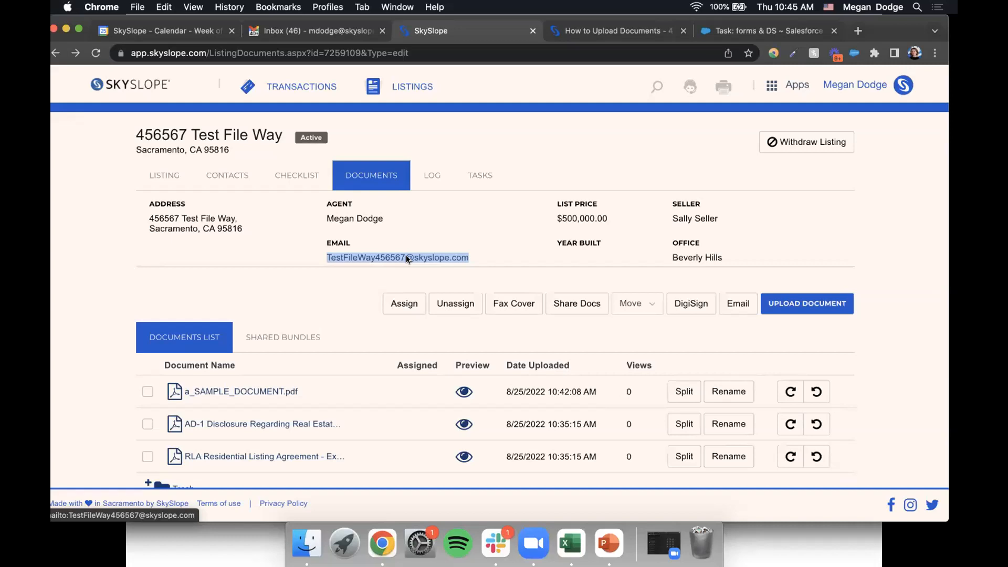
click(432, 178)
- Scroll the log past the 10:42 AM DOC ADD entry and select the listing's email address
scroll(426, 389, down, 1)
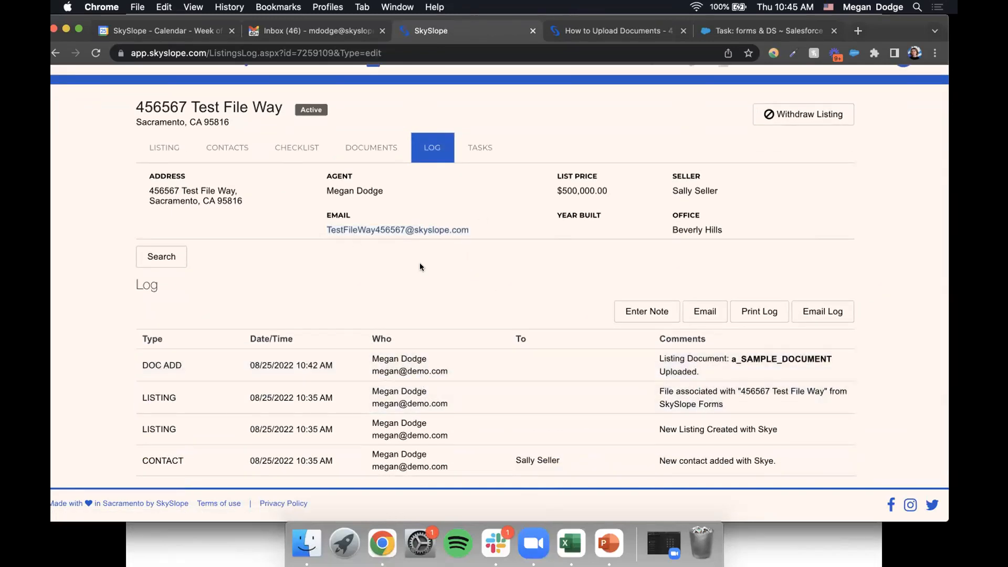
drag(326, 226, 476, 227)
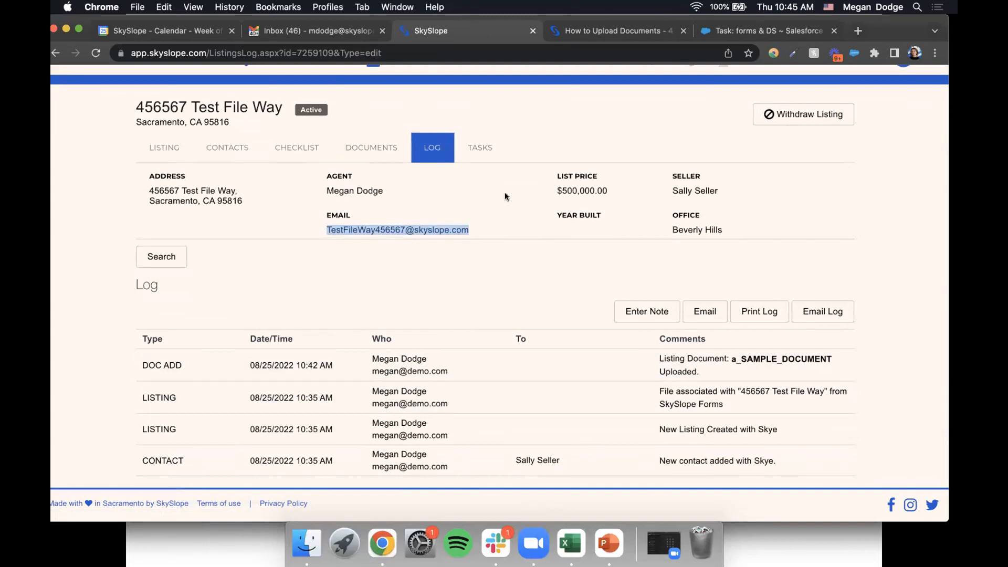
- Rotate a_SAMPLE_DOCUMENT.pdf in the Documents list, then show the closing QUESTIONS? slide
click(356, 151)
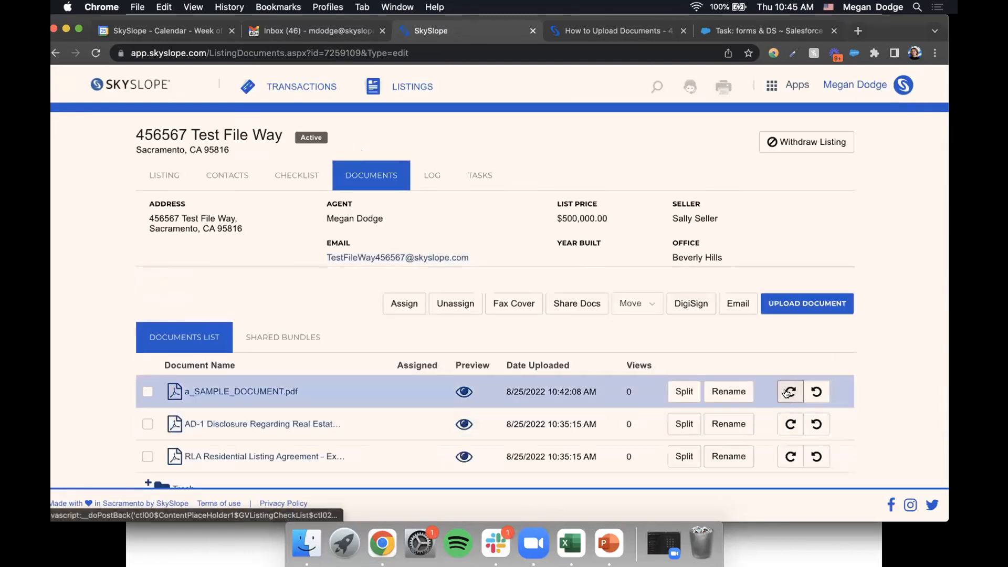
click(786, 393)
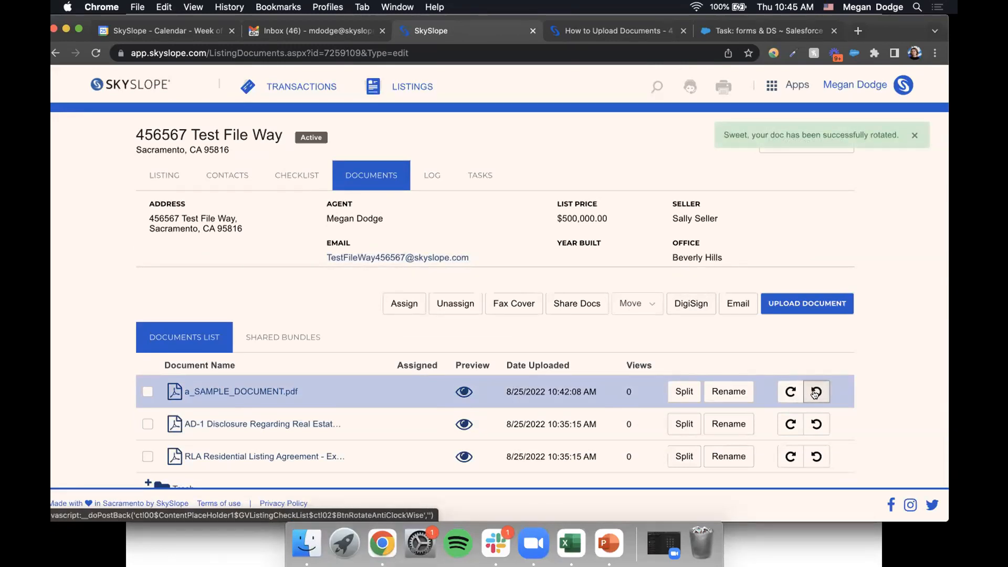
click(793, 396)
click(816, 397)
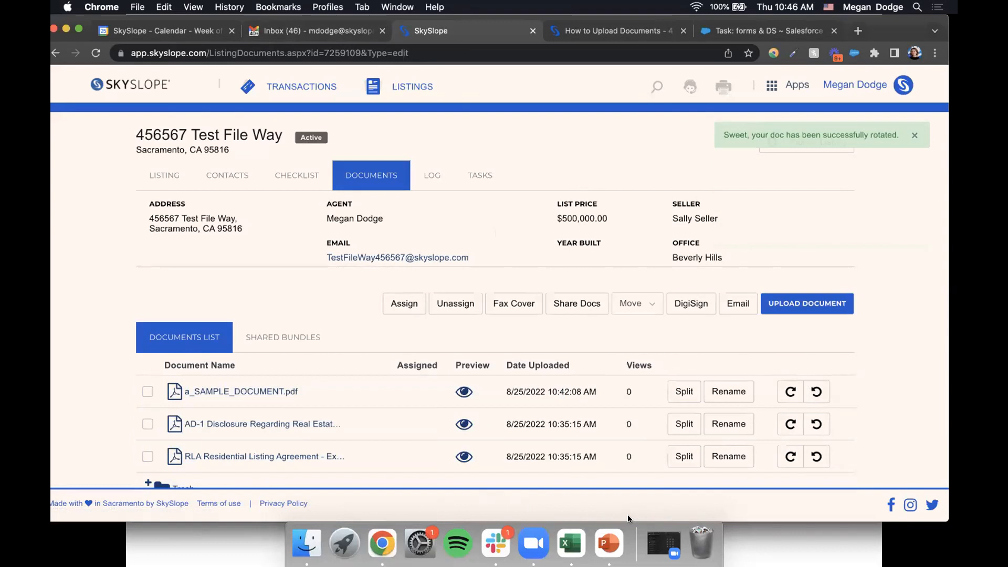
click(609, 543)
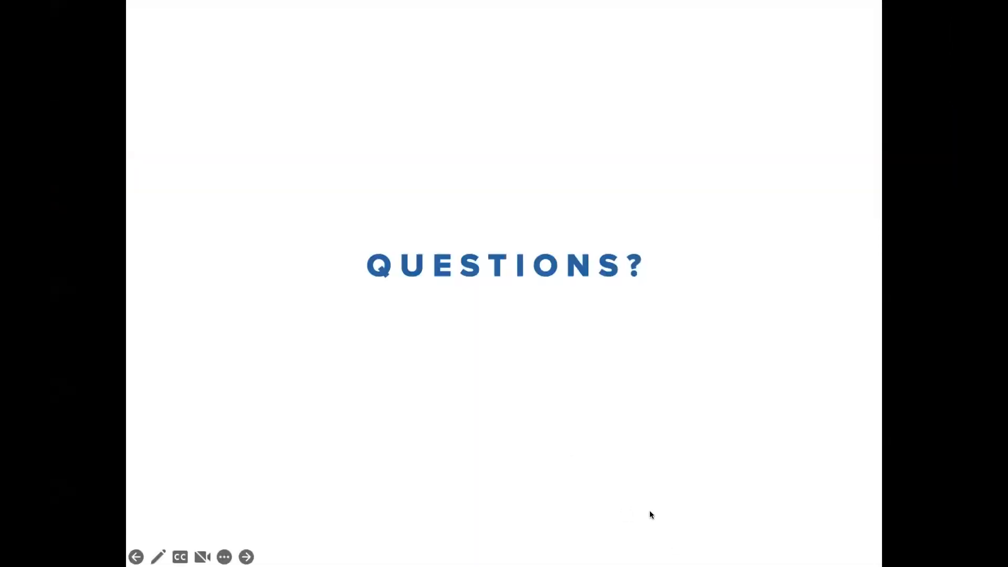